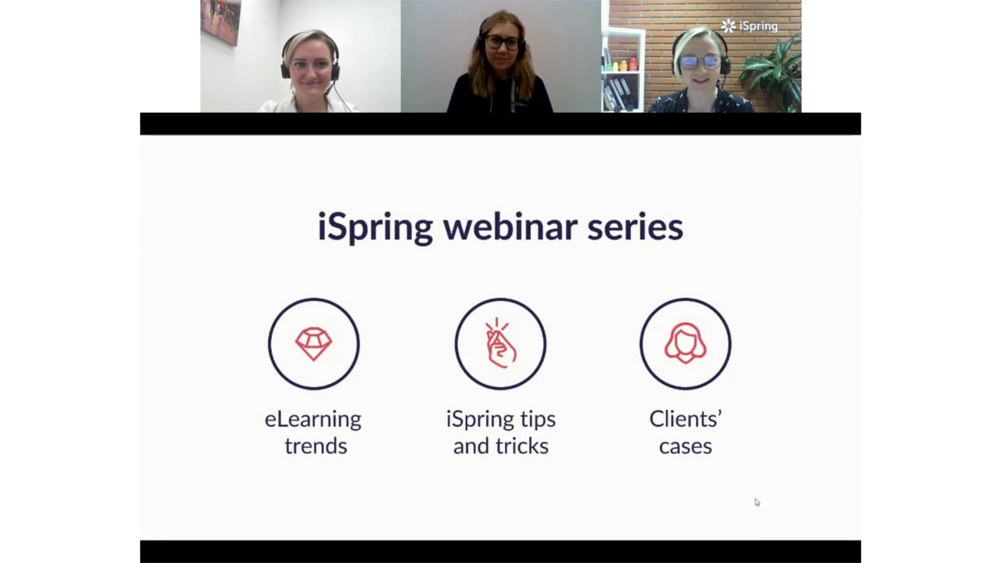
Advance to the slide introducing the moderator, iSpring Solutions' Community Manager
key(Right)
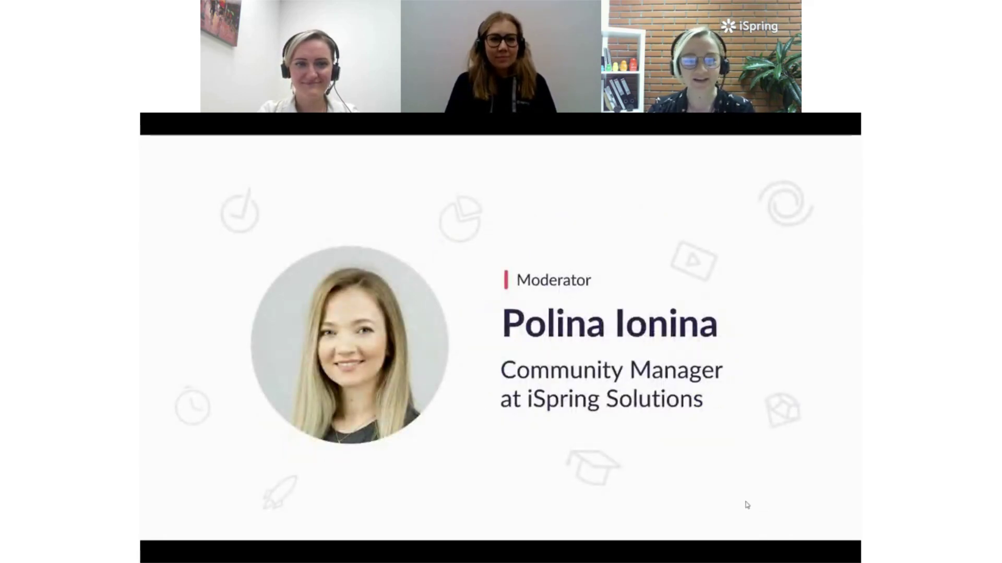
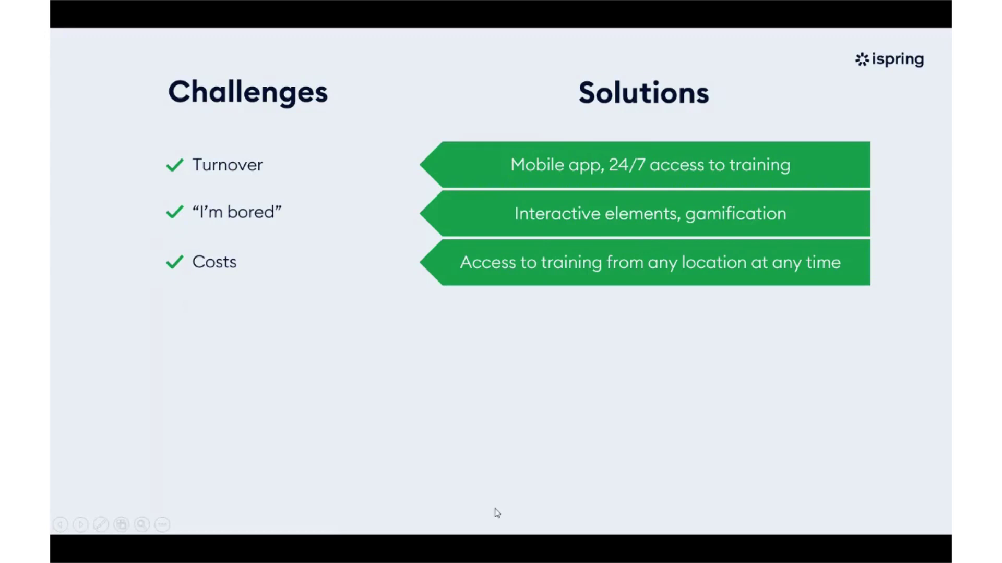
Reveal the Knowledge assessment challenge with its quizzes and branding solutions, then go to the Solutions slide
key(Right)
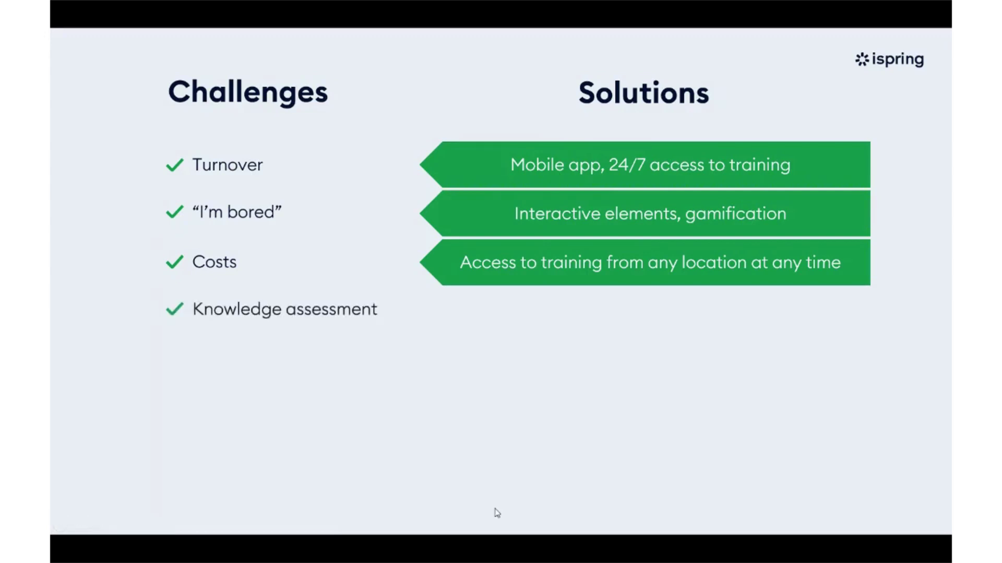
key(Right)
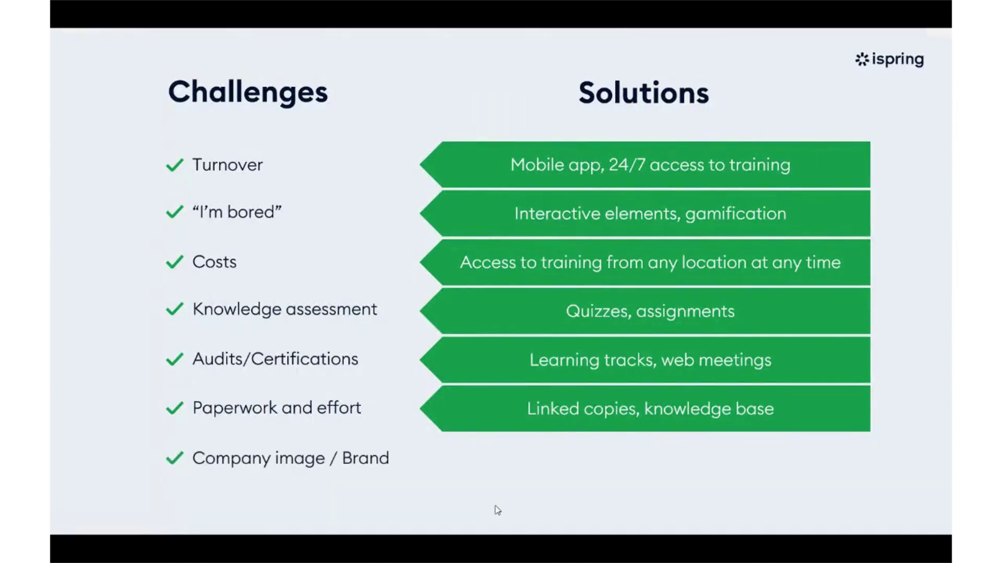
key(Right)
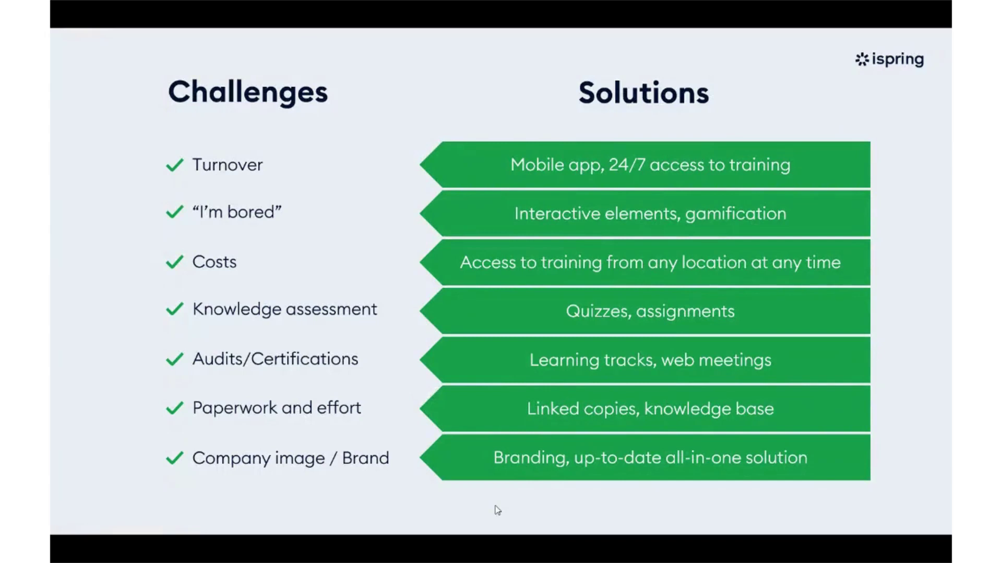
key(Right)
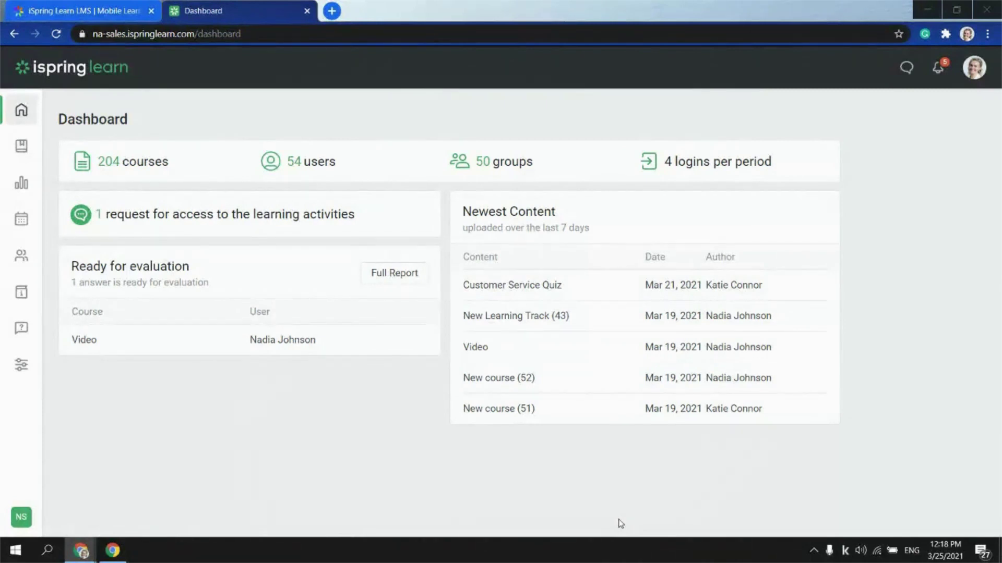
Page forward through the Courses content list, then switch to the iSpring mobile apps page
click(21, 146)
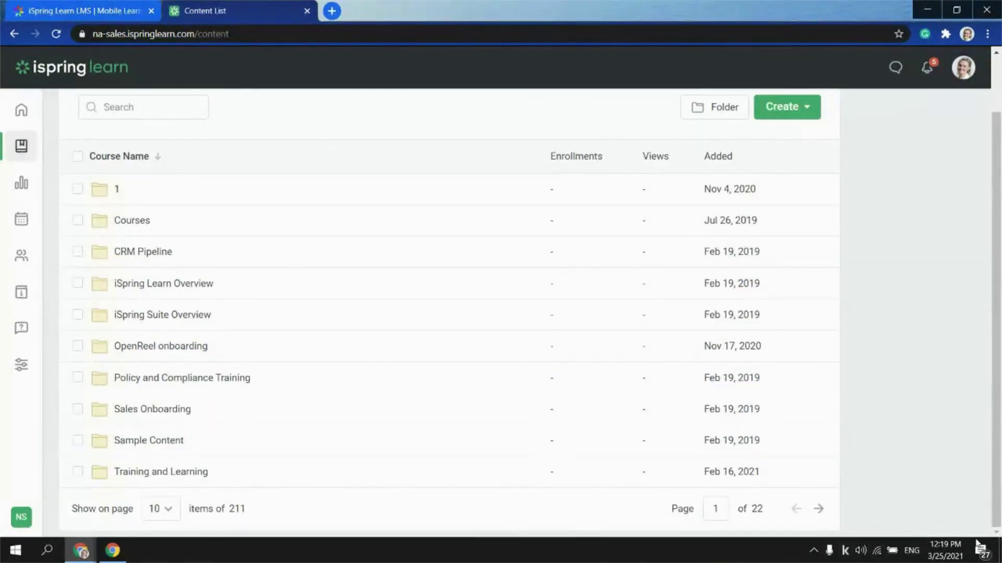
click(817, 510)
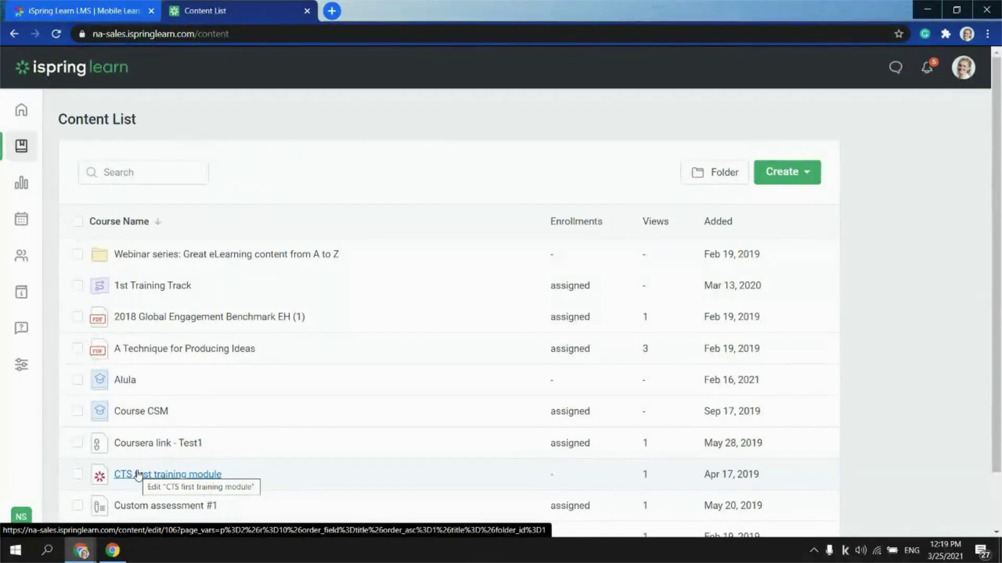
click(33, 6)
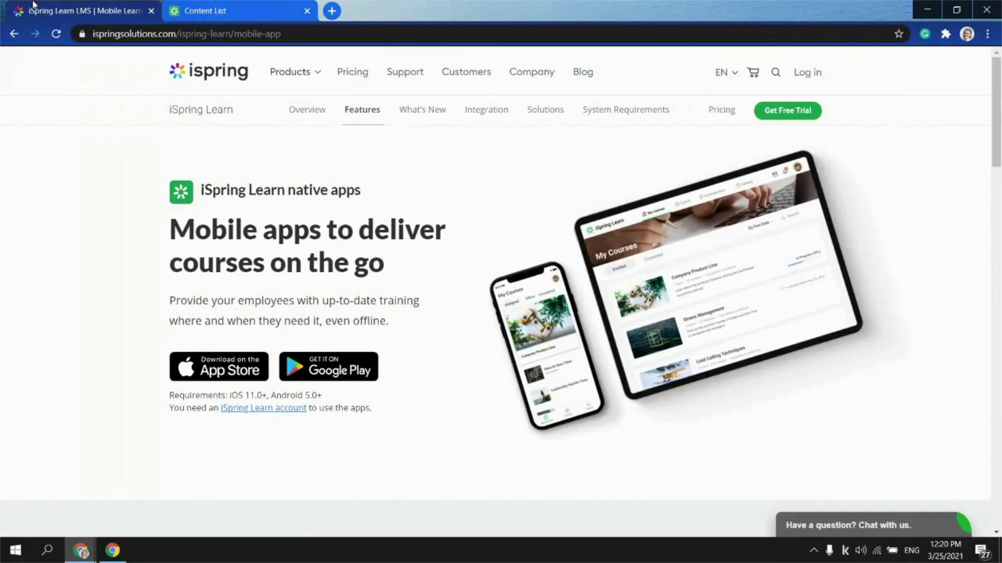
Return to the iSpring Learn Content List browser tab
click(248, 5)
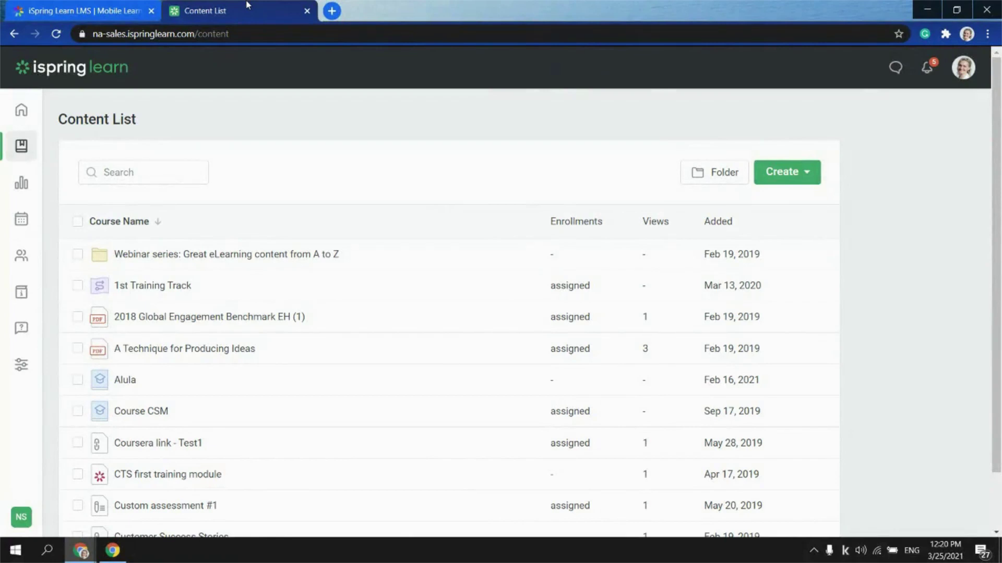
Enable gamification in Settings and review the point awards, e.g. 10 per module and 50 per passed test
click(21, 363)
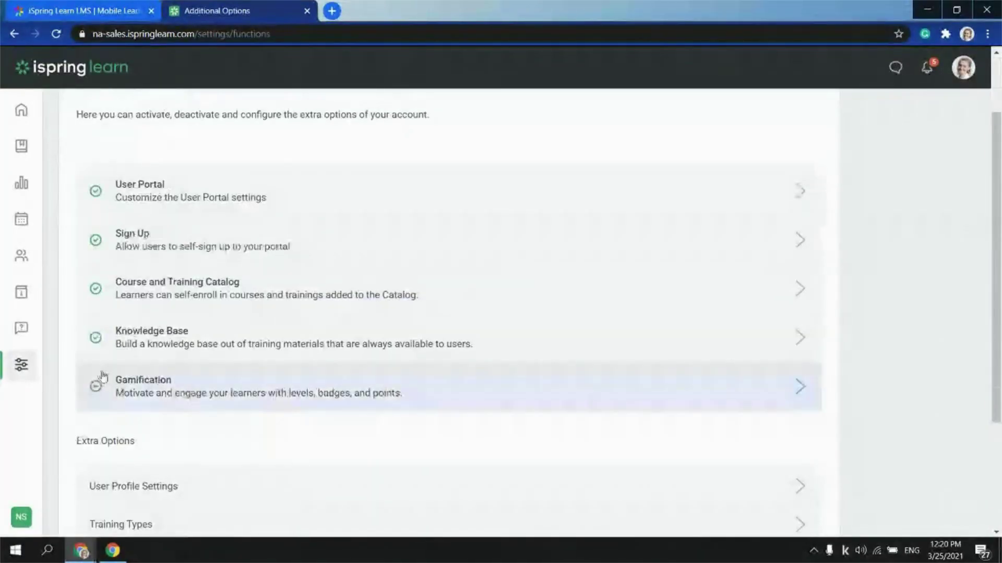
click(154, 389)
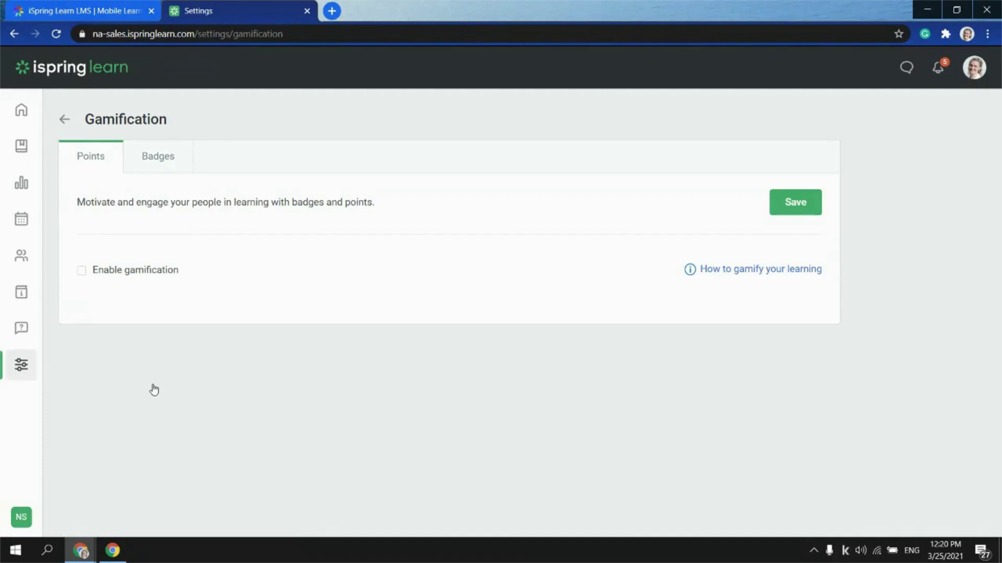
click(82, 271)
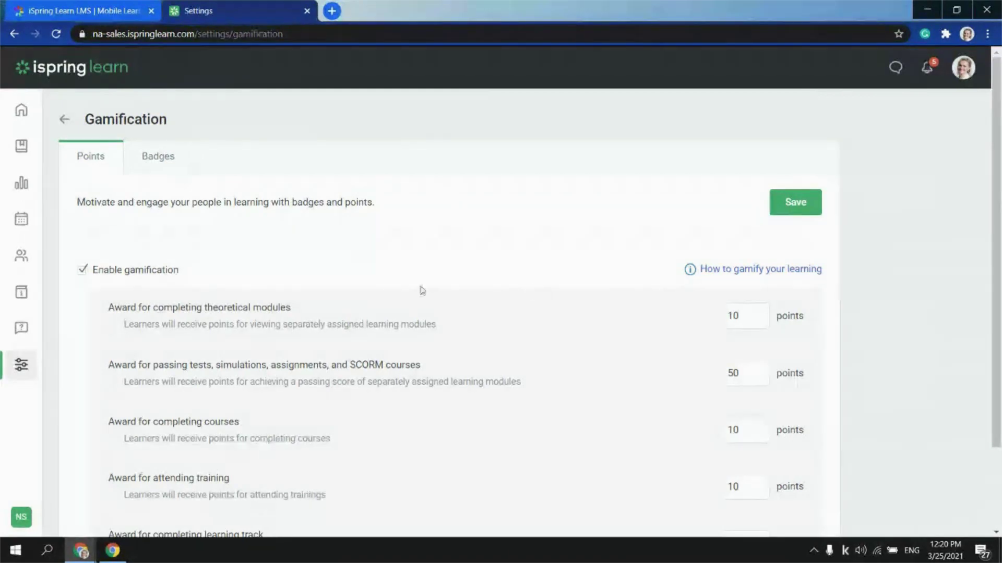
scroll(198, 360, down, 2)
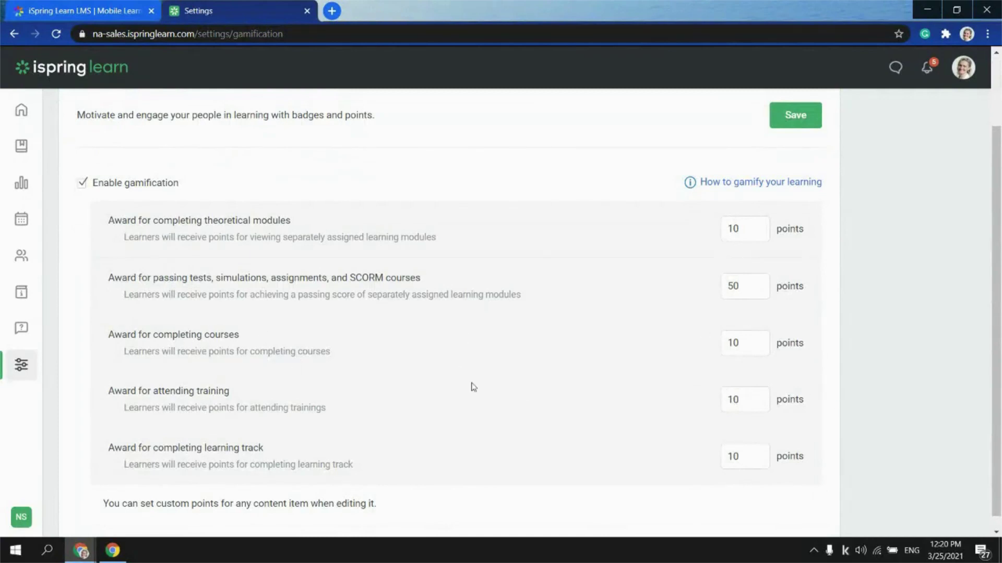
scroll(78, 297, up, 2)
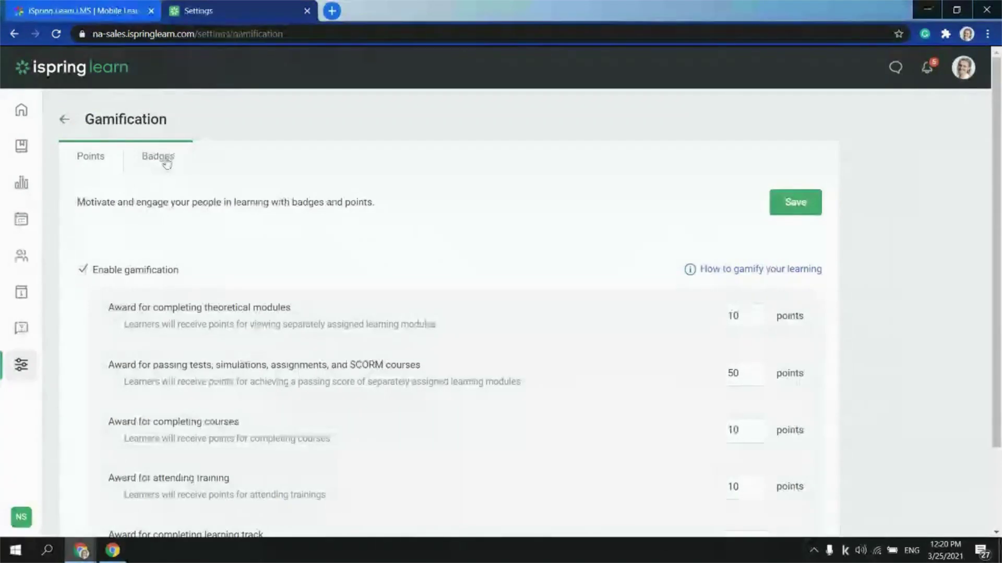
Start a new badge from the Badges tab and view its rule options: Completed Learning Items or Points Earned
click(166, 164)
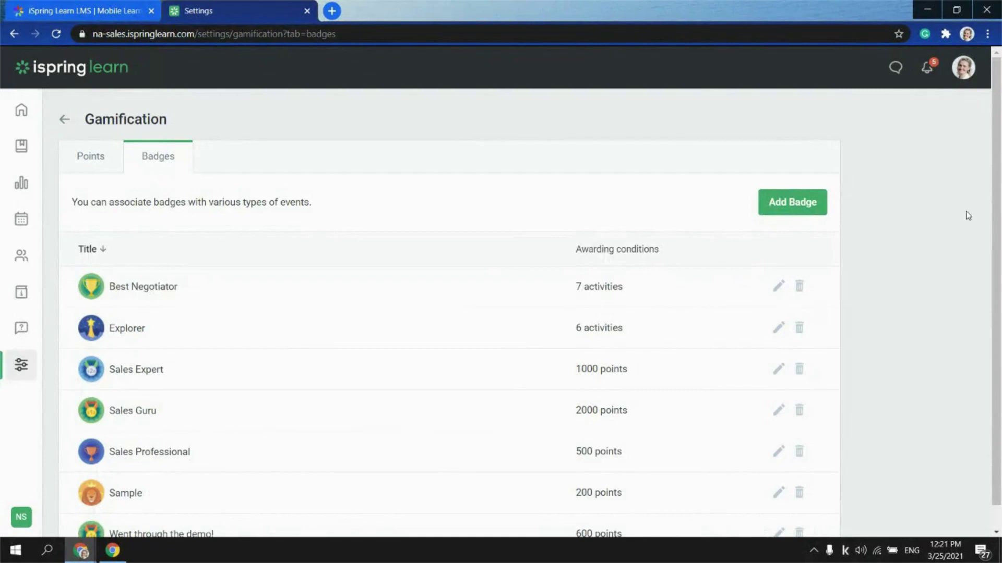
click(811, 205)
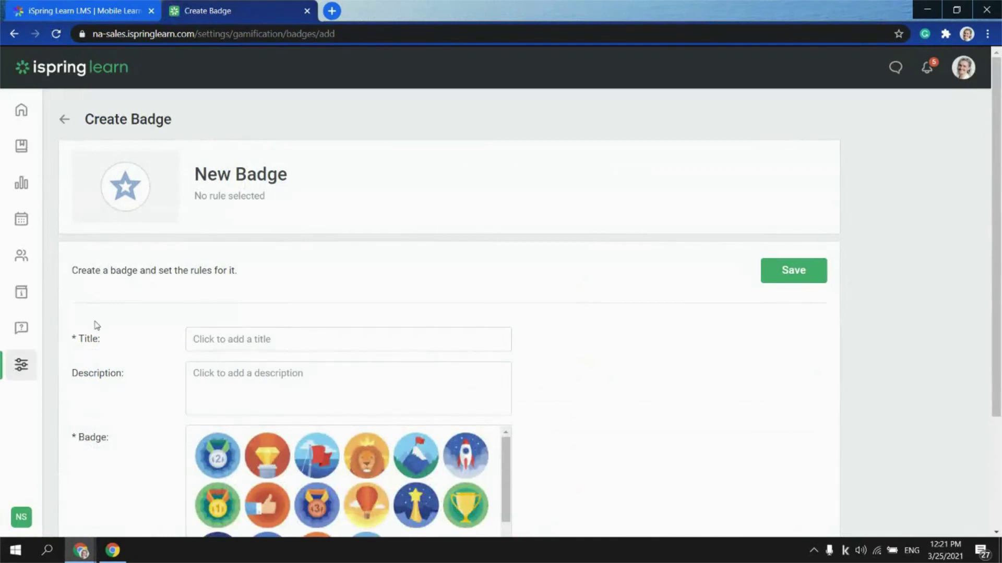
scroll(61, 319, down, 1)
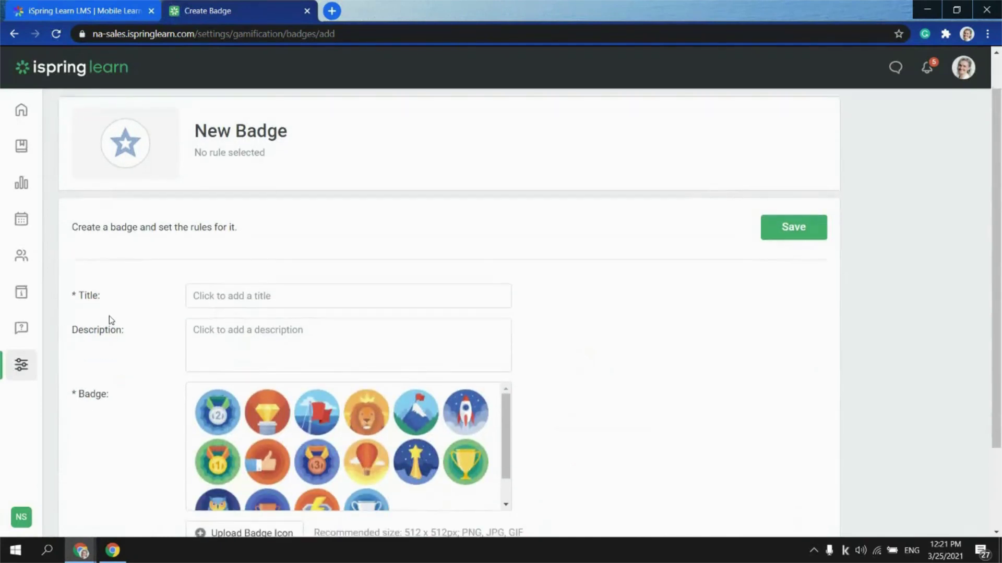
scroll(108, 321, down, 1)
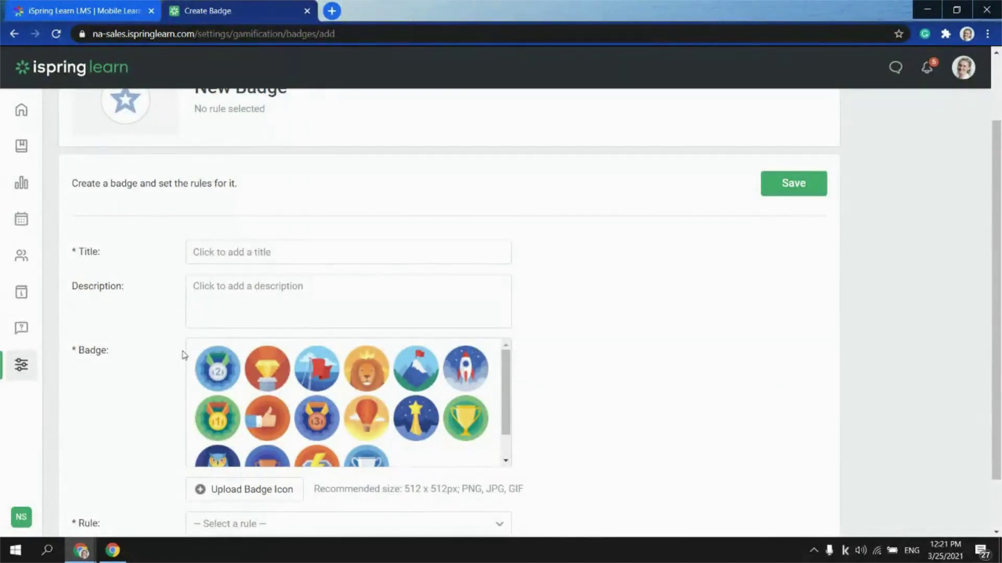
scroll(449, 389, down, 1)
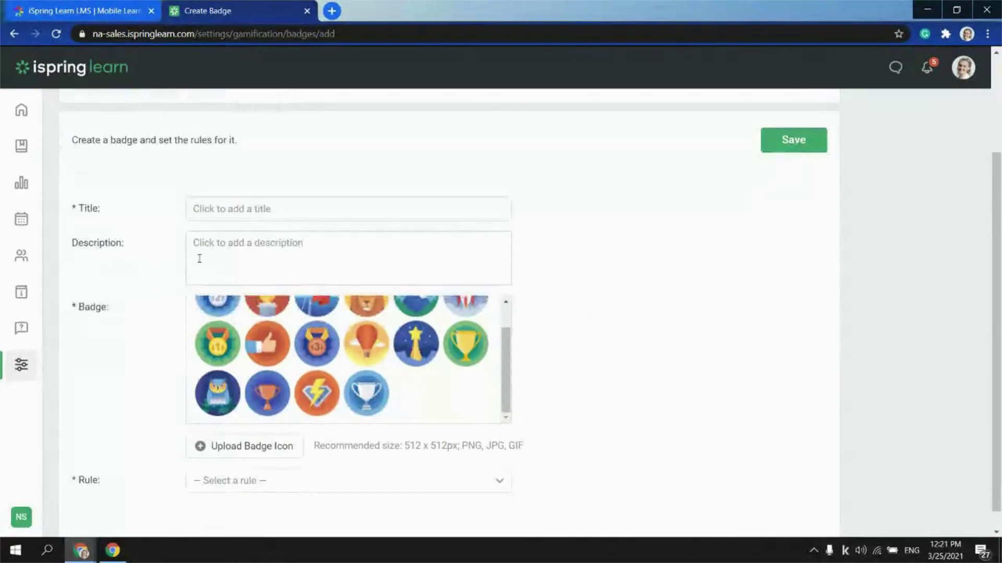
scroll(76, 405, down, 1)
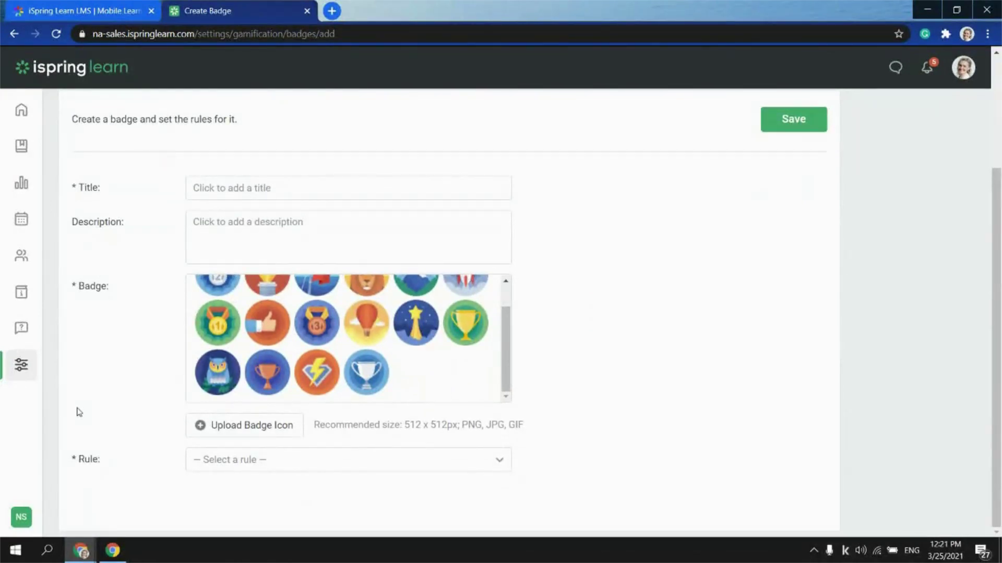
click(498, 465)
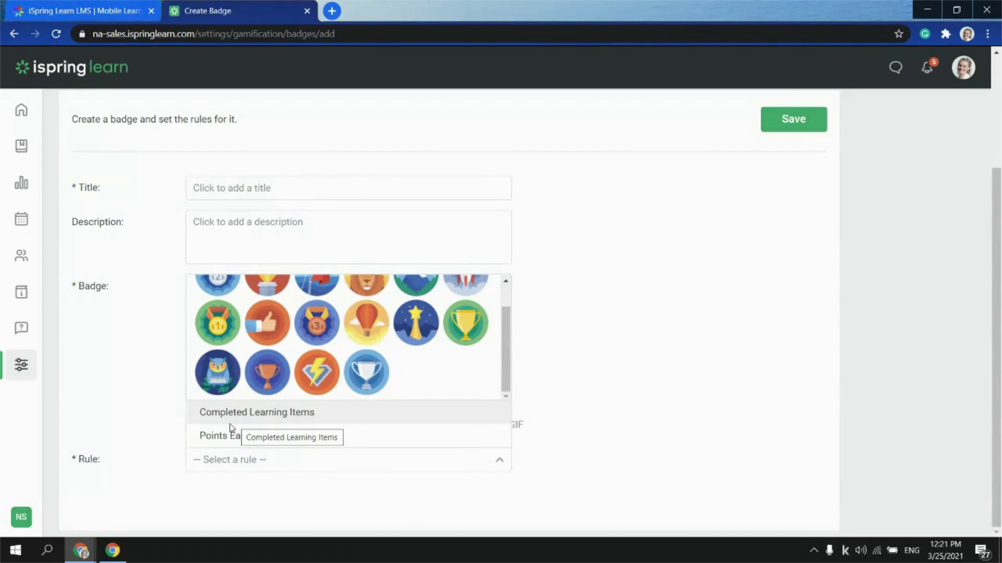
Run the Leaderboard report by department for North America Team, including nested departments
click(20, 187)
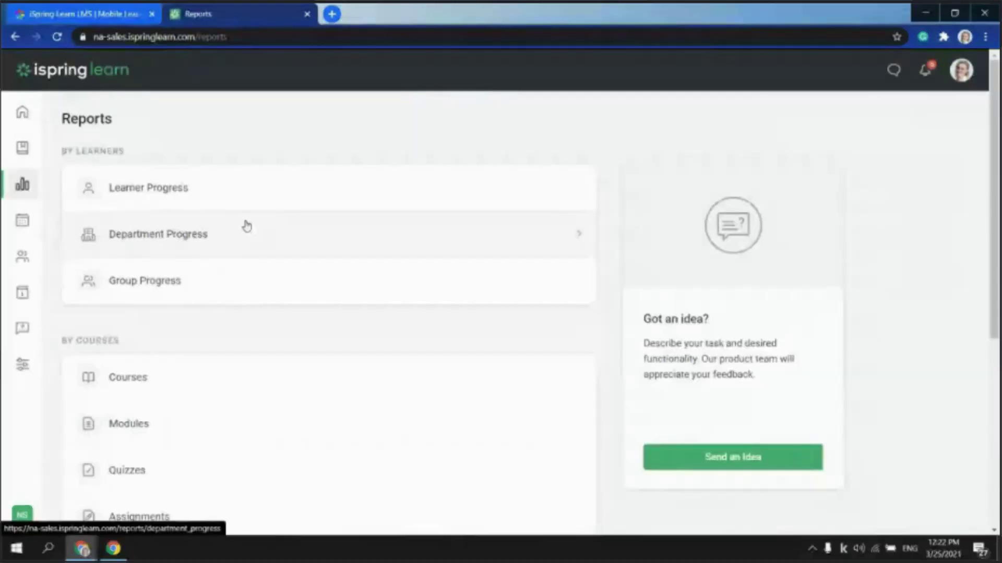
scroll(196, 232, down, 6)
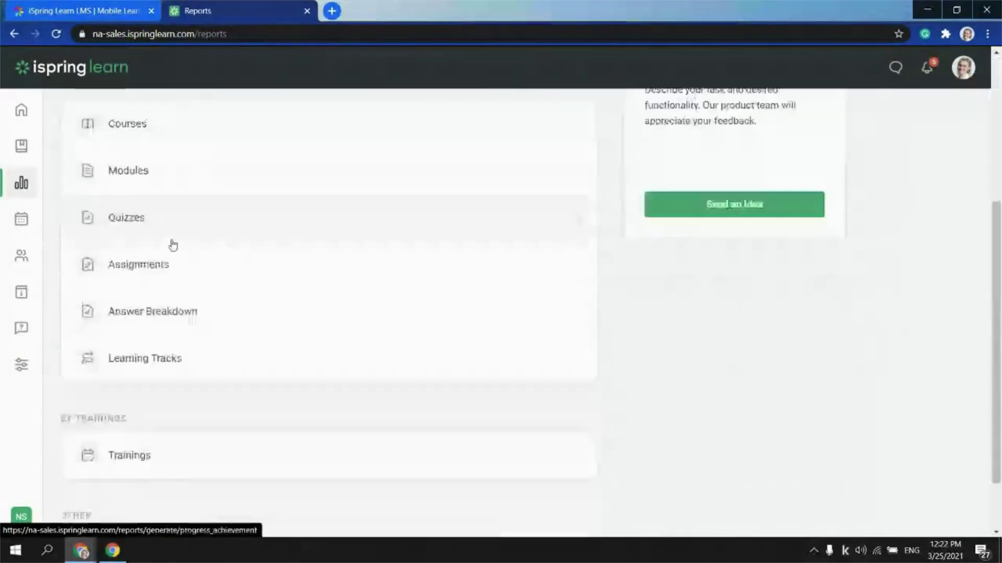
click(212, 482)
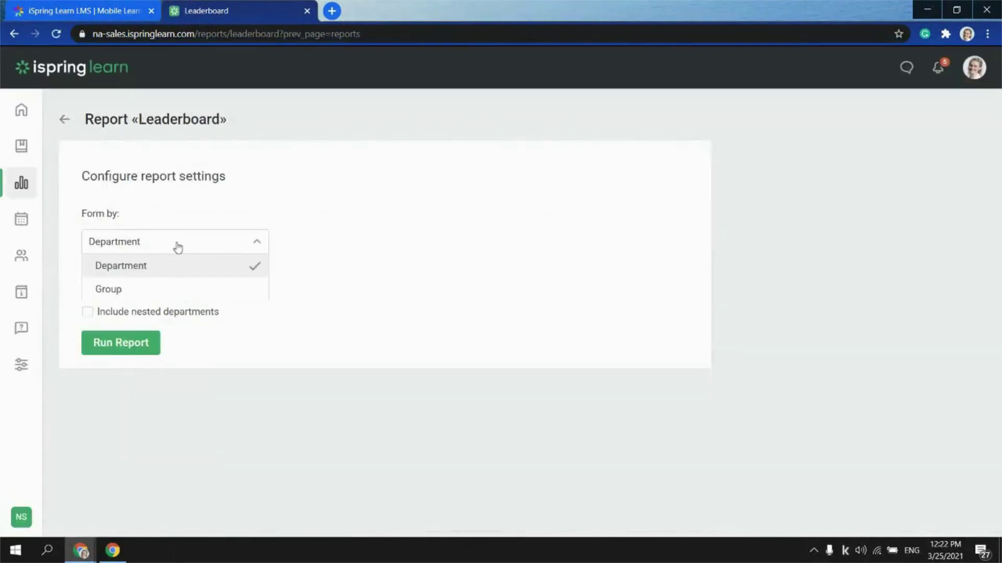
click(124, 267)
click(124, 273)
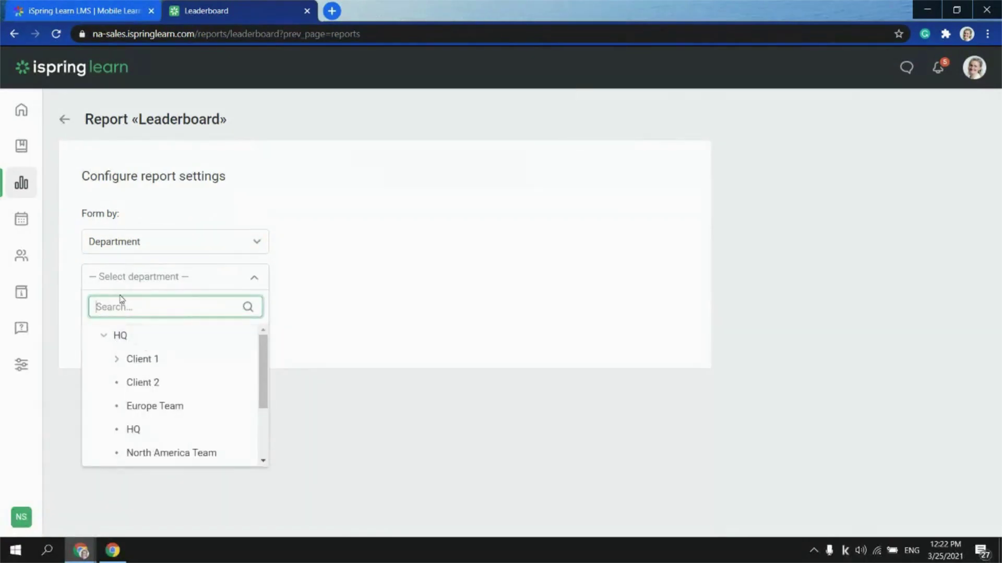
click(153, 453)
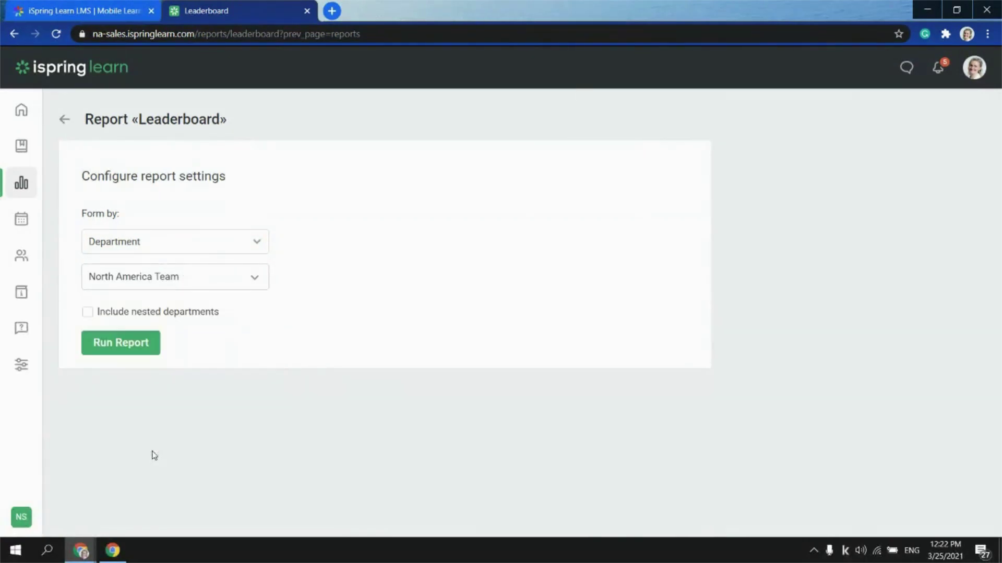
click(97, 312)
click(124, 349)
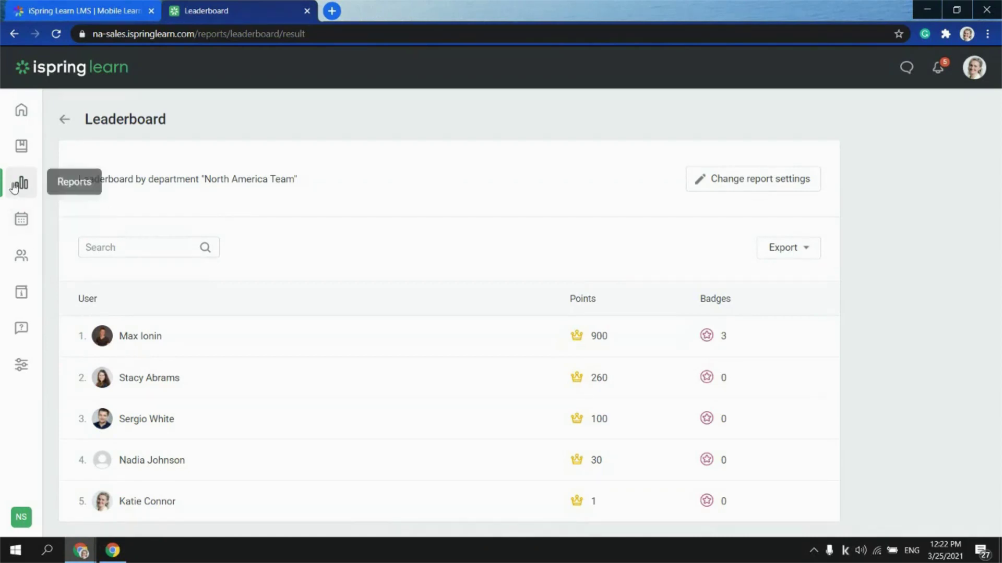
Open the Courses content list with folders like CRM Pipeline and Sales Onboarding
click(20, 148)
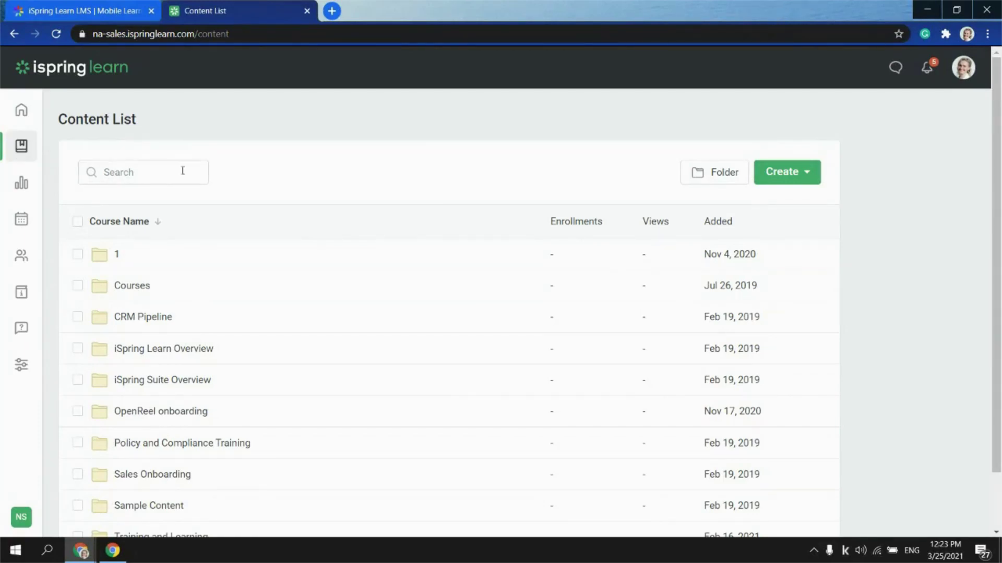
Open the Sales Onboarding Program course from the Courses folder and scroll down its outline
click(133, 287)
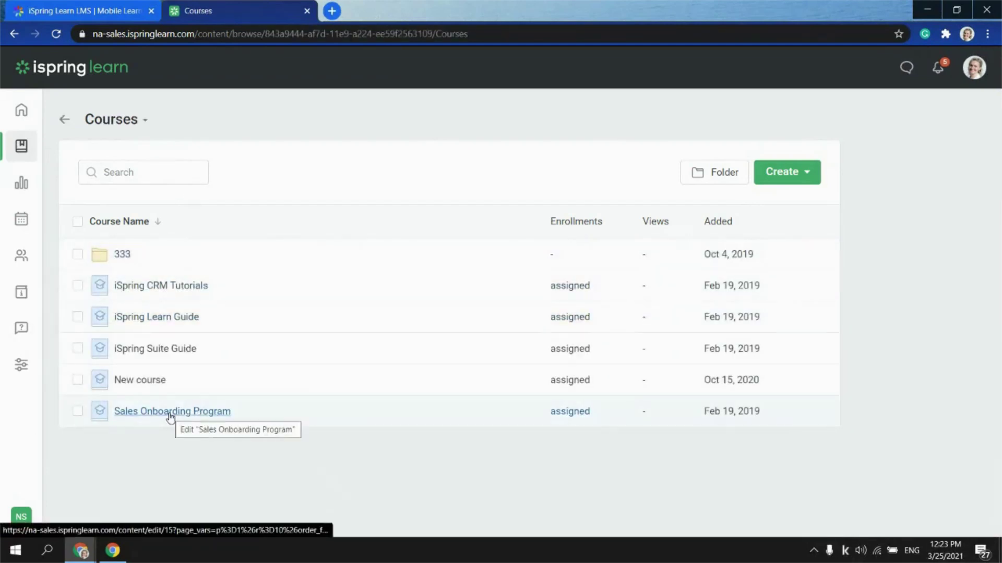
click(170, 414)
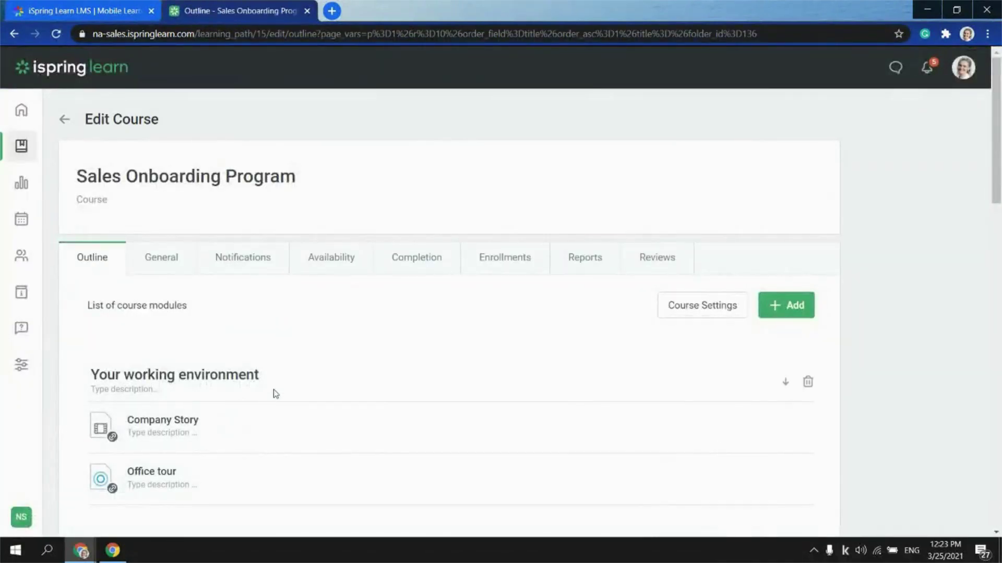
scroll(269, 394, down, 1)
scroll(335, 416, down, 2)
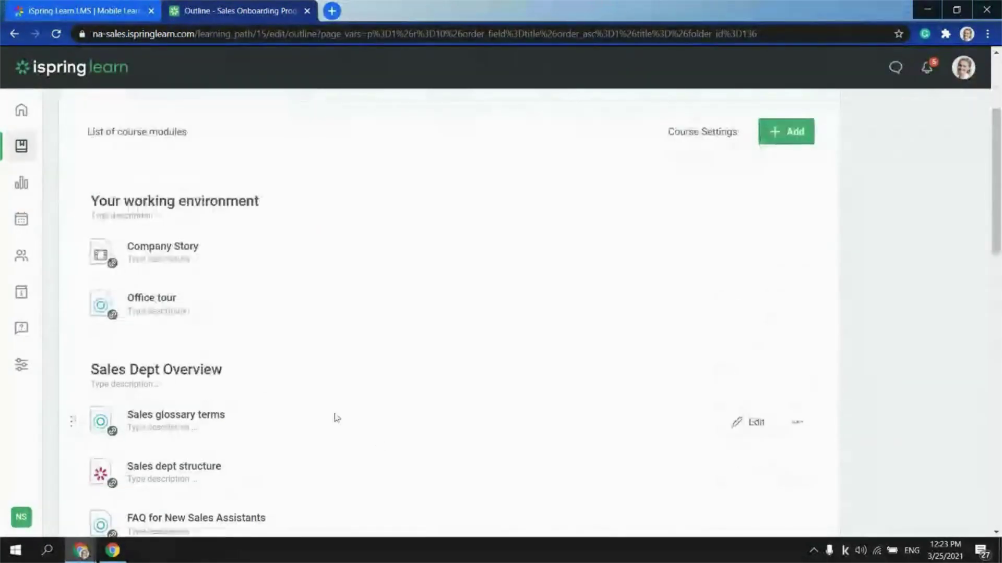
scroll(201, 476, down, 1)
scroll(201, 469, down, 1)
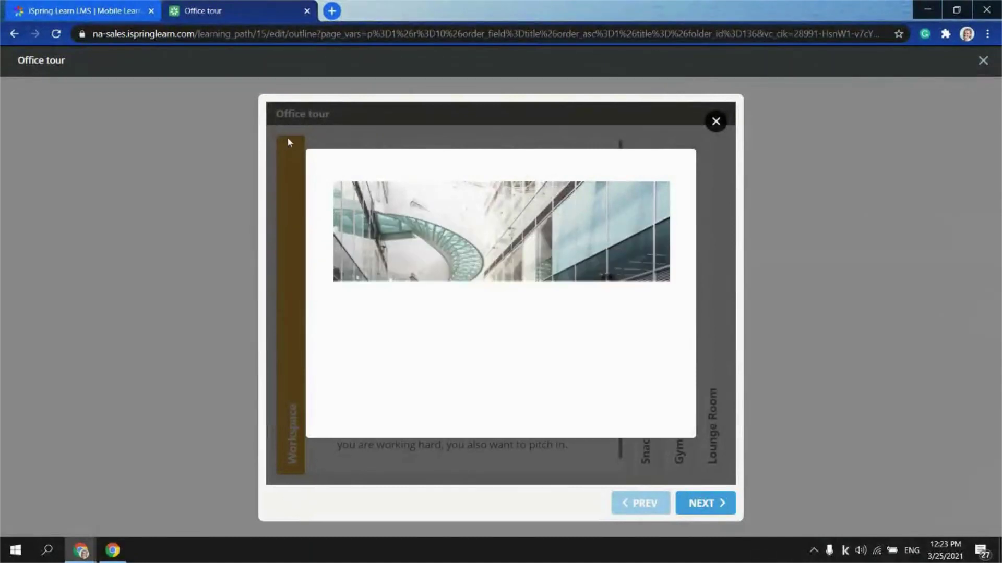
Go through the Office tour's Workspace, Snacks & Coffee, Gym and Lounge Room sections, then close the preview
click(702, 504)
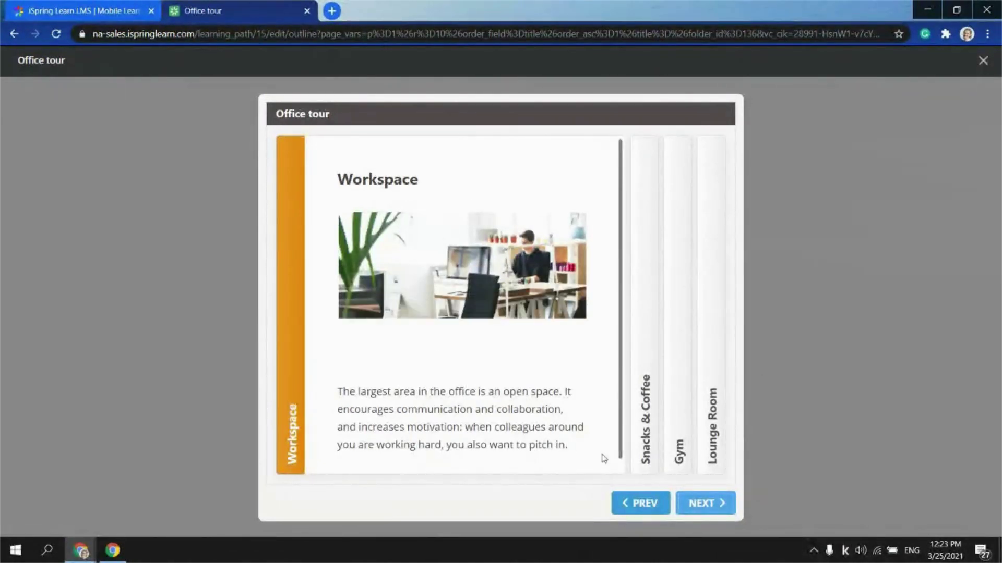
click(645, 324)
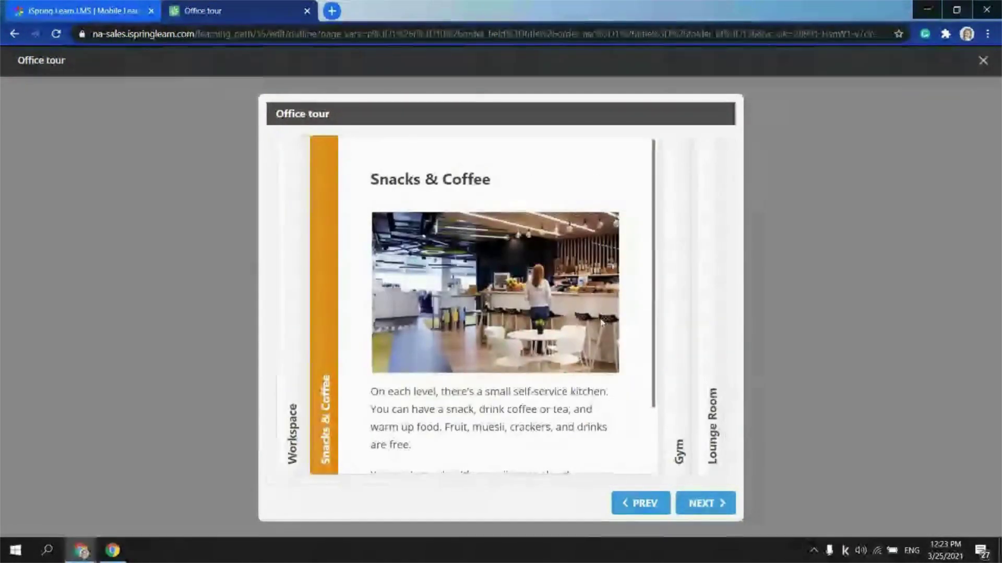
click(676, 222)
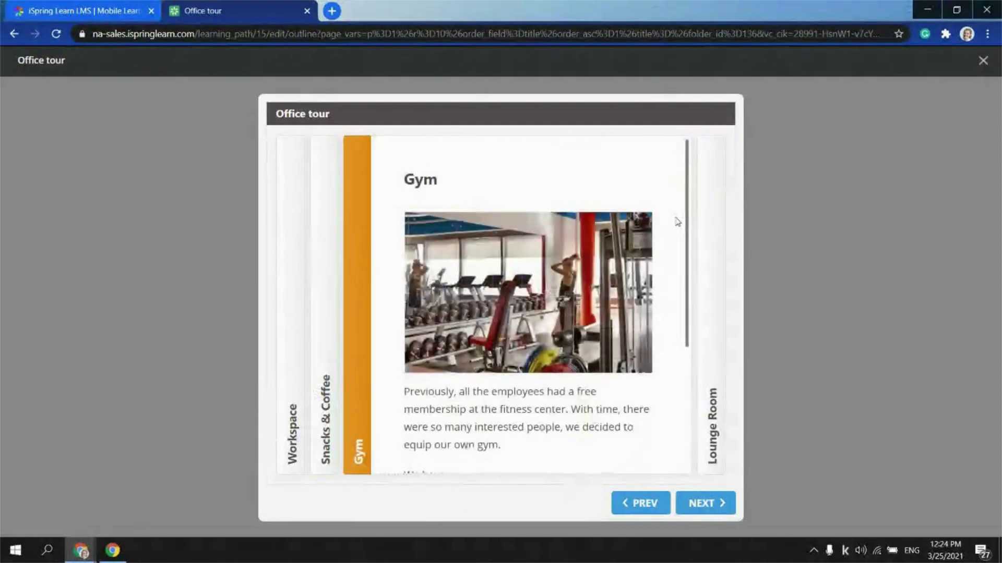
click(704, 214)
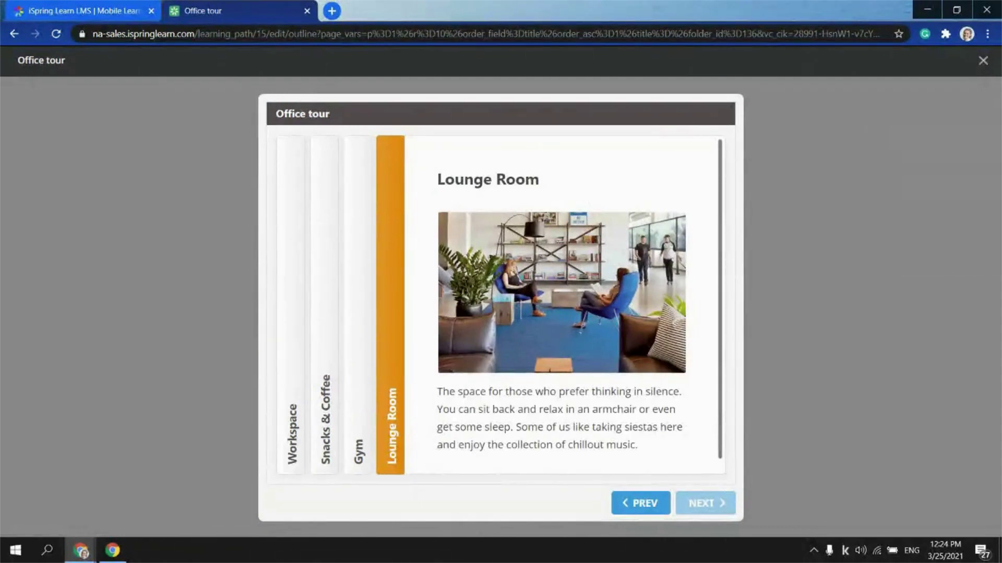
click(983, 60)
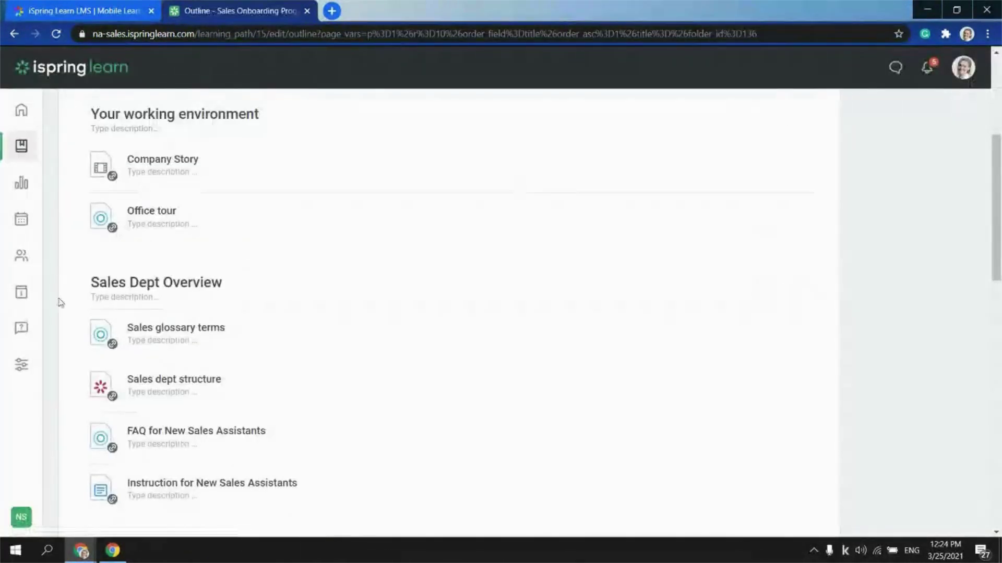
Preview the Sales glossary terms module and show the Customer Service Training definition
click(796, 337)
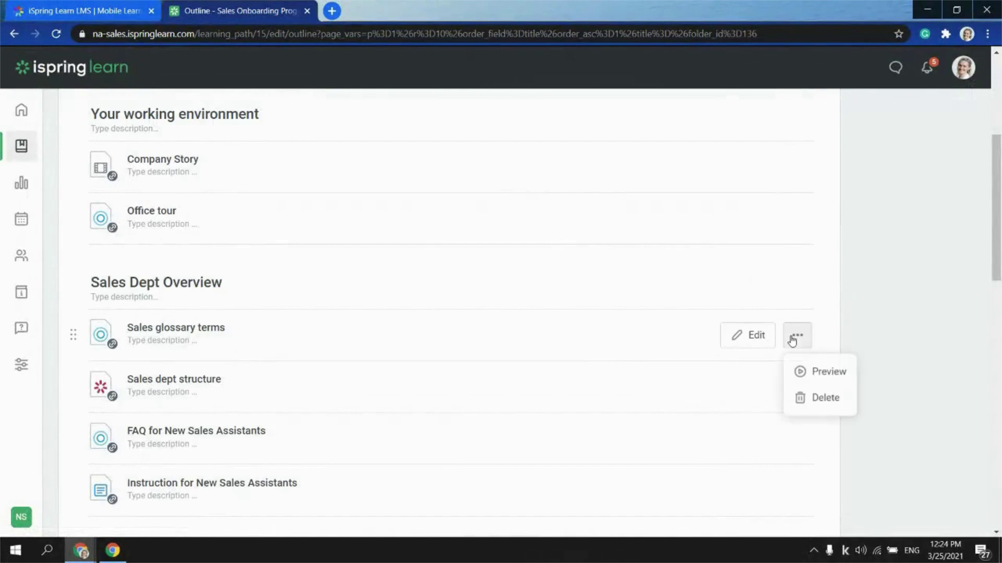
click(821, 384)
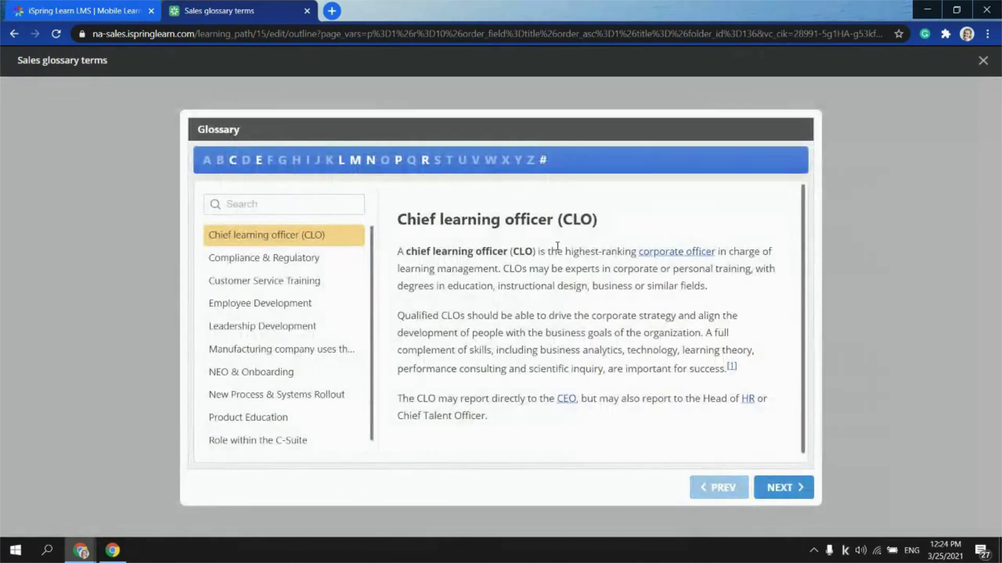
click(254, 281)
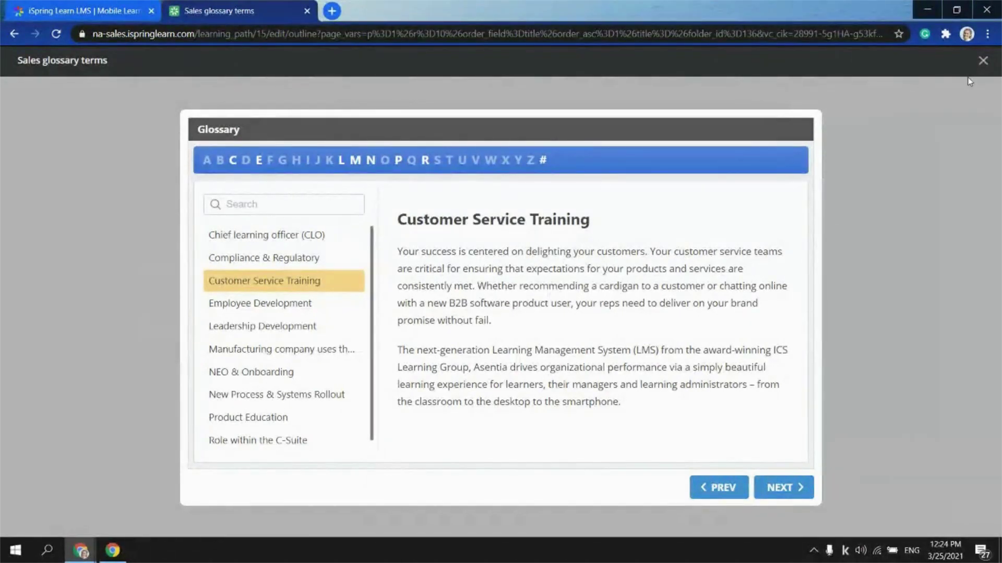
Close the Sales glossary and preview Dealing with an Angry Customer up to its Remain calm step
click(983, 60)
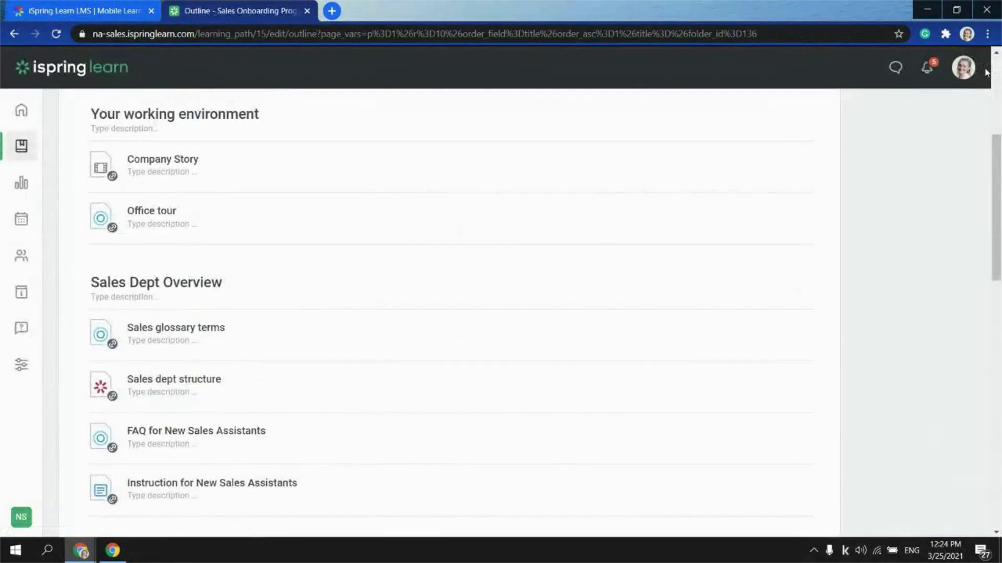
scroll(158, 441, down, 4)
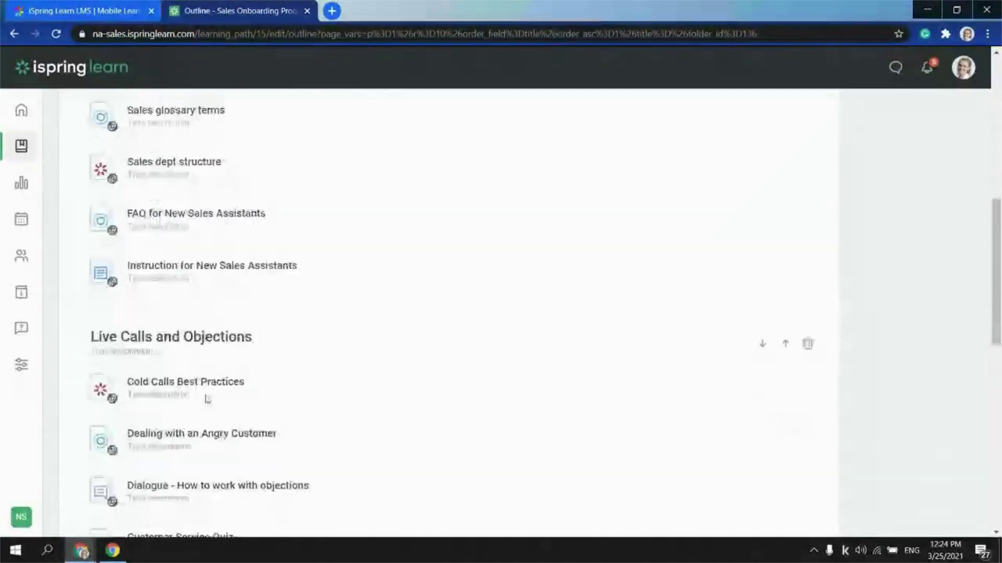
mouse_move(207, 399)
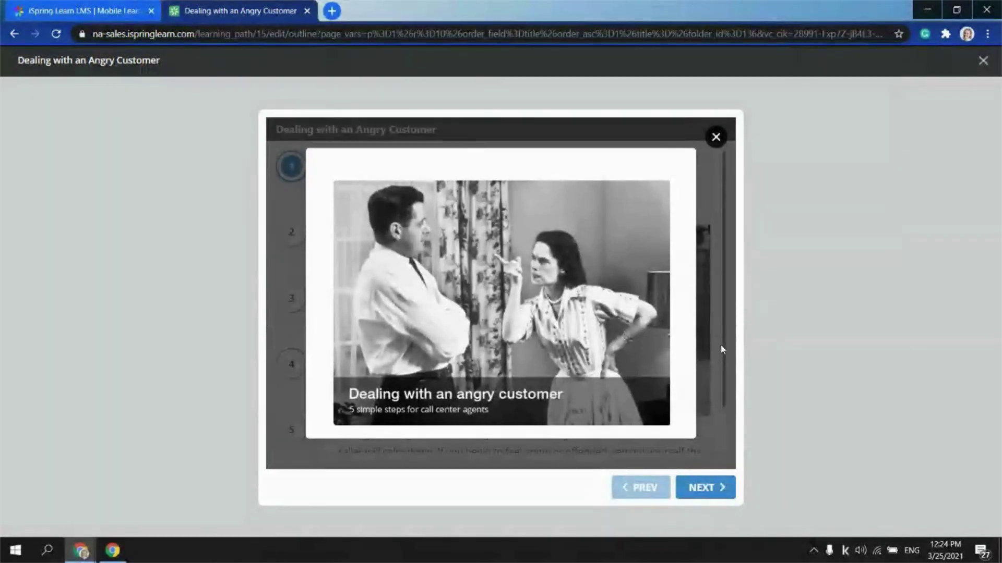
click(716, 137)
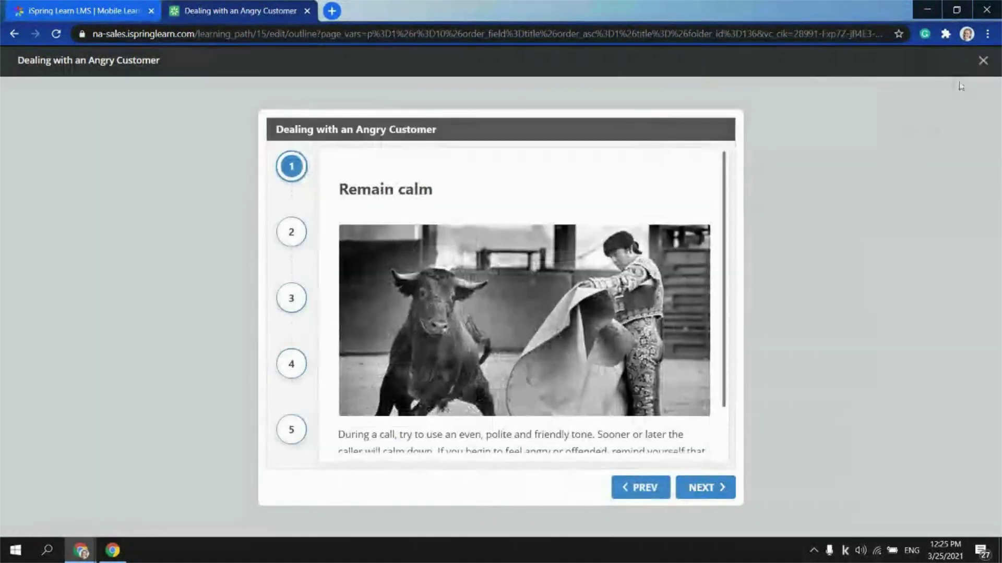
Close that preview and bring up the options menu for Dialogue - How to work with objections
click(983, 60)
scroll(233, 268, down, 3)
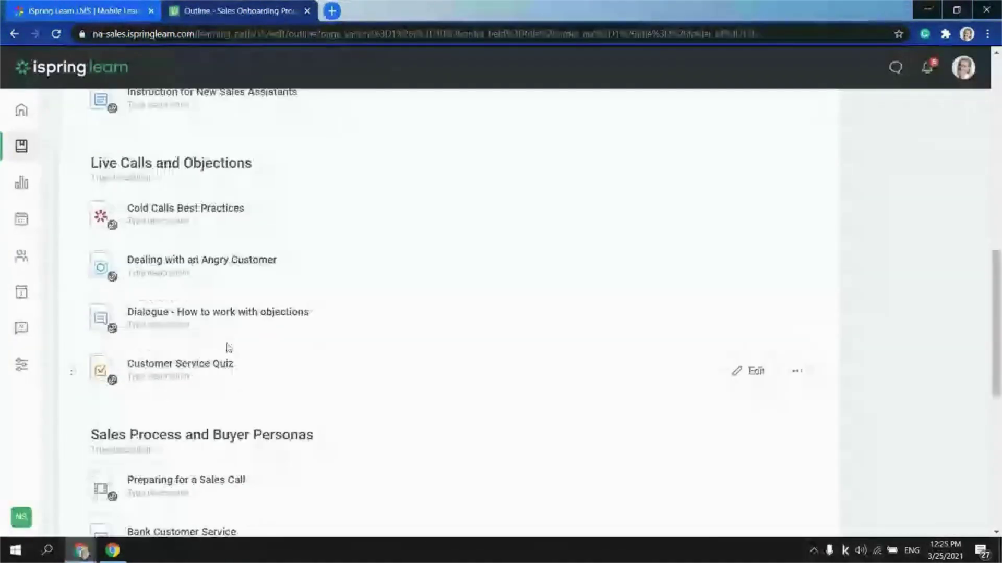
click(797, 319)
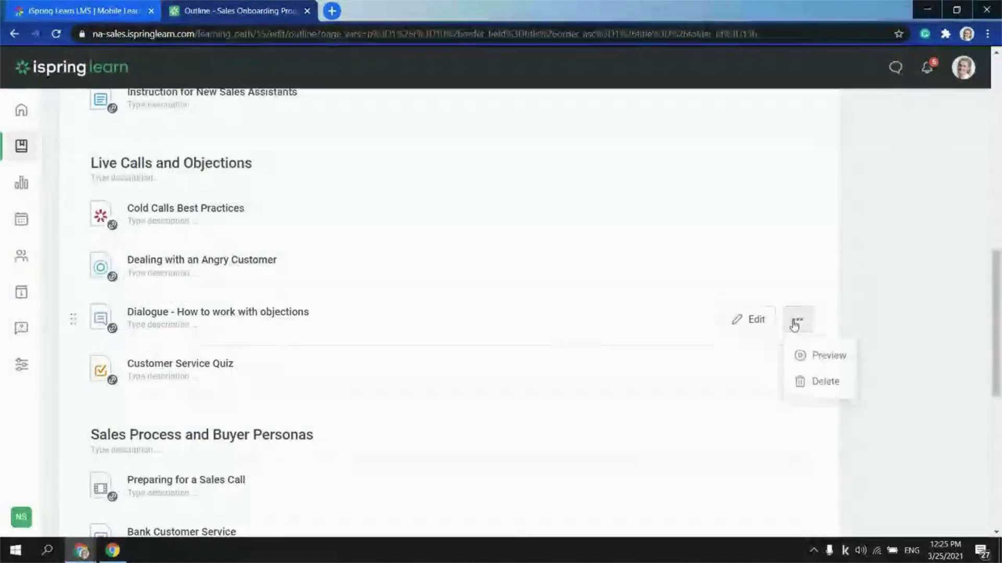
Preview the objections dialogue from the start, reply by letting the client look around, then stop viewing
click(814, 355)
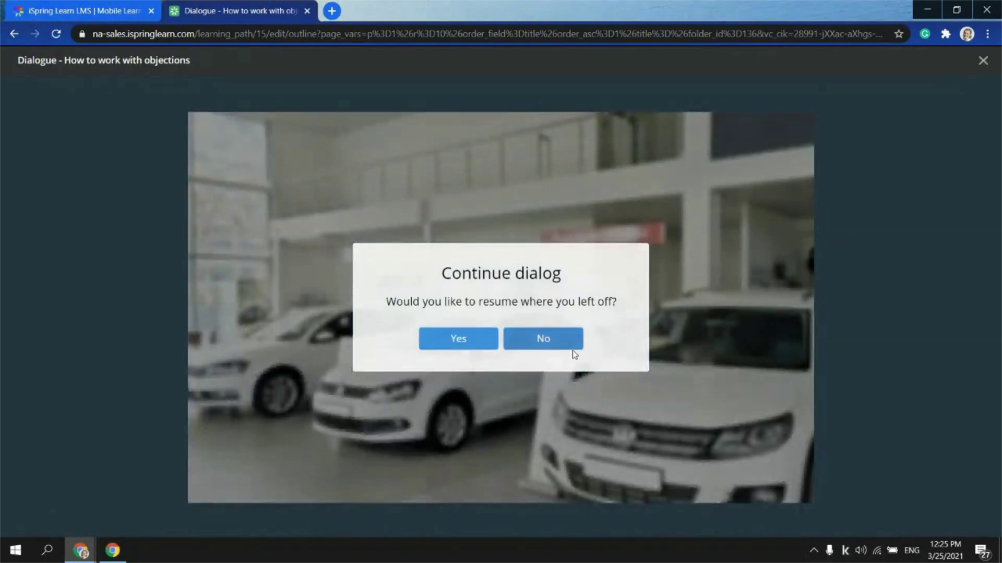
click(527, 338)
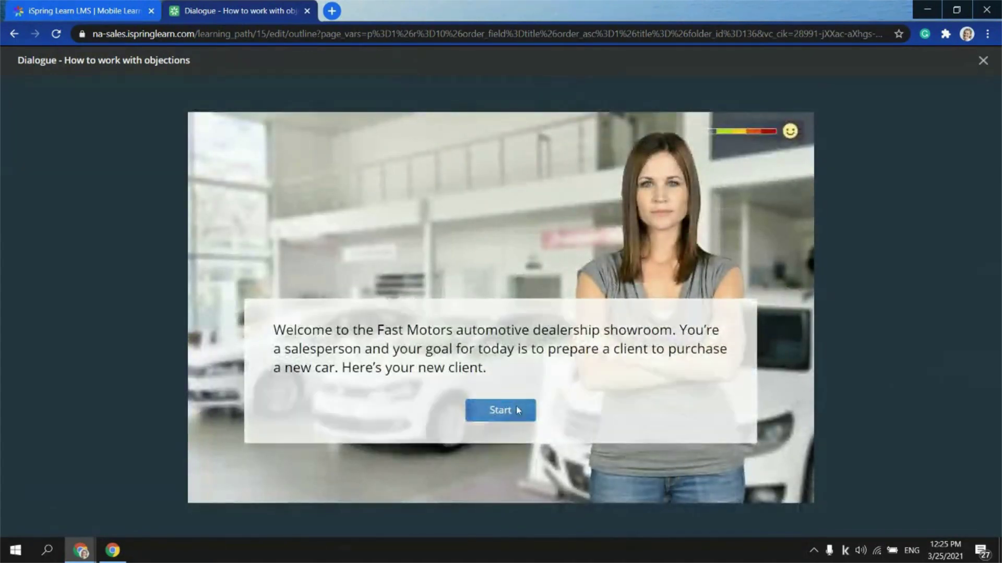
click(517, 407)
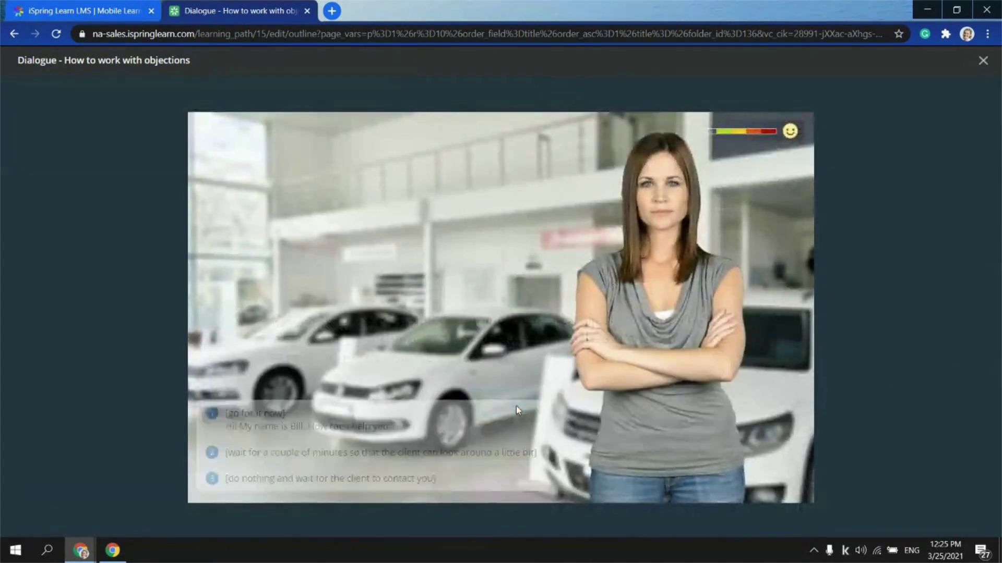
click(269, 458)
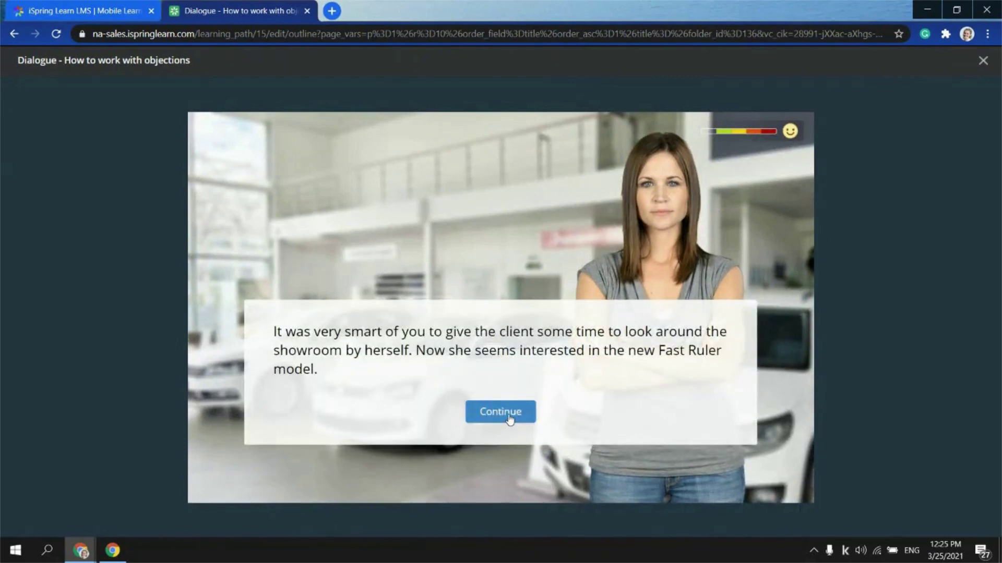
click(510, 415)
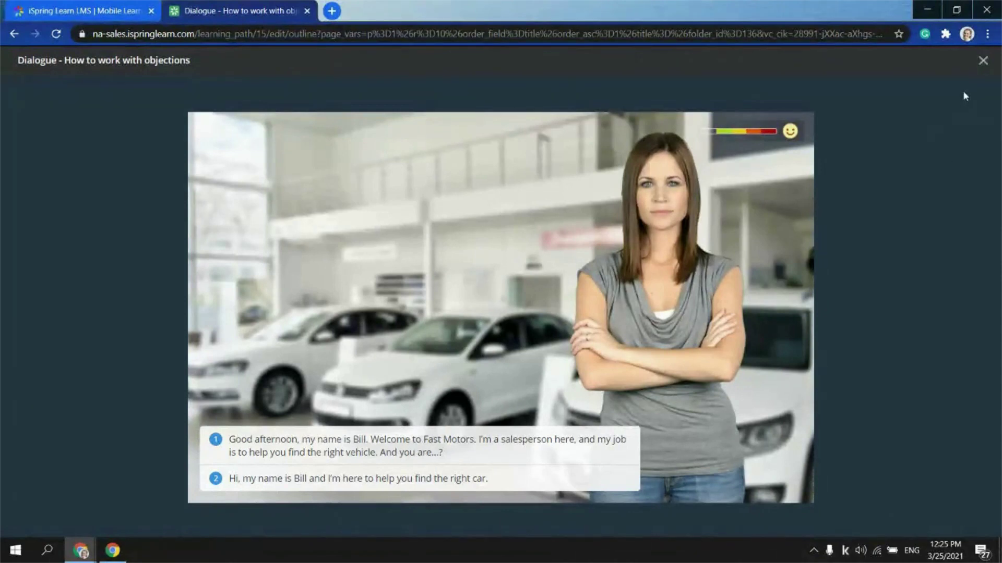
click(983, 60)
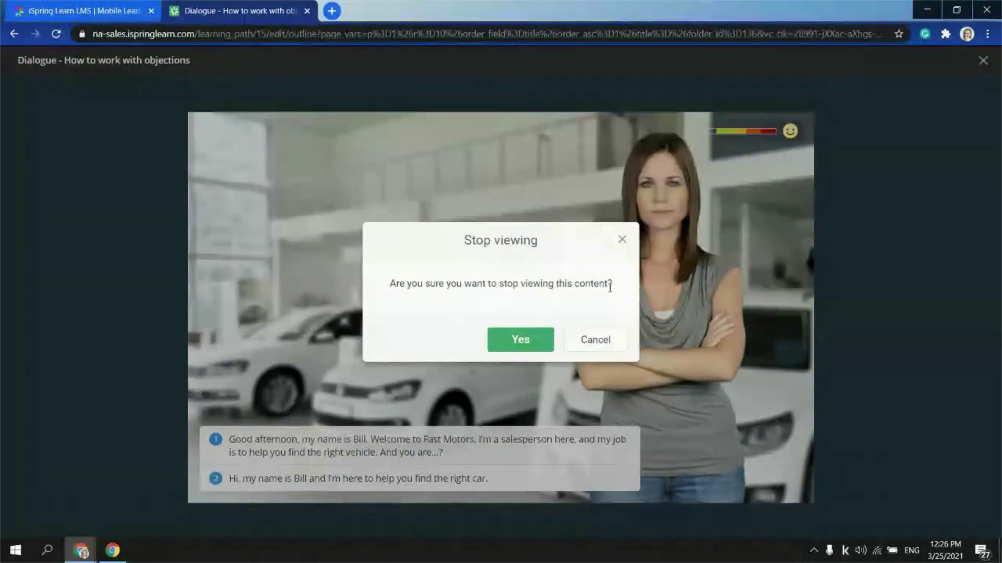
Confirm stopping the dialogue, start the Customer Service Quiz fresh, and answer question 1 with Sales strategy
click(542, 337)
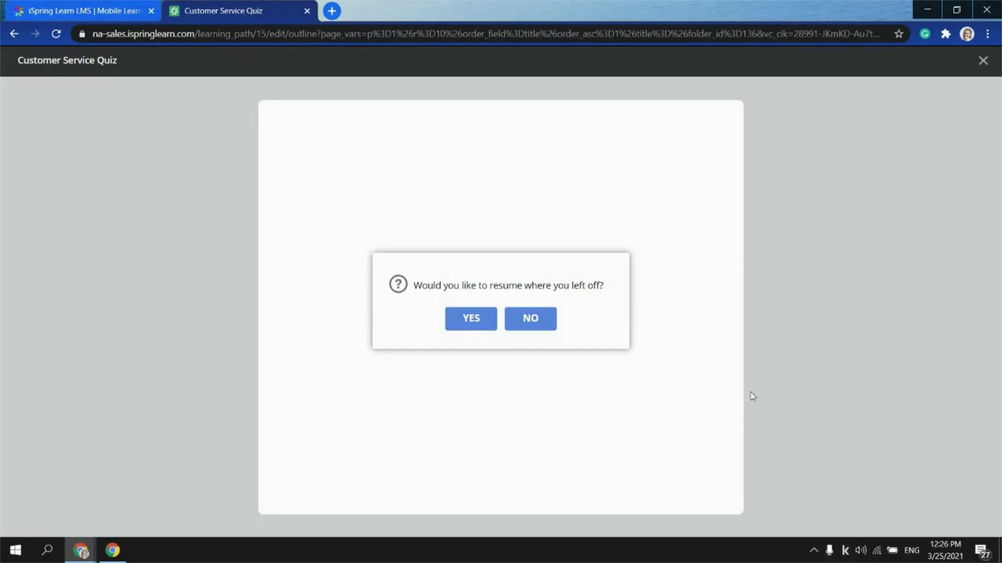
click(544, 316)
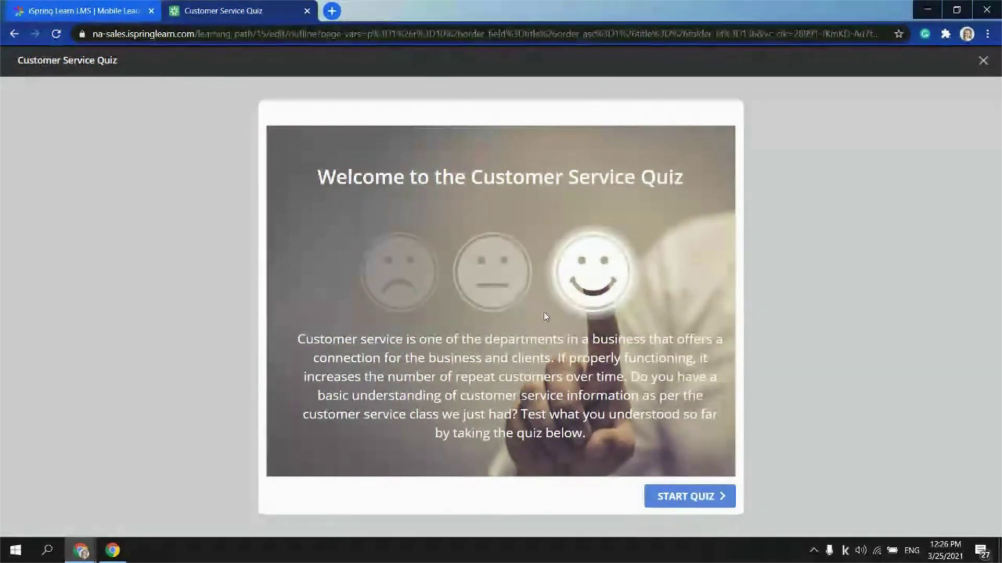
click(704, 498)
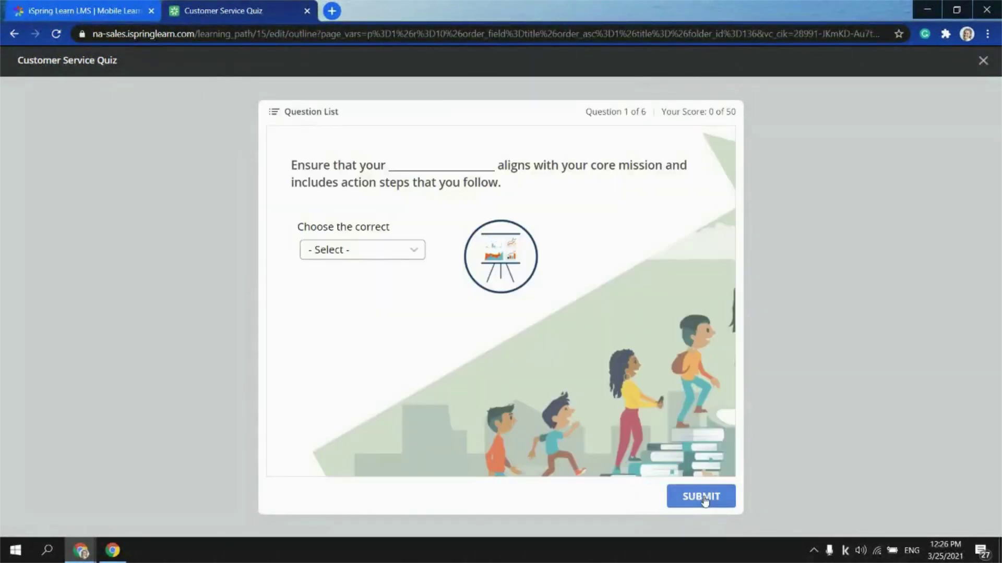
click(413, 251)
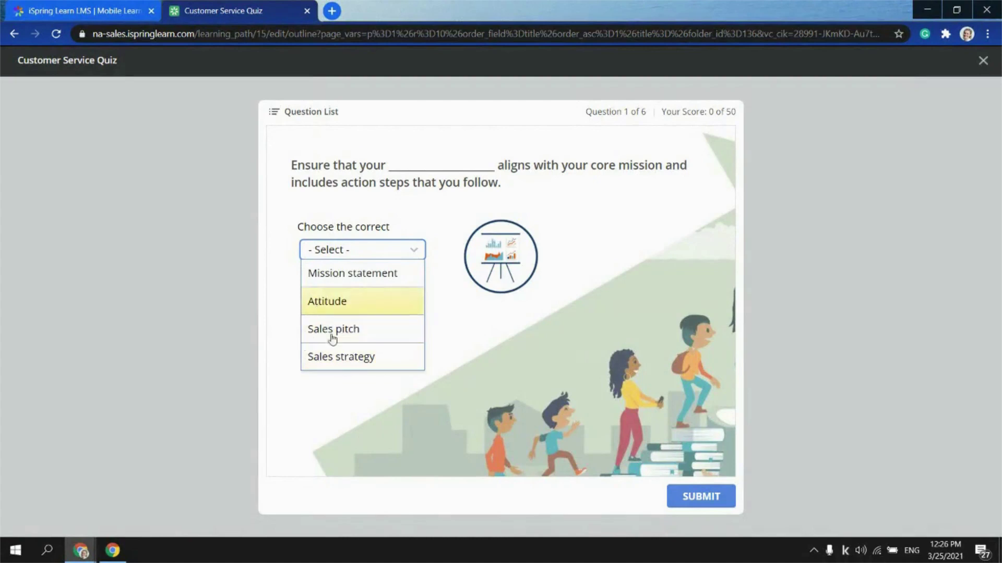
click(339, 358)
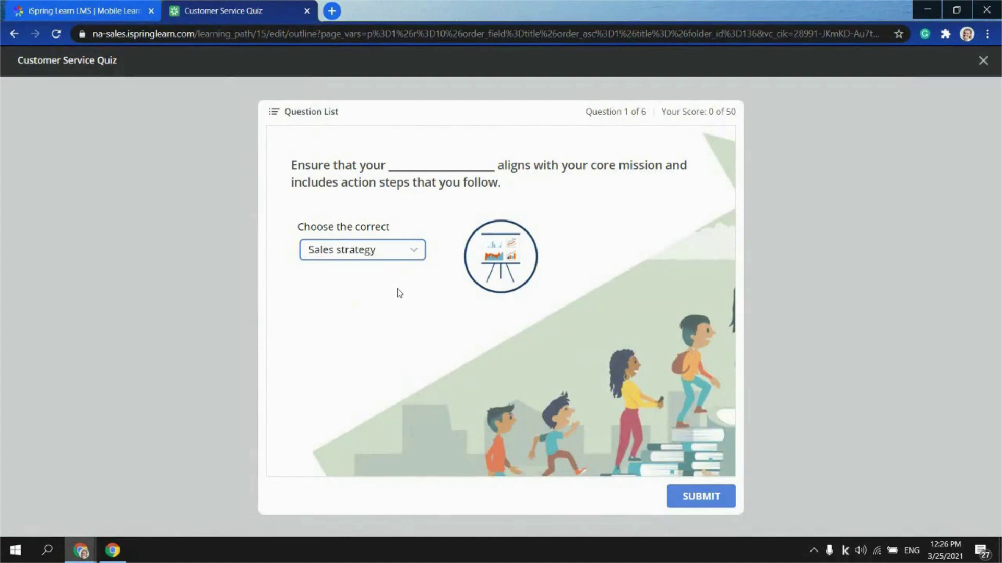
click(680, 499)
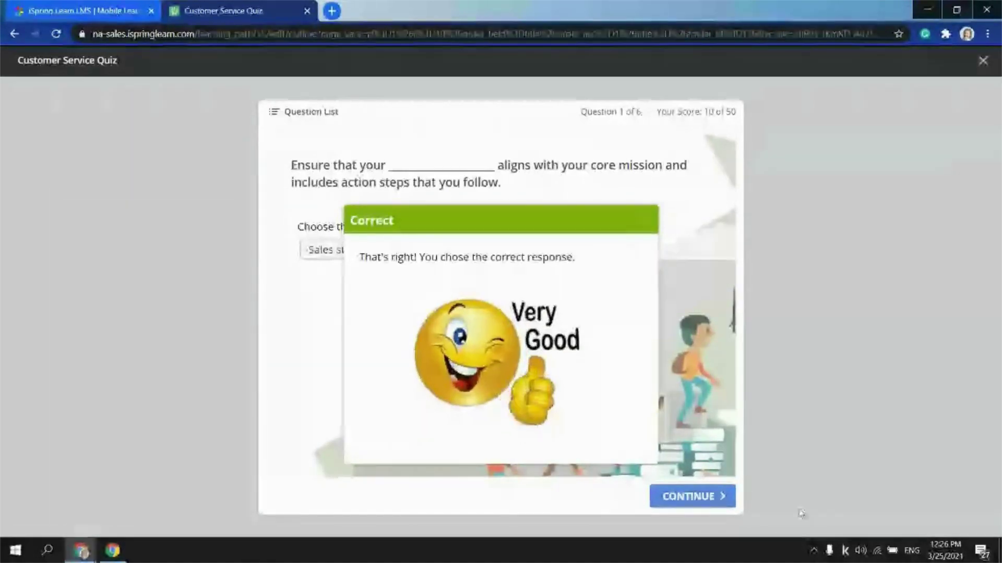
click(681, 496)
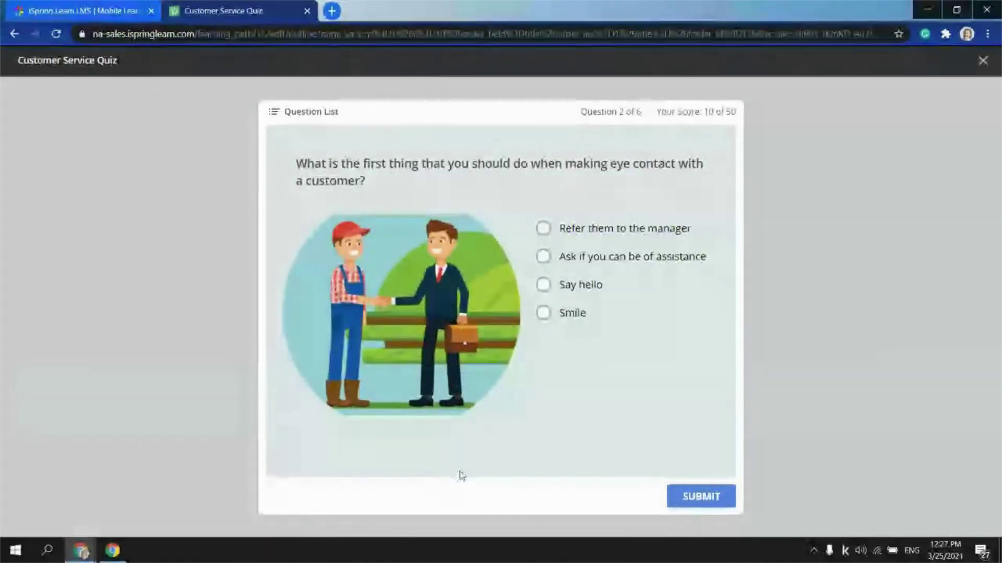
Answer question 2 with Smile and question 3 with False
click(543, 313)
click(705, 498)
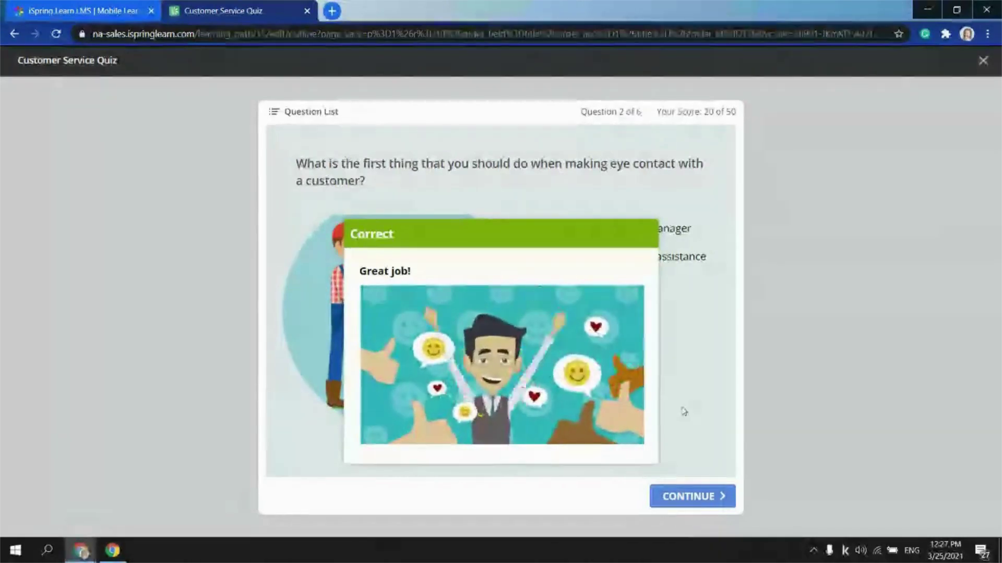
click(689, 498)
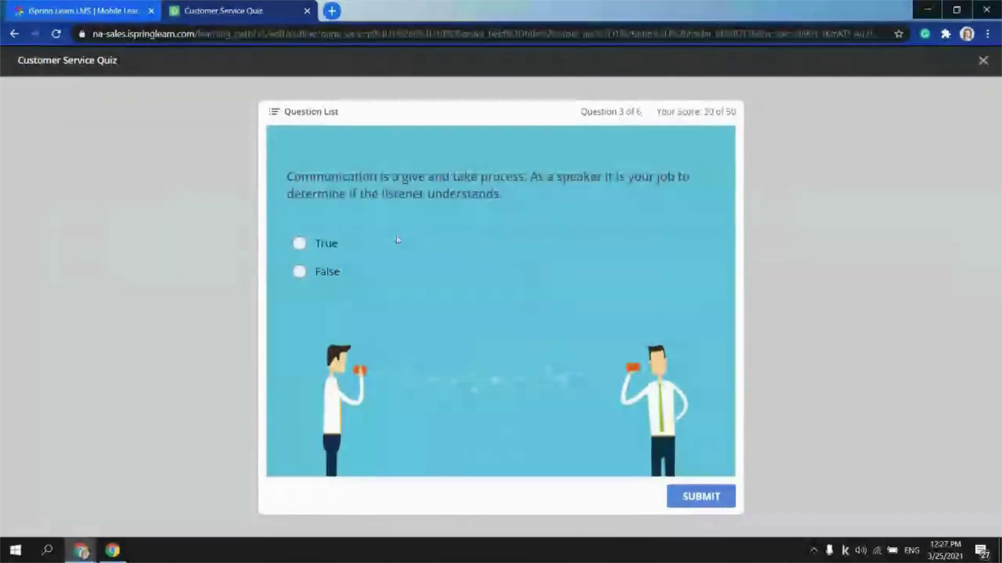
click(322, 272)
click(707, 501)
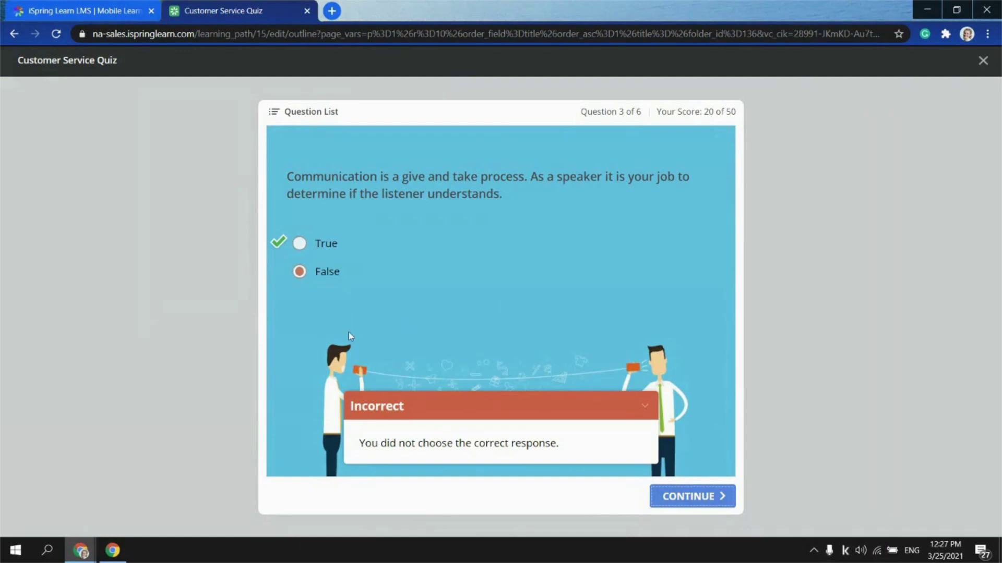
click(692, 505)
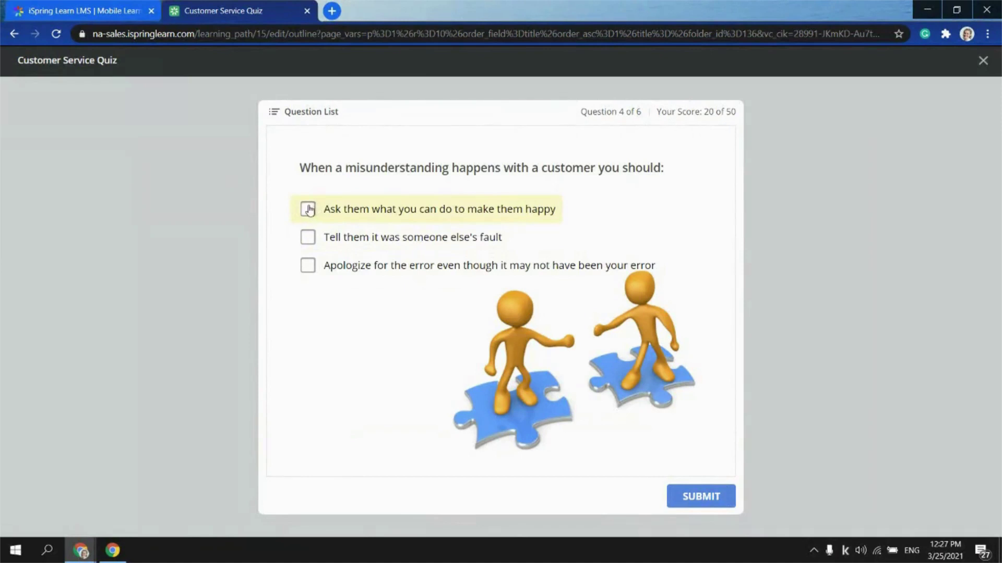
Answer question 4 by ticking the first and third helpful responses, reaching question 5
click(308, 209)
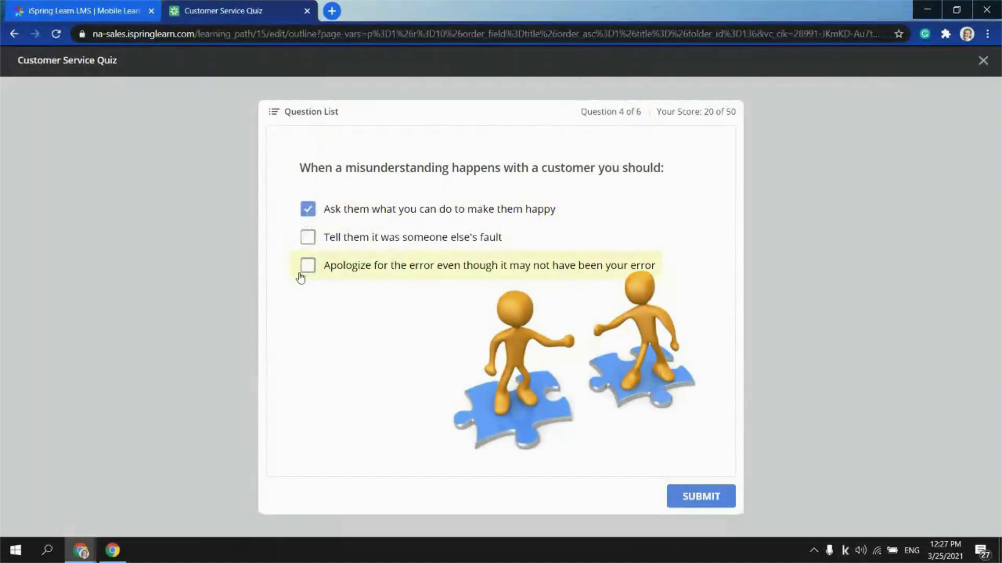
click(307, 237)
click(307, 238)
click(308, 266)
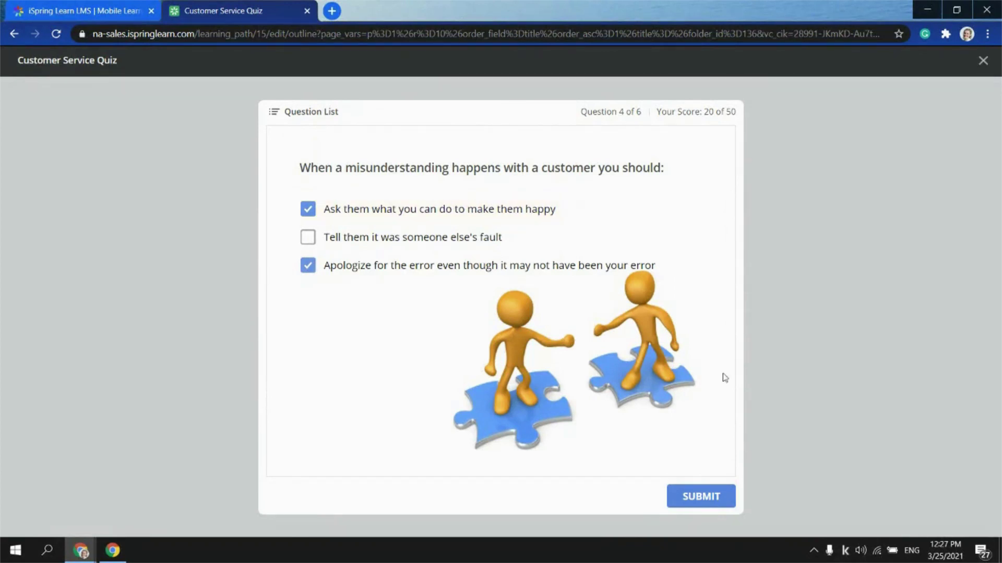
click(718, 498)
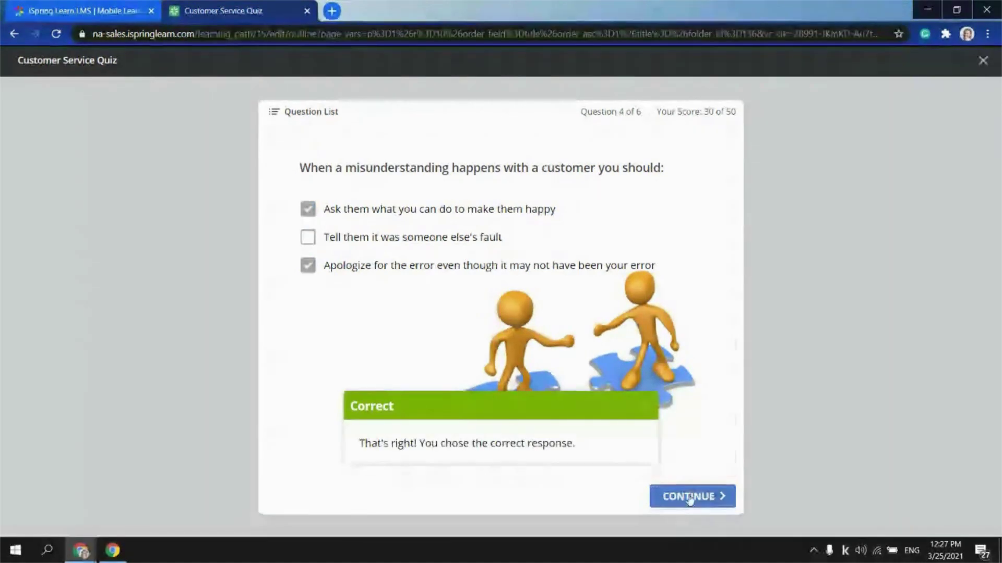
click(702, 502)
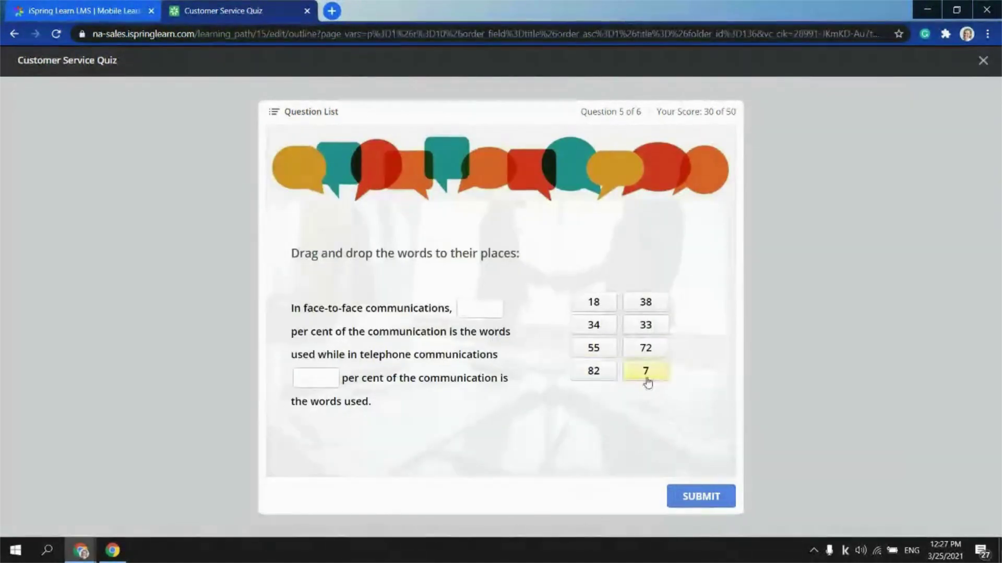
Fill the face-to-face blank with 7 and the telephone blank with 18, then submit
drag(646, 374, 481, 313)
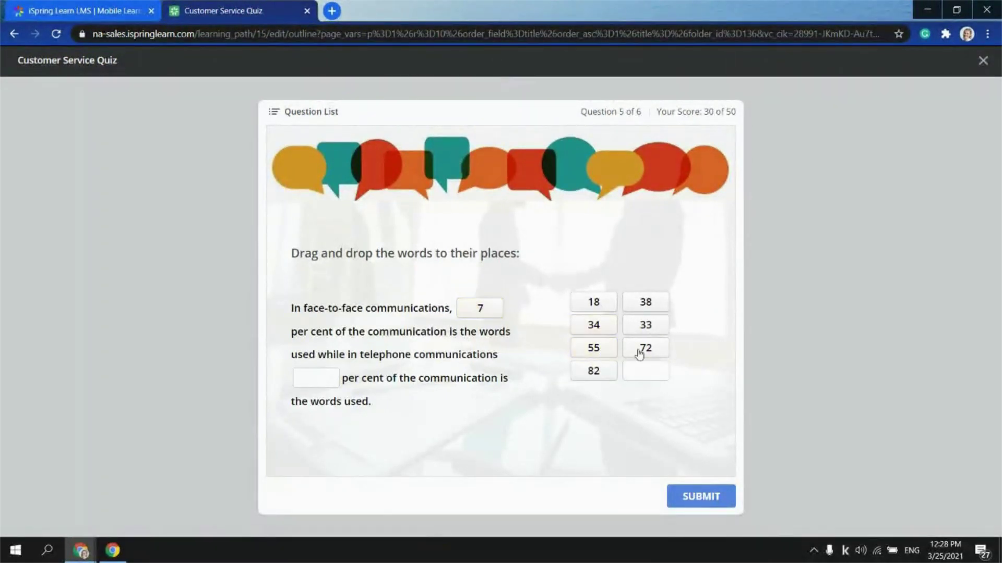
drag(593, 302, 319, 379)
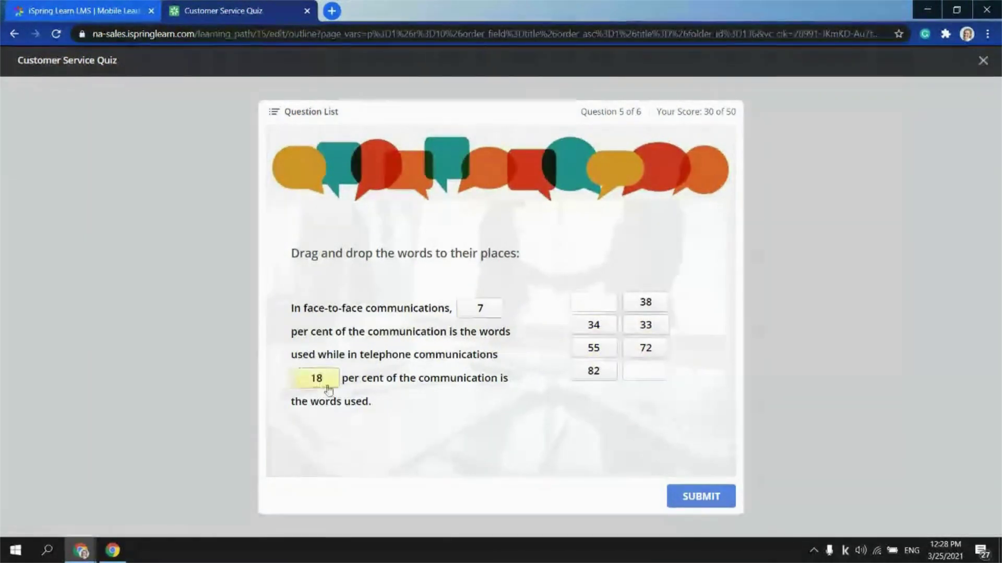
click(703, 497)
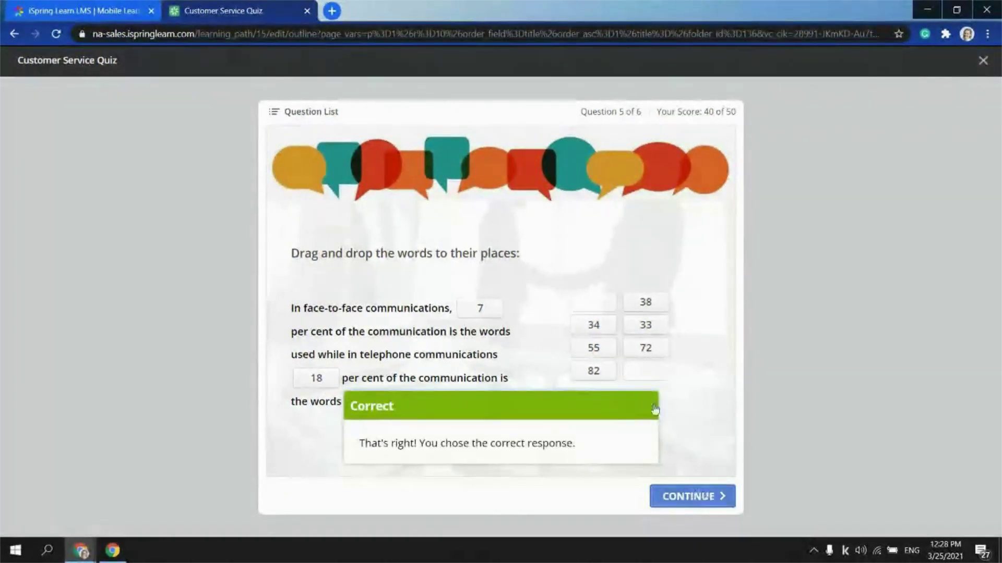
click(680, 500)
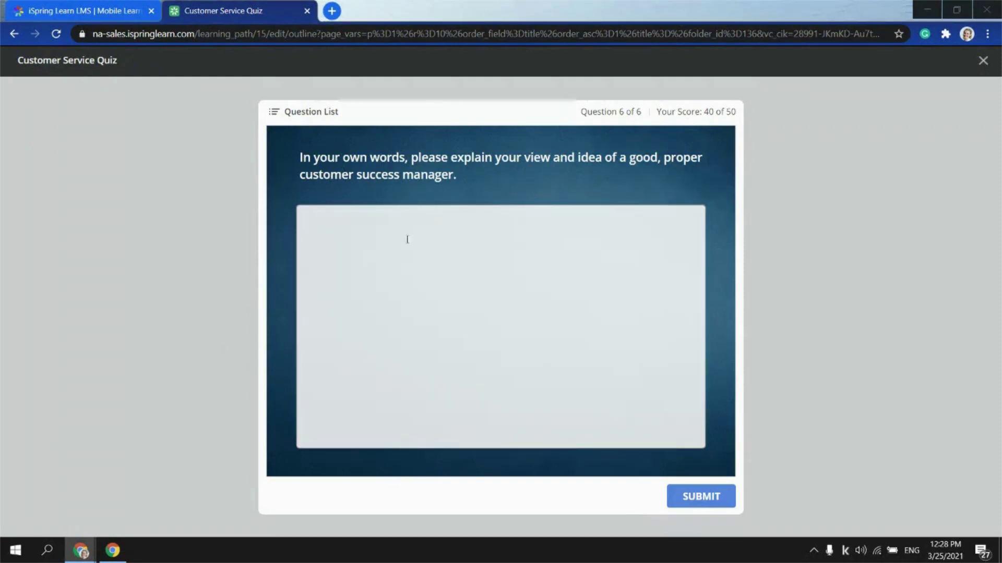
Paste the essay answer about great customer success managers and submit it
click(400, 239)
text(Great CSMs have a wide range of prior experience. People with backgrounds in sales, support, professional services, technical presales, consulting, project management, and even product and marketing roles have made successful CSMs. Sales, support and services are the most common backgrounds, but they aren’t the only pools to look in. (The very best are often those with experience in more than one of these three functions, but since such people can be rare, that may not help in meeting ambitious hiring targets.)  But what most differentiates the best CSMs isn’t their background, but what kind of people they are—what makes them tick, and what kind of environment they thrive in.)
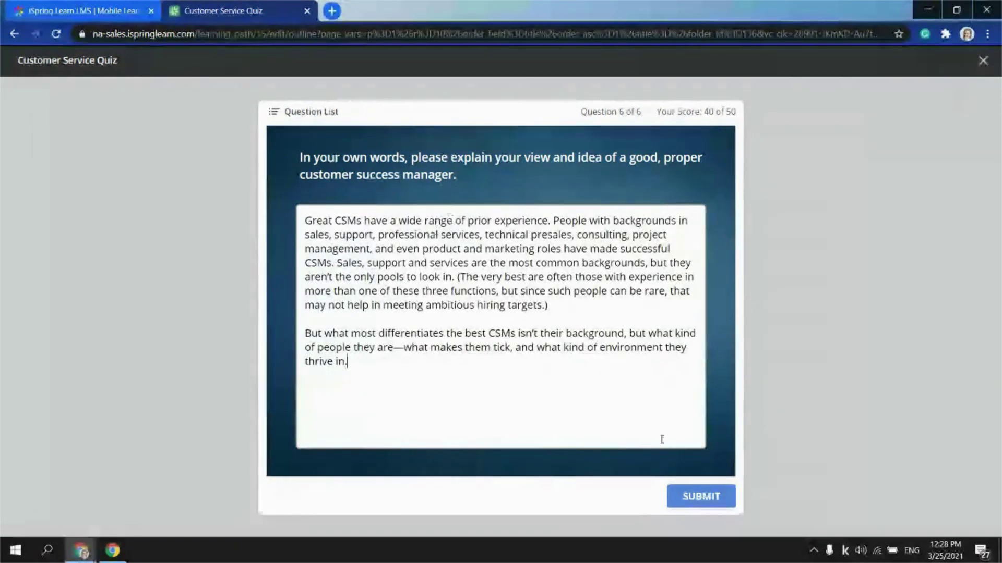
click(714, 497)
click(705, 497)
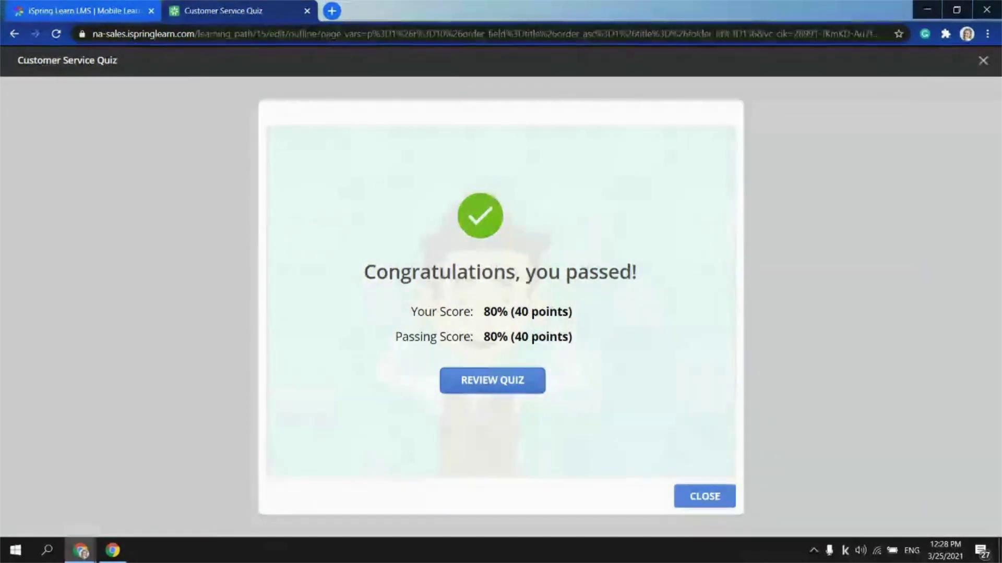
Close the completed quiz player and go to the Reports section
click(982, 61)
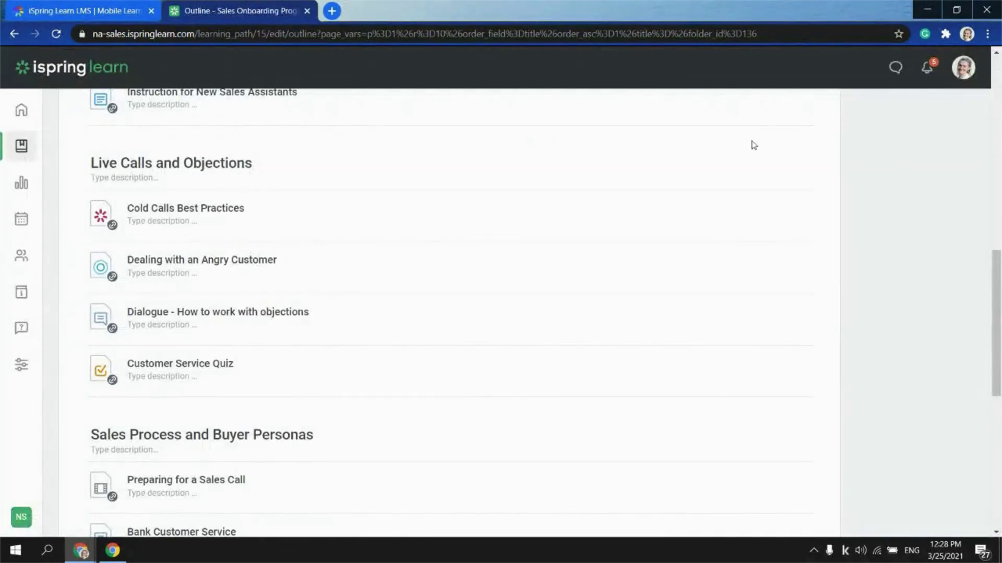
scroll(624, 149, up, 3)
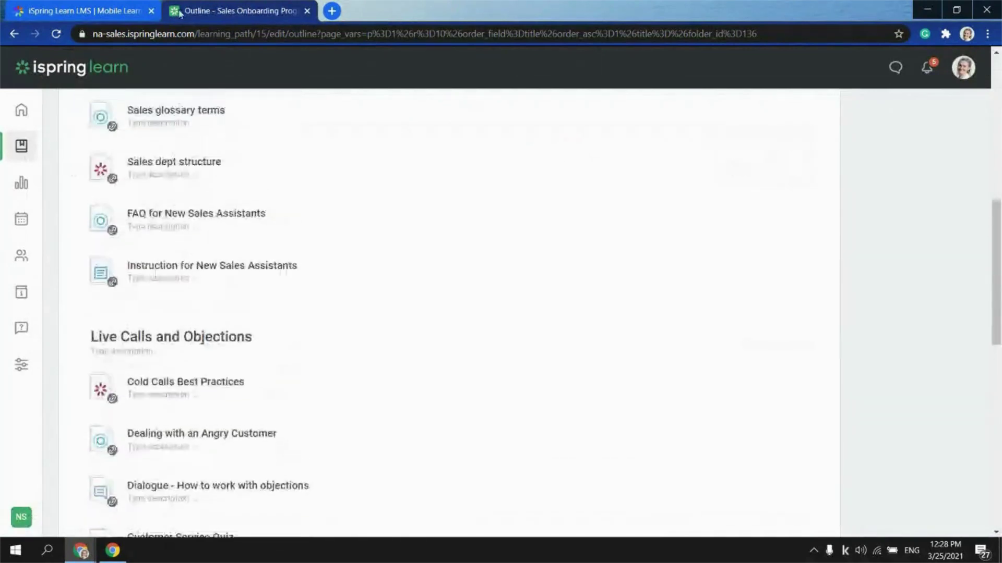
click(21, 184)
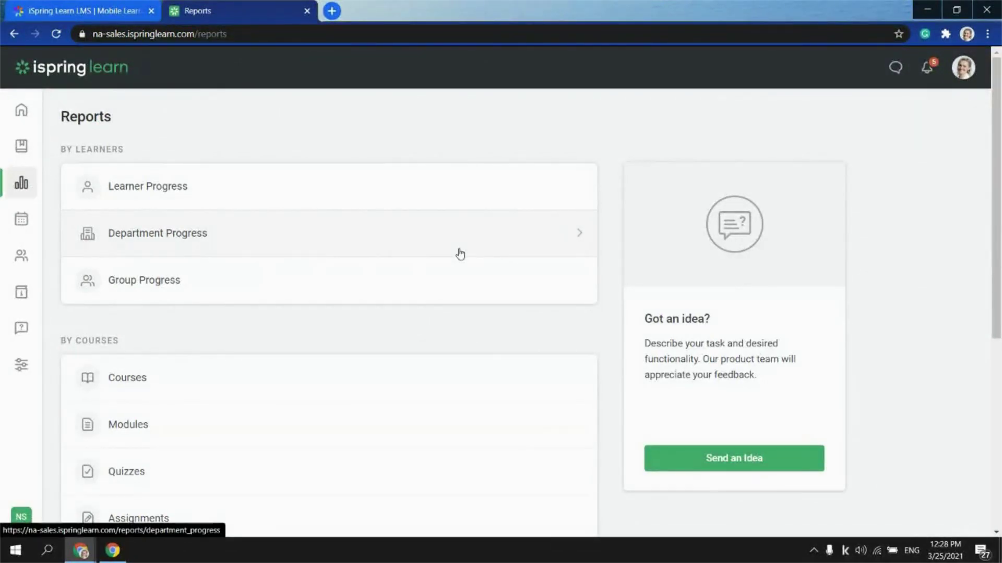
scroll(459, 254, down, 1)
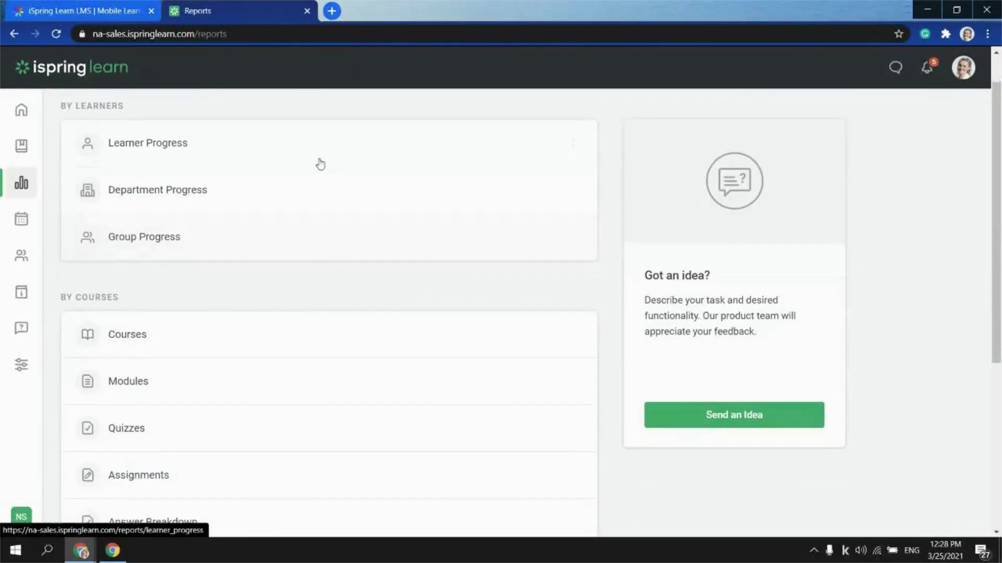
Filter the Modules report to Customer Service Quiz and select its row
click(124, 385)
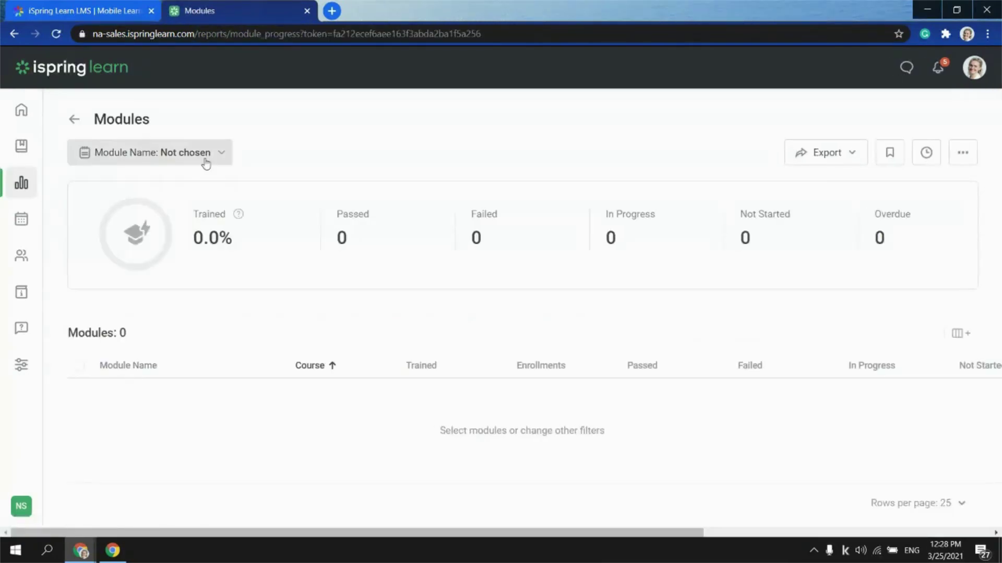
click(205, 153)
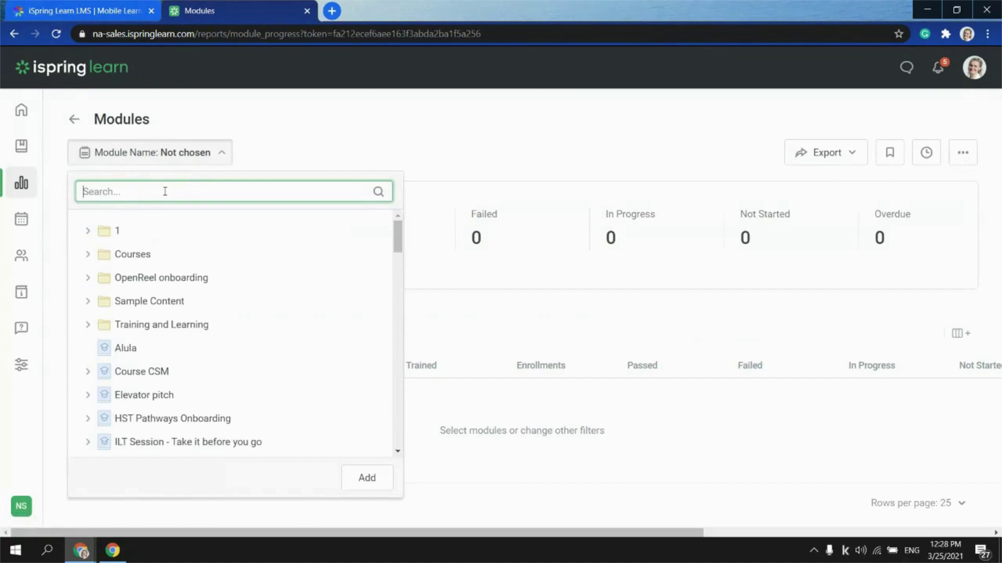
text(quiz)
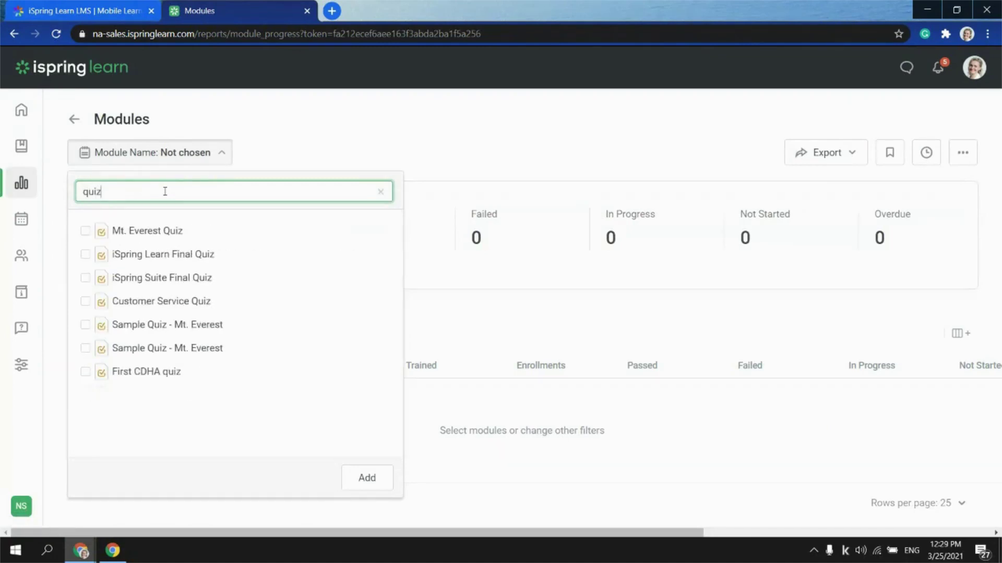
click(151, 306)
click(365, 479)
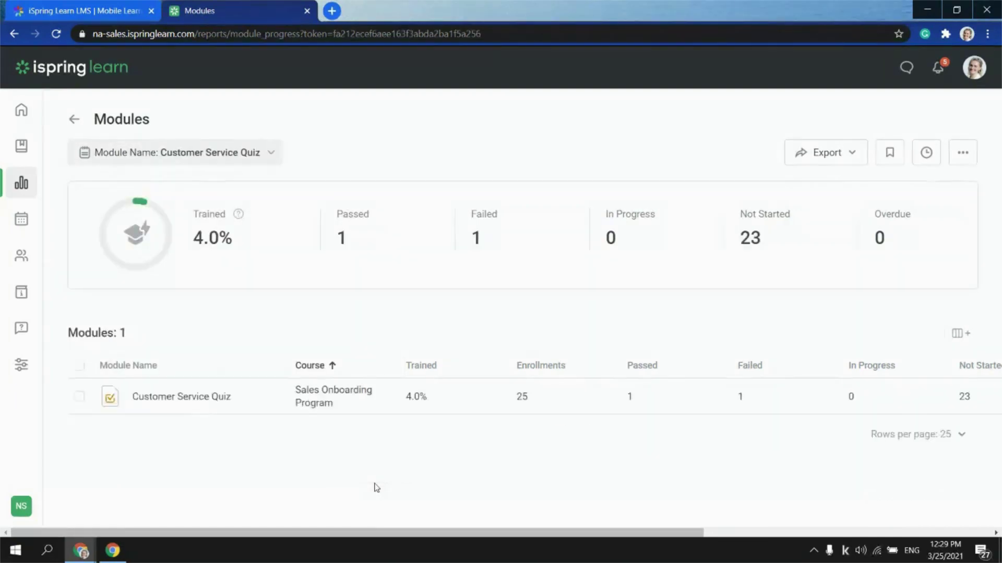
click(141, 397)
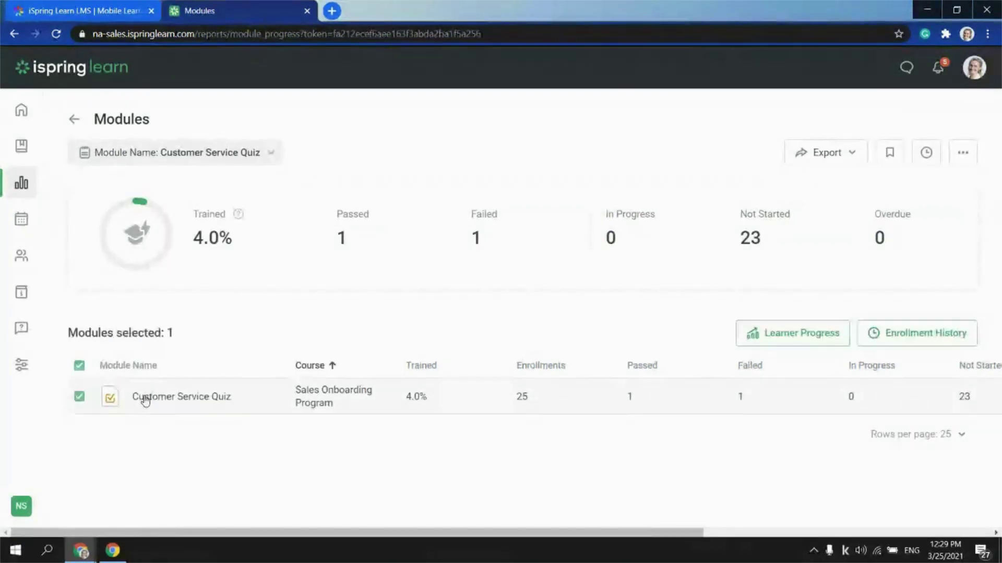
Open Learner Progress for Customer Service Quiz, review the 24 learners, and open a passed learner's quiz details
click(779, 342)
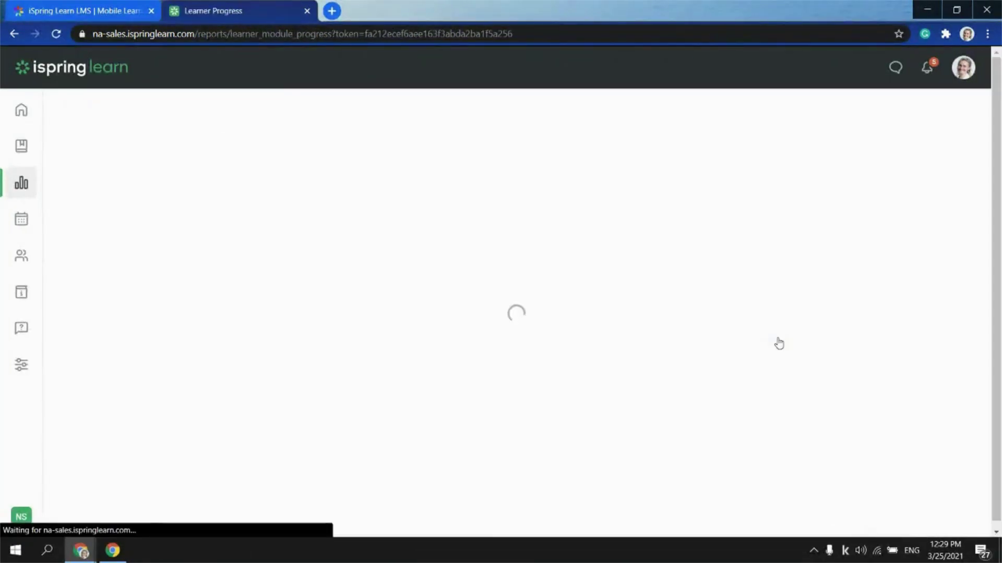
scroll(488, 300, down, 1)
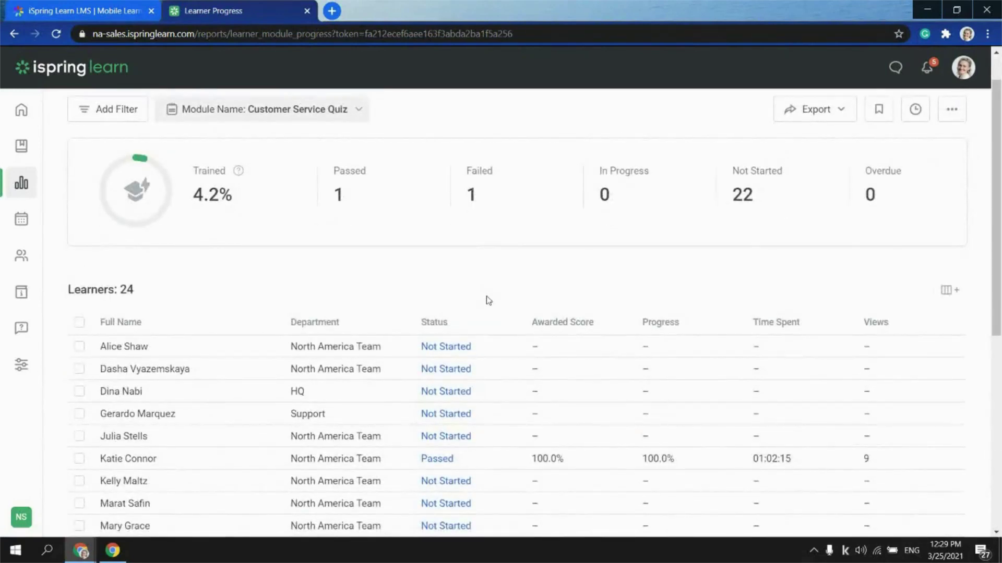
scroll(212, 338, down, 1)
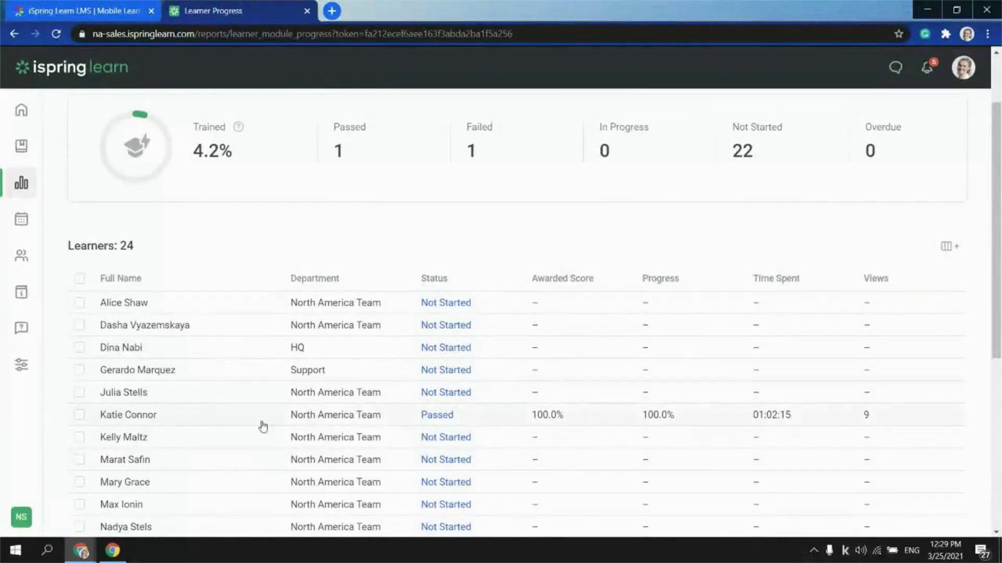
click(440, 417)
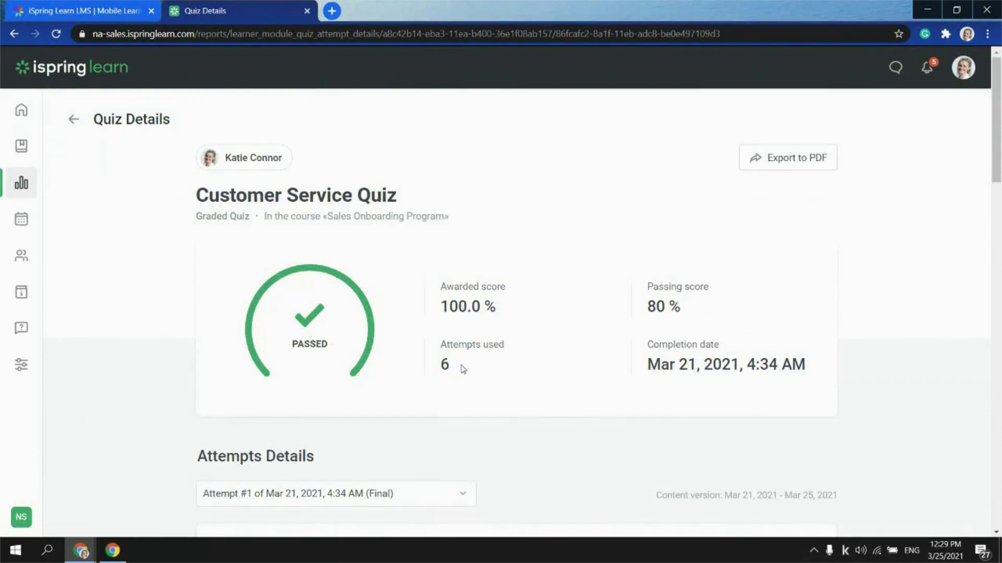
scroll(747, 318, down, 4)
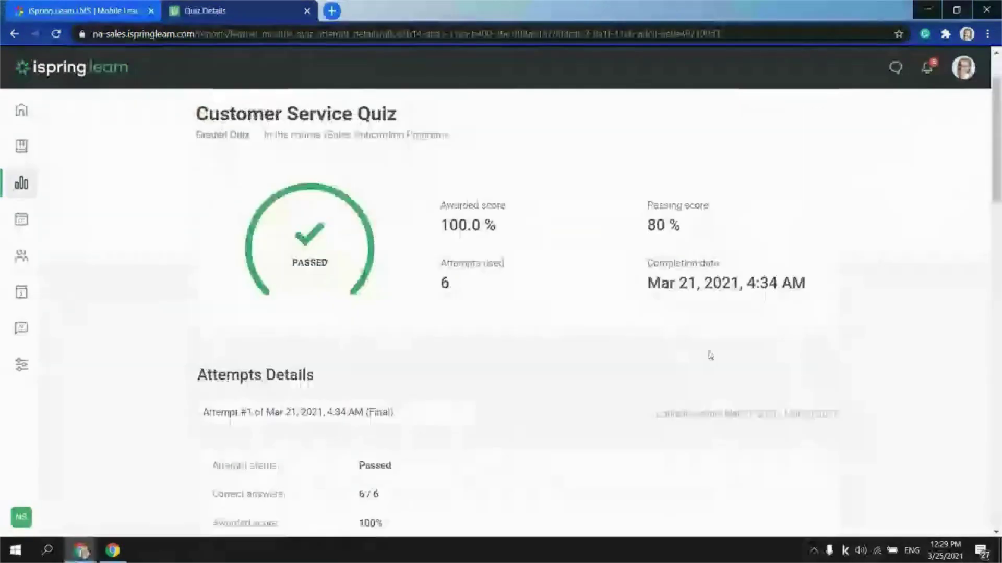
scroll(527, 298, down, 2)
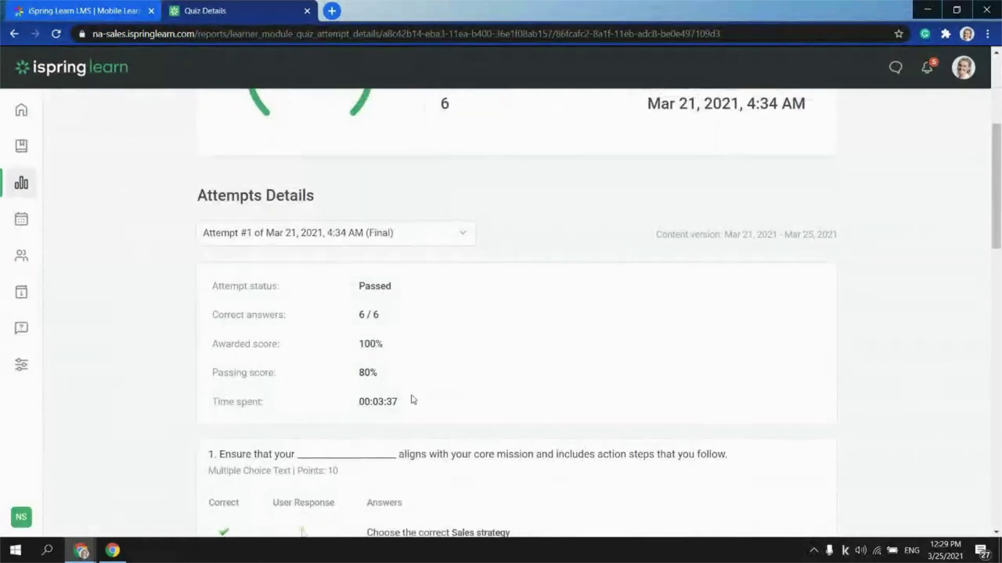
drag(407, 405, 347, 404)
scroll(417, 339, down, 4)
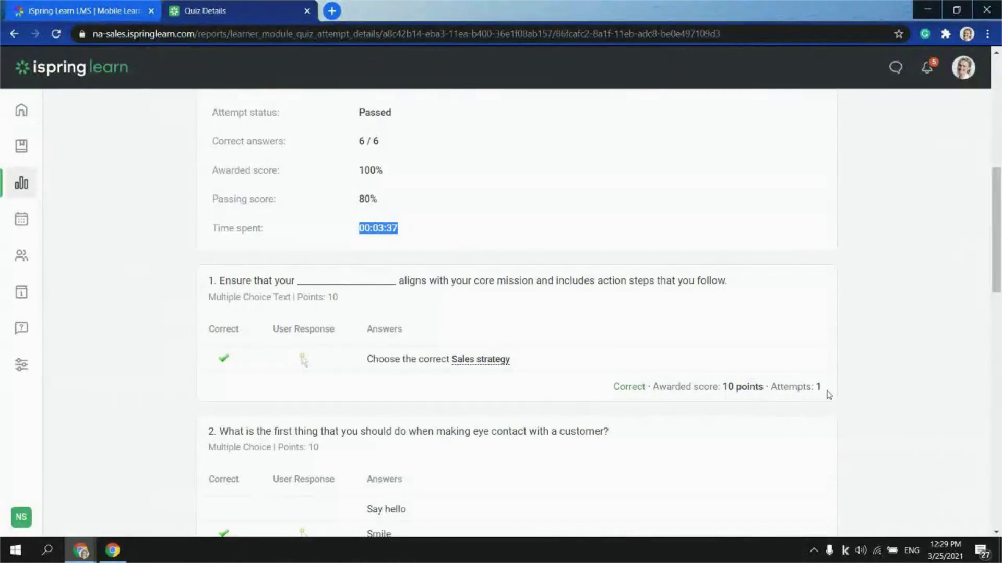
scroll(412, 284, down, 15)
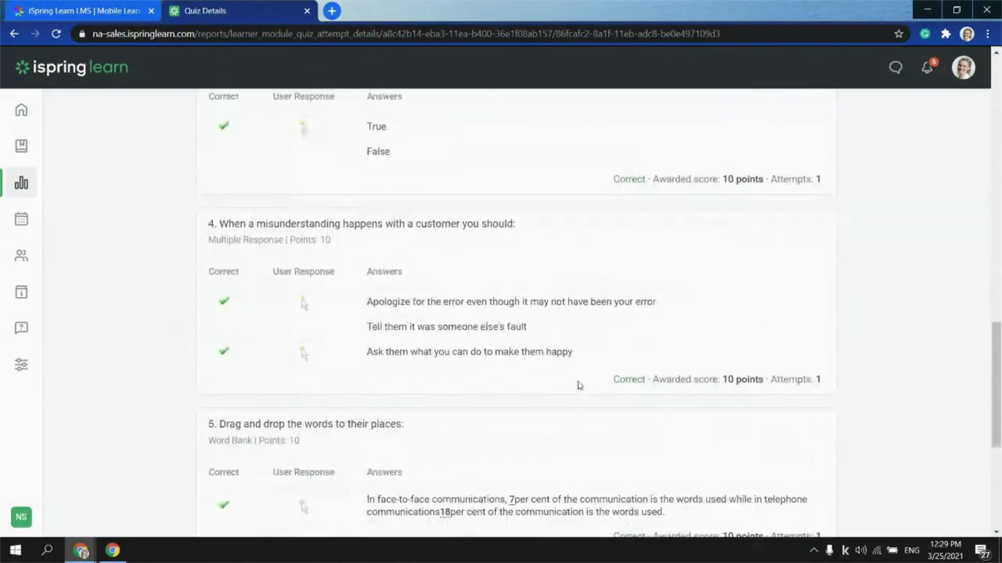
scroll(581, 386, down, 6)
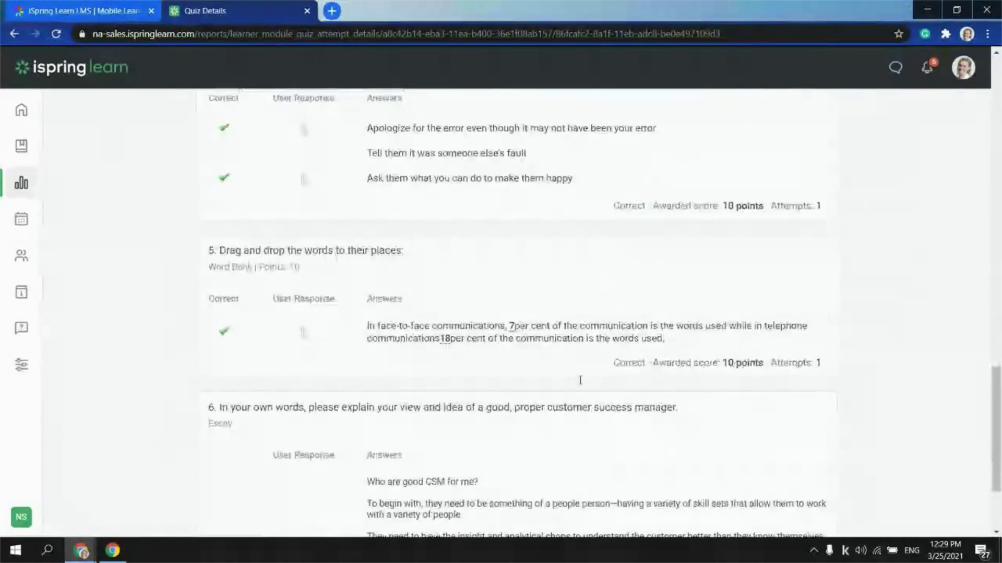
scroll(580, 381, up, 20)
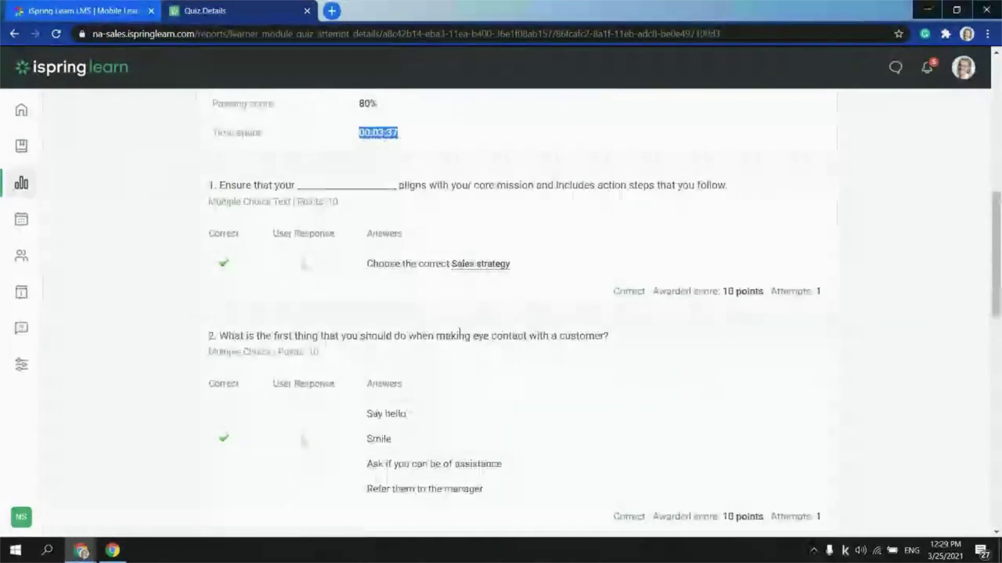
scroll(177, 130, up, 1)
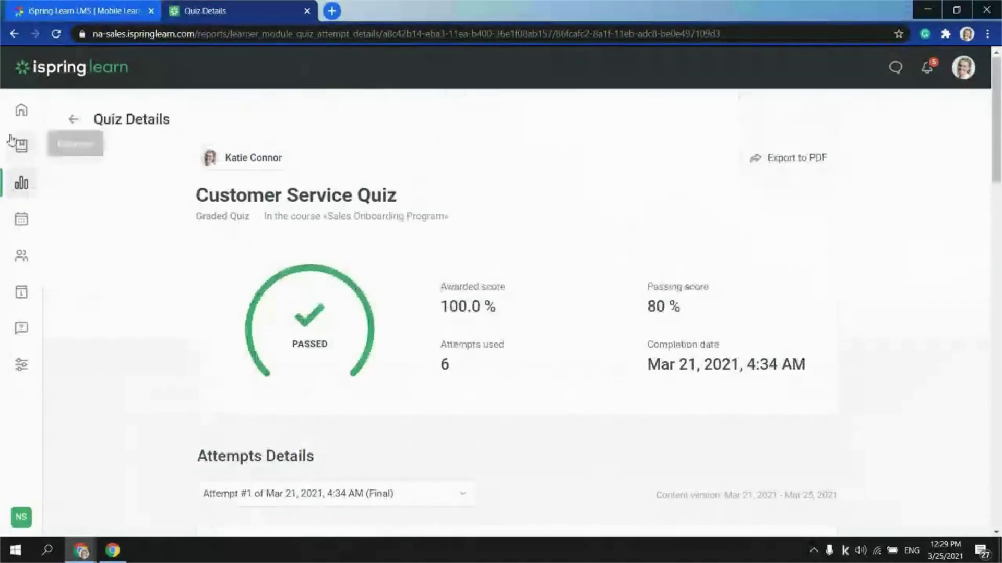
Return to the Reports overview from the left sidebar
click(21, 182)
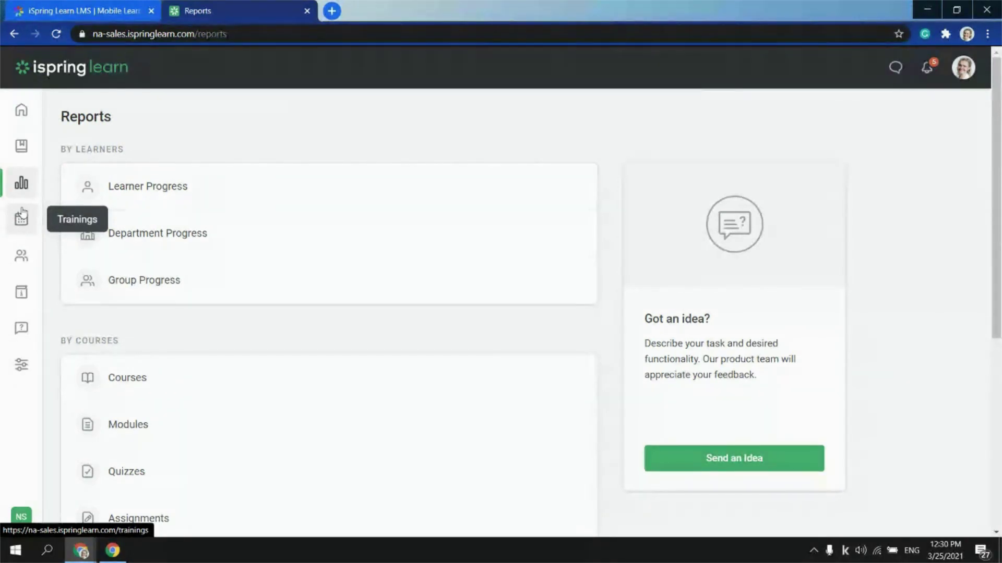
Open the Trainings calendar and look over the March 2021 sessions
click(21, 218)
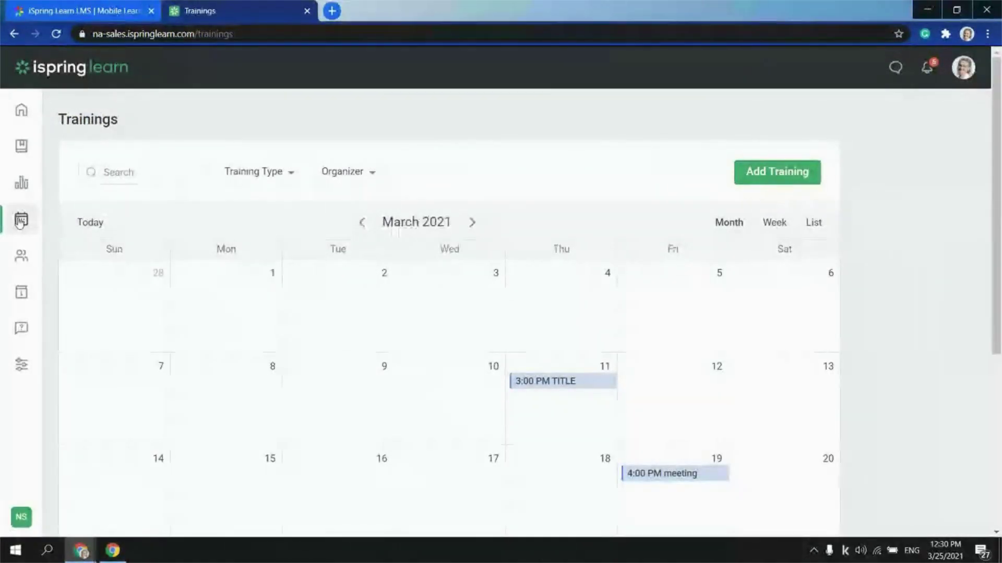
scroll(324, 369, down, 4)
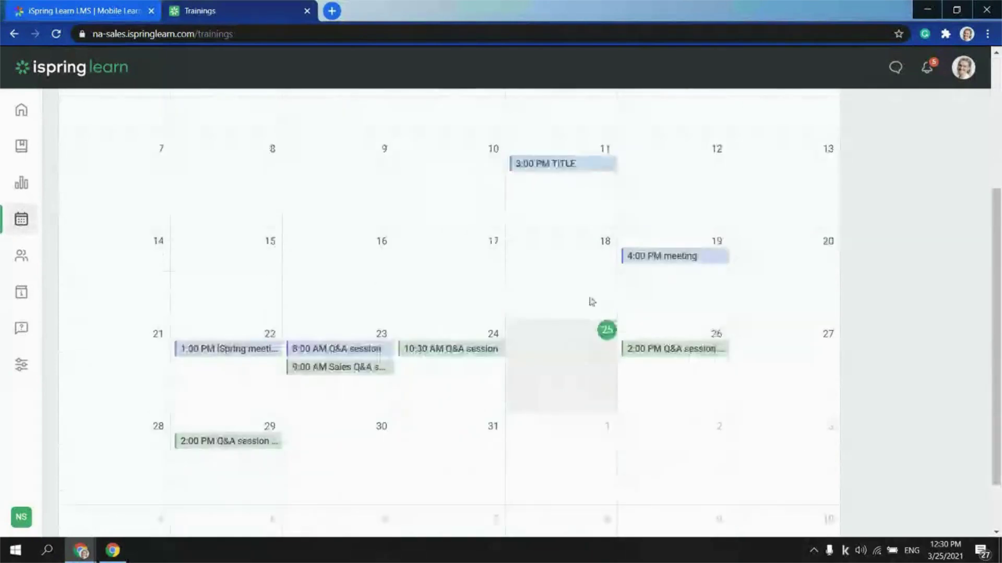
scroll(596, 226, up, 4)
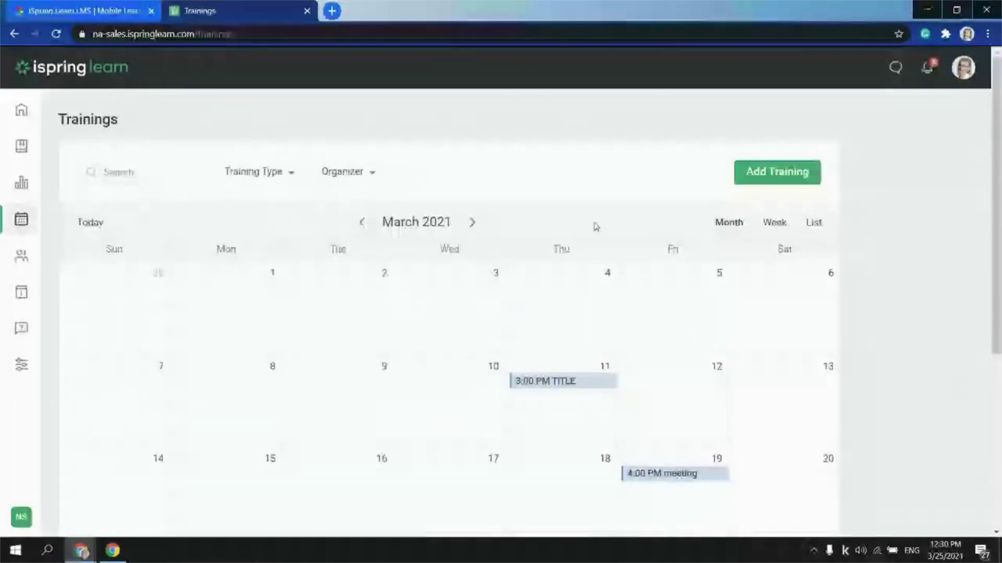
Start a new training named 'Q&A session' and keep Meeting as its type
click(766, 170)
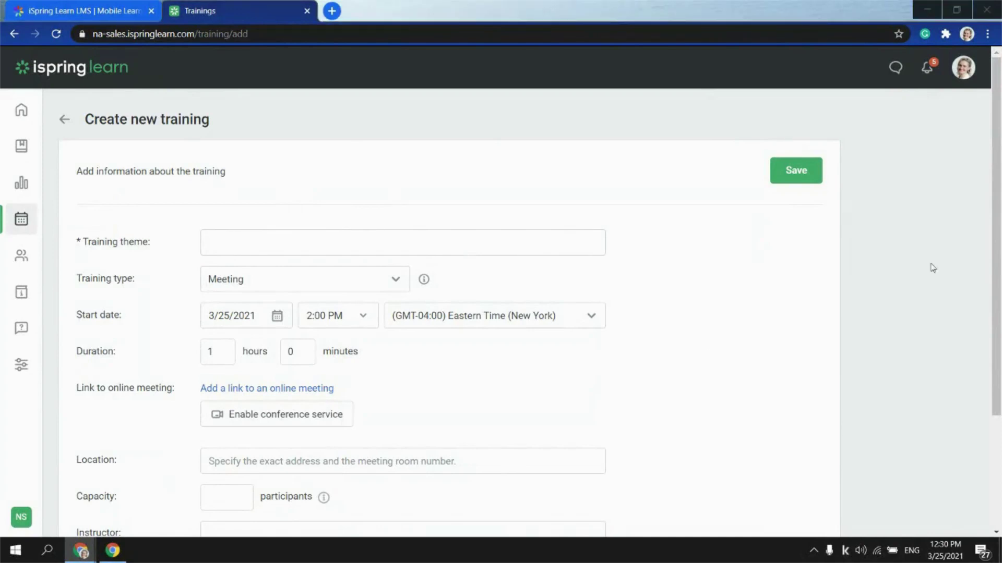
click(238, 248)
text(Q&A session)
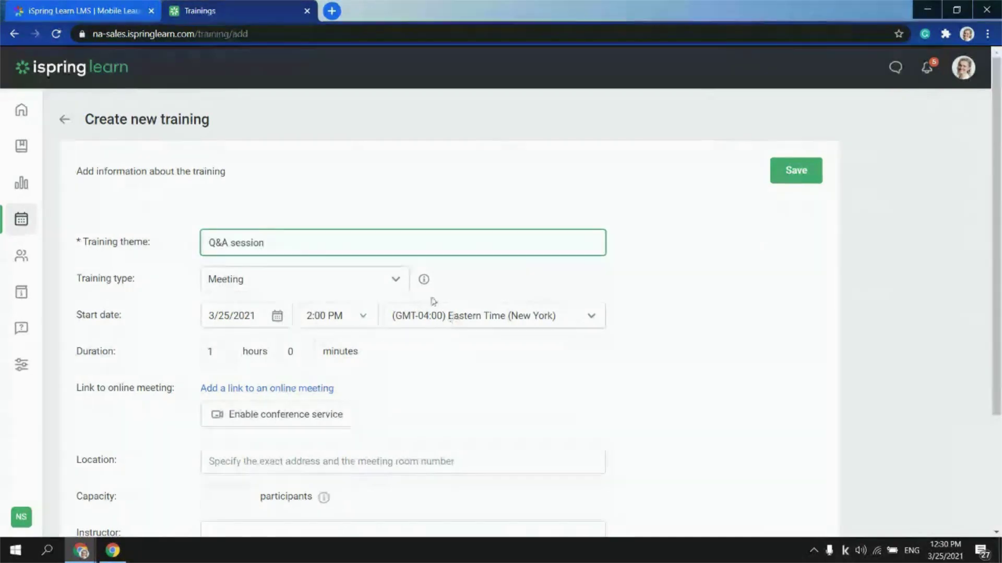
click(399, 280)
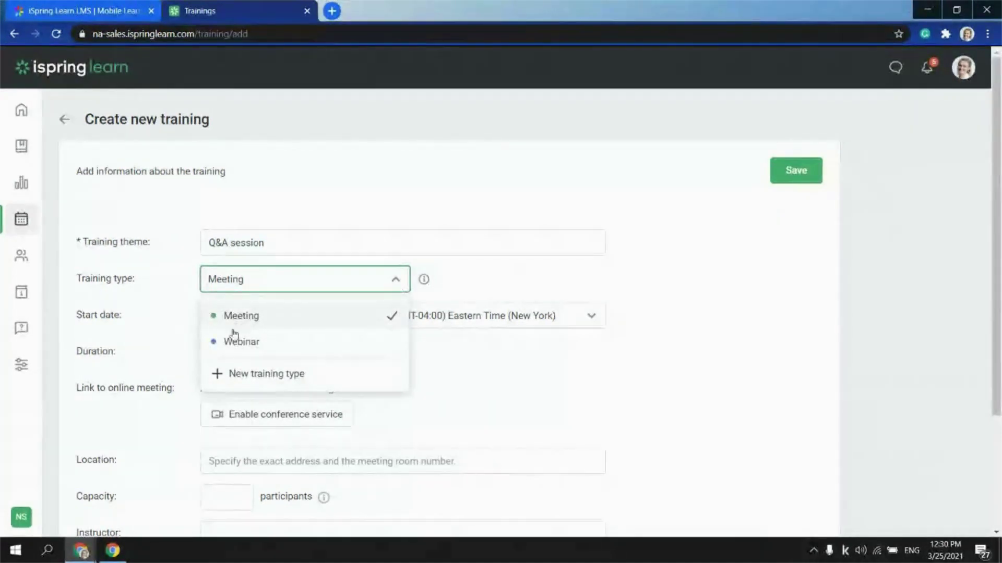
click(233, 330)
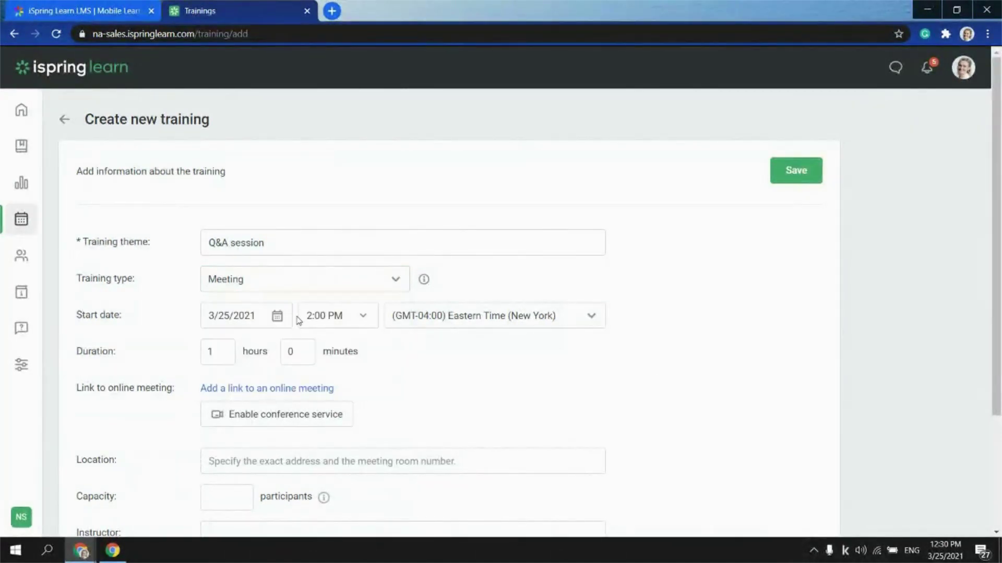
Set the location to iSpring and capacity to 10, and enter the instructor's name
scroll(219, 349, down, 3)
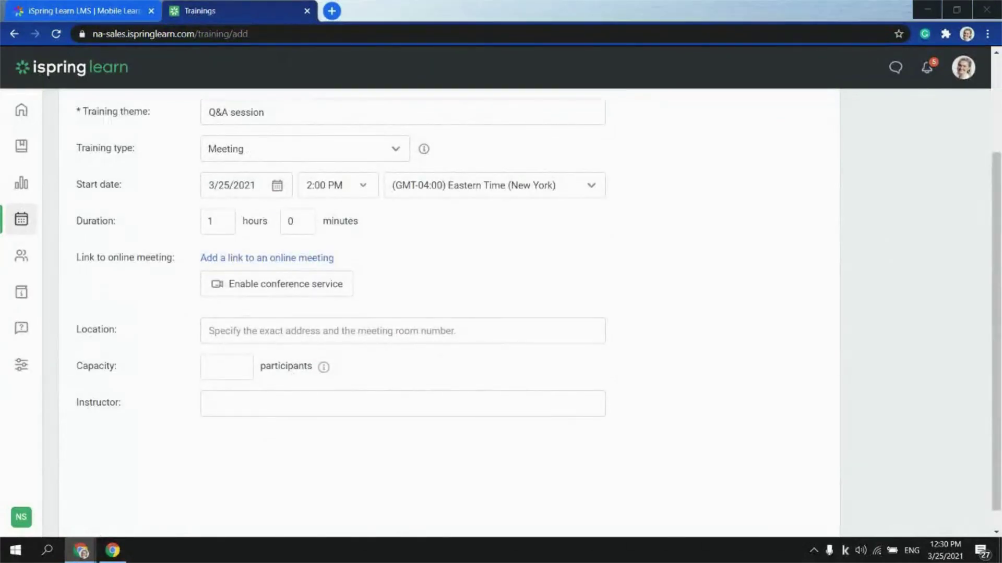
click(253, 326)
text(iSpring)
click(225, 364)
text(10)
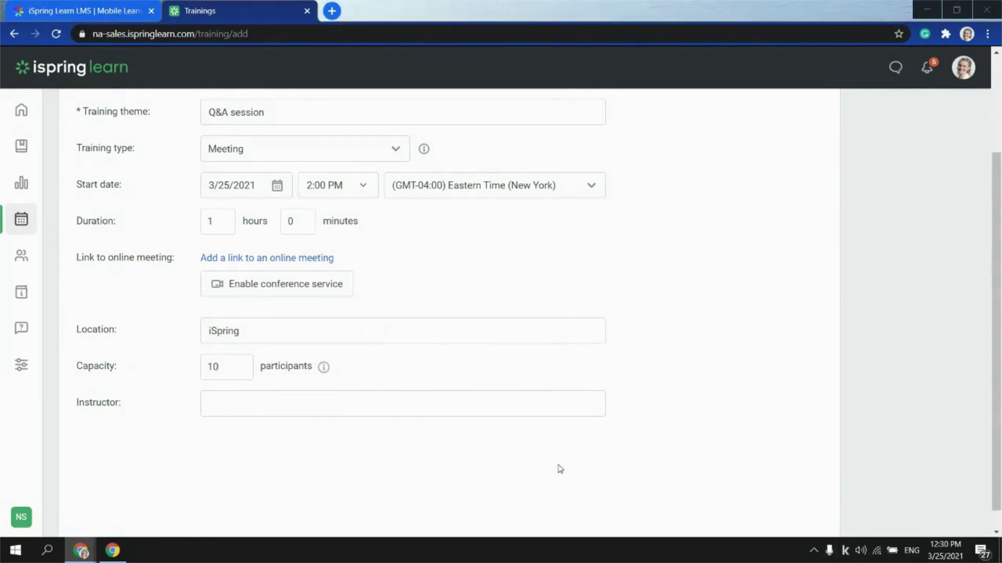
click(361, 396)
scroll(361, 396, up, 3)
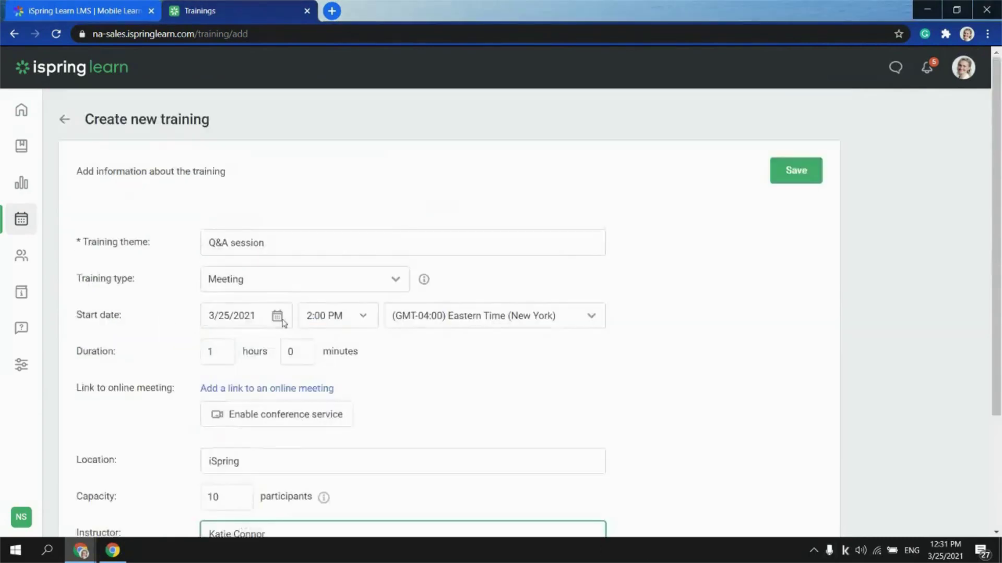
Save the Q&A session training and review its General settings down to the thumbnail and cover image
click(800, 171)
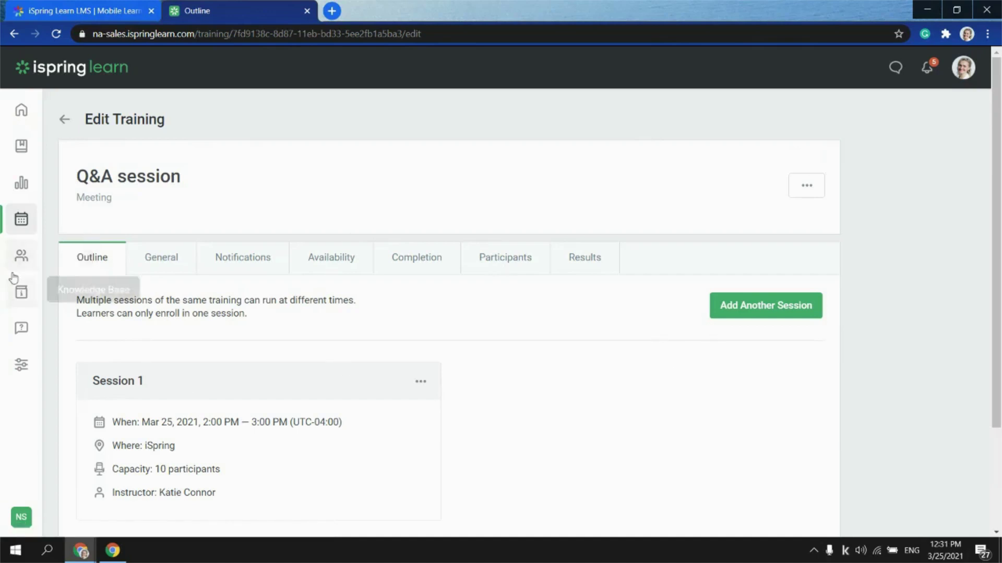
scroll(246, 317, down, 3)
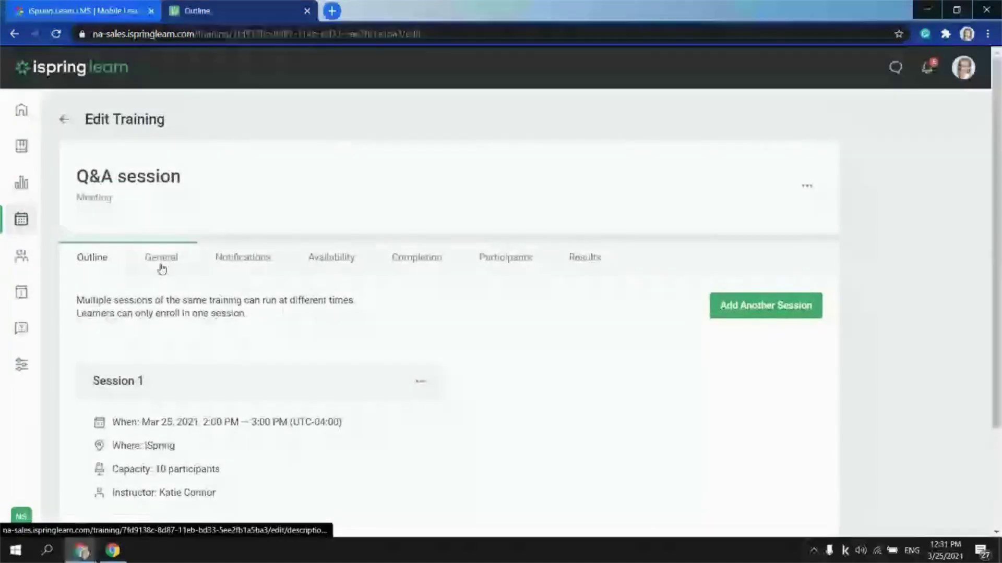
click(162, 268)
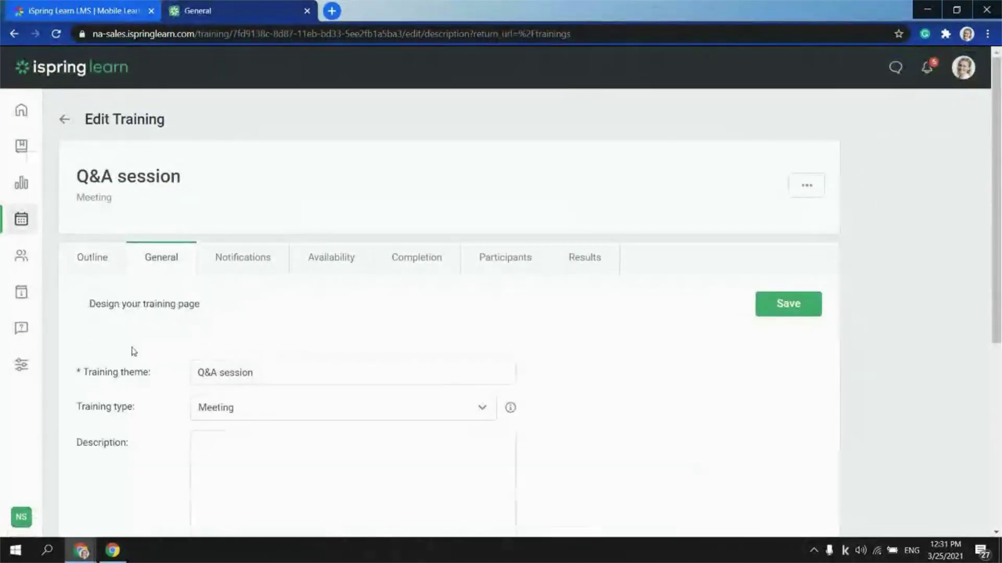
scroll(329, 427, down, 2)
scroll(211, 379, down, 4)
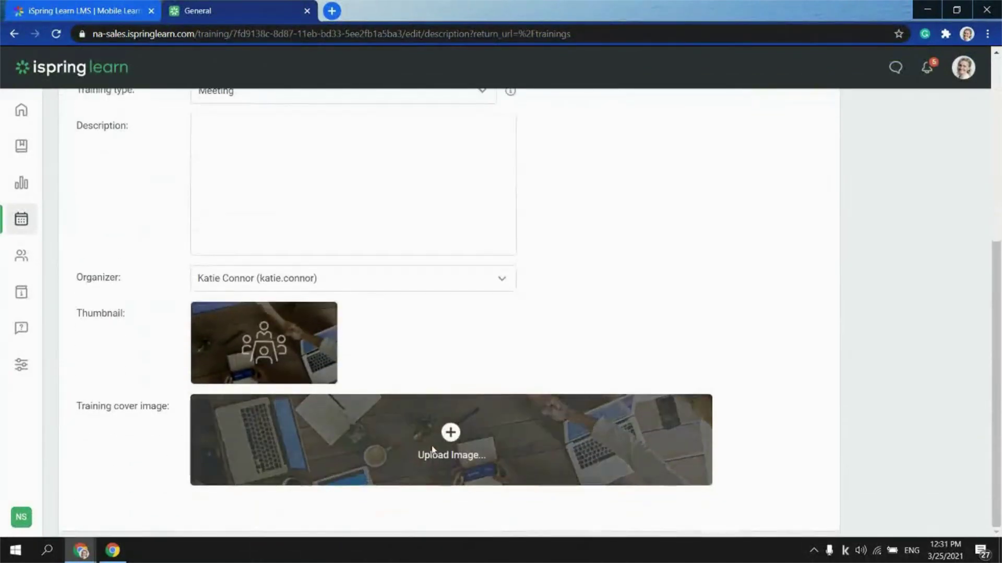
scroll(642, 378, up, 4)
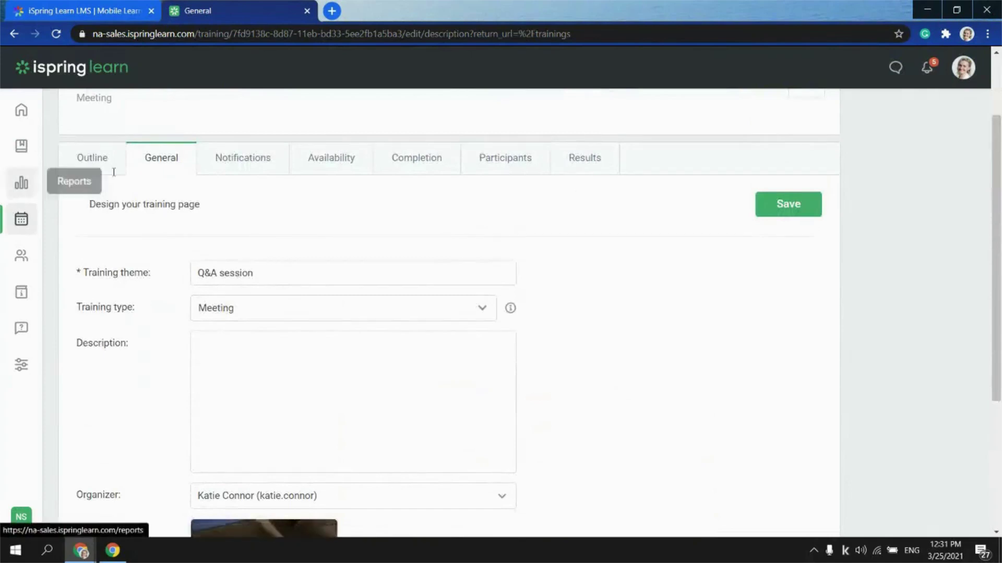
In the training's notification settings, add a second and a third attendee reminder
click(232, 157)
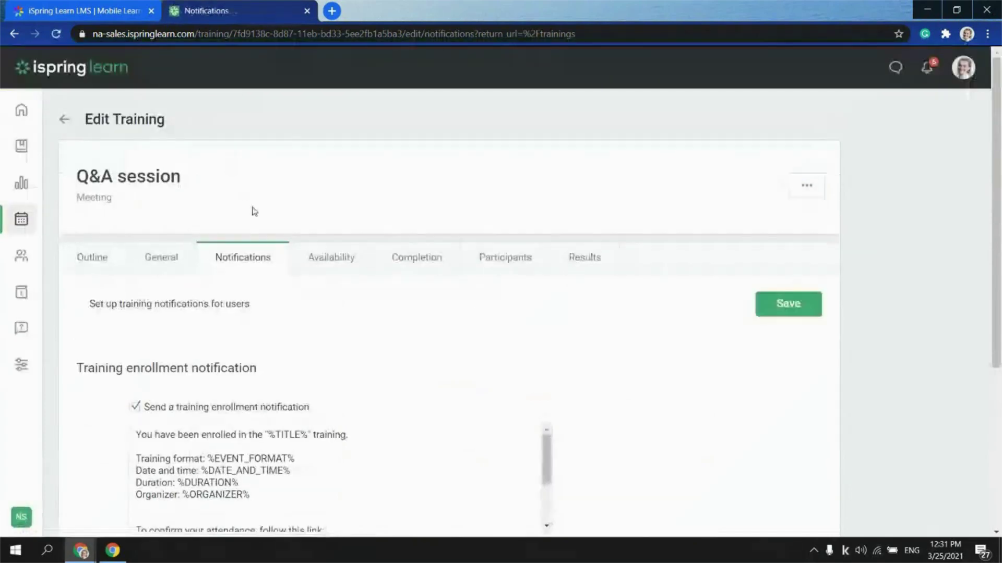
scroll(282, 252, down, 2)
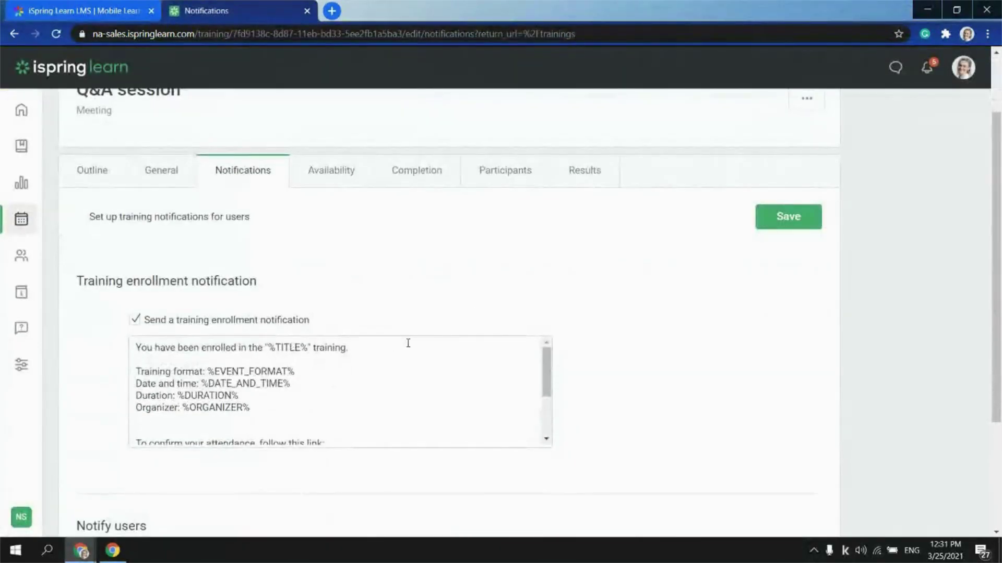
scroll(280, 354, down, 3)
scroll(559, 436, down, 1)
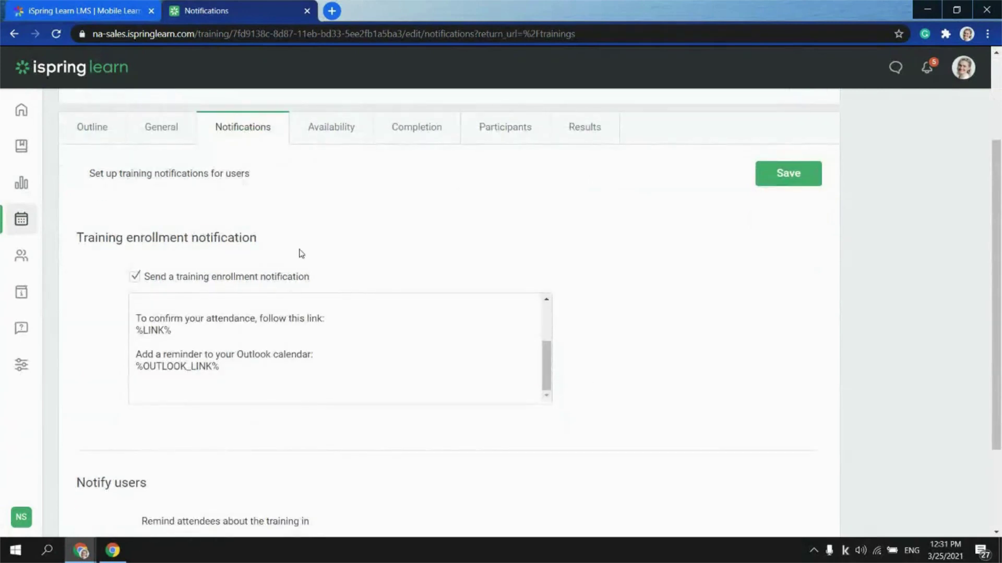
scroll(21, 234, down, 2)
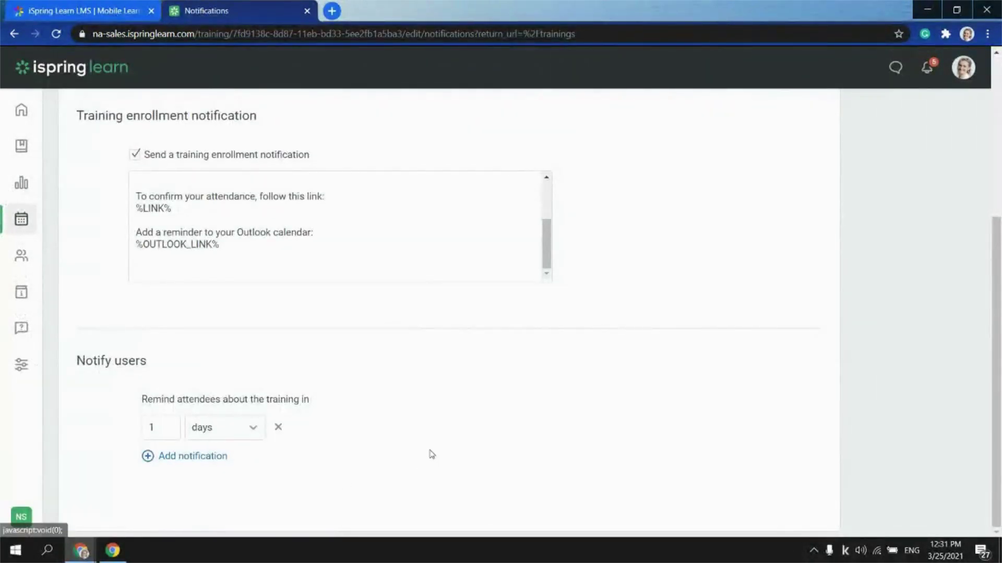
click(157, 457)
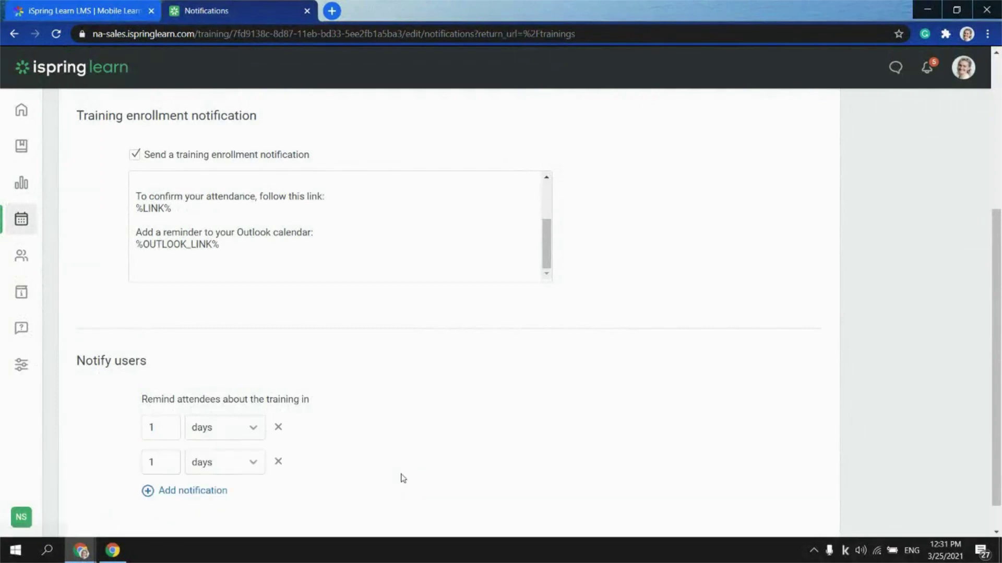
click(174, 491)
scroll(402, 480, down, 1)
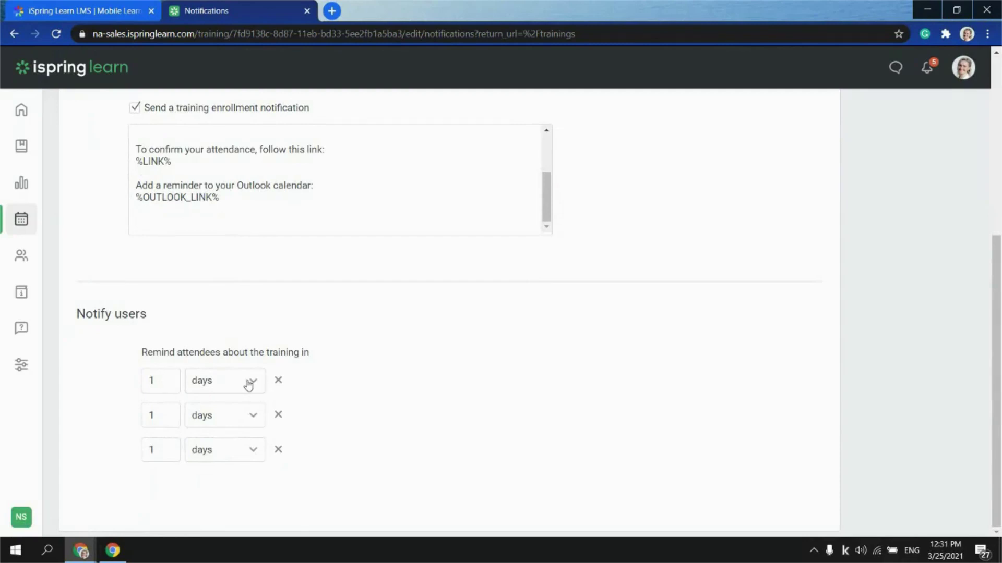
Set the second reminder to hours and the third to 15 minutes, then save
click(235, 417)
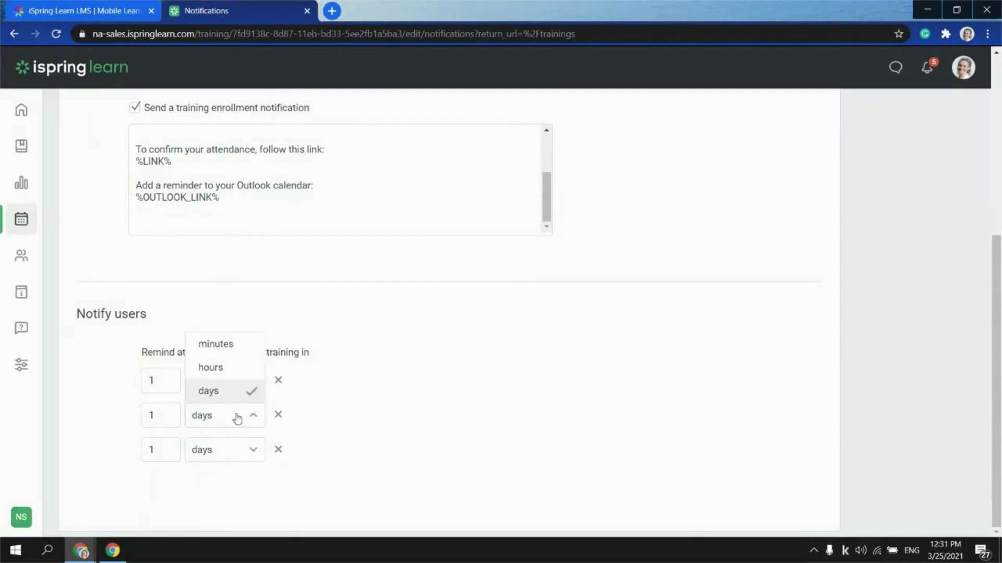
click(228, 374)
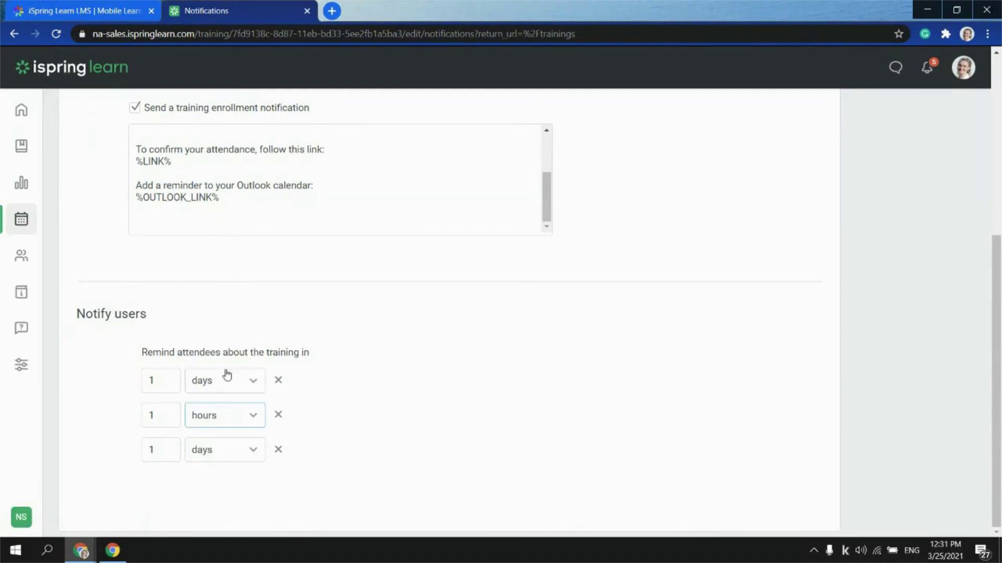
double_click(157, 448)
click(158, 449)
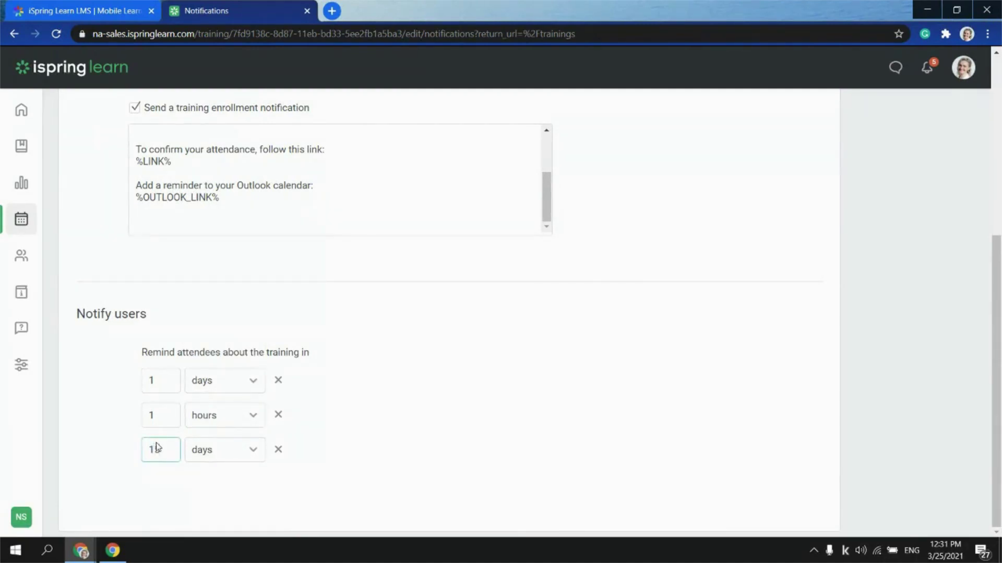
text(5)
click(243, 453)
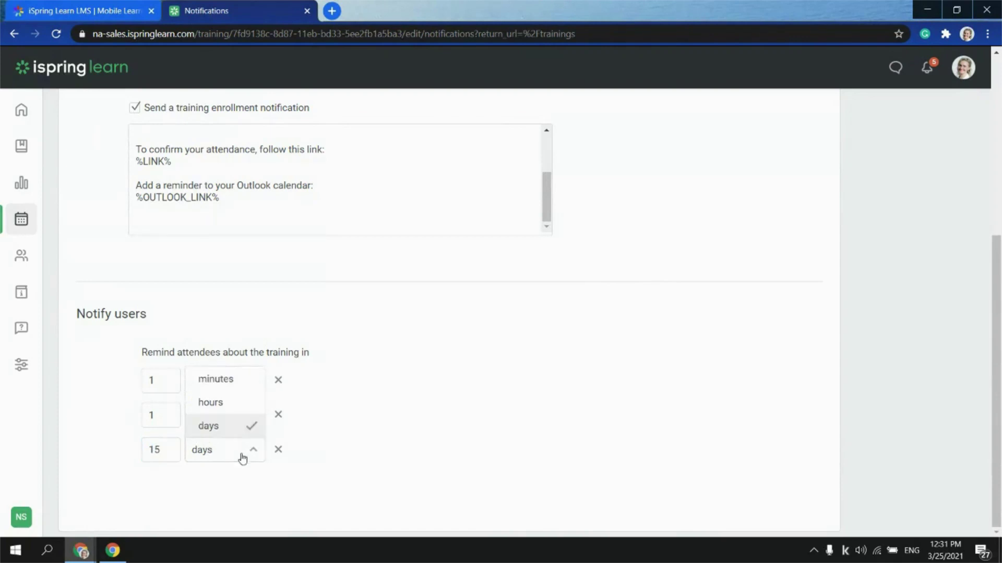
click(218, 383)
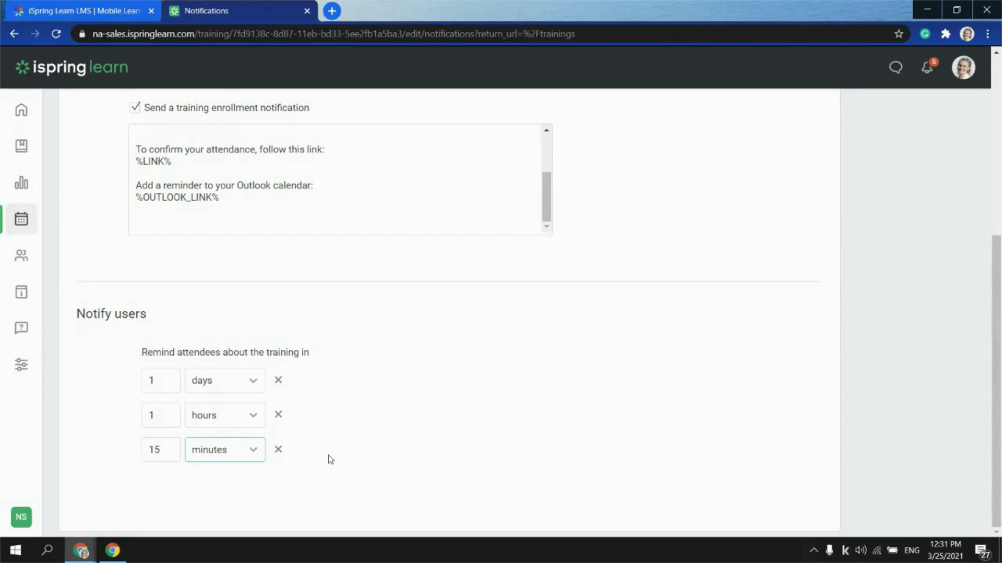
scroll(331, 459, up, 4)
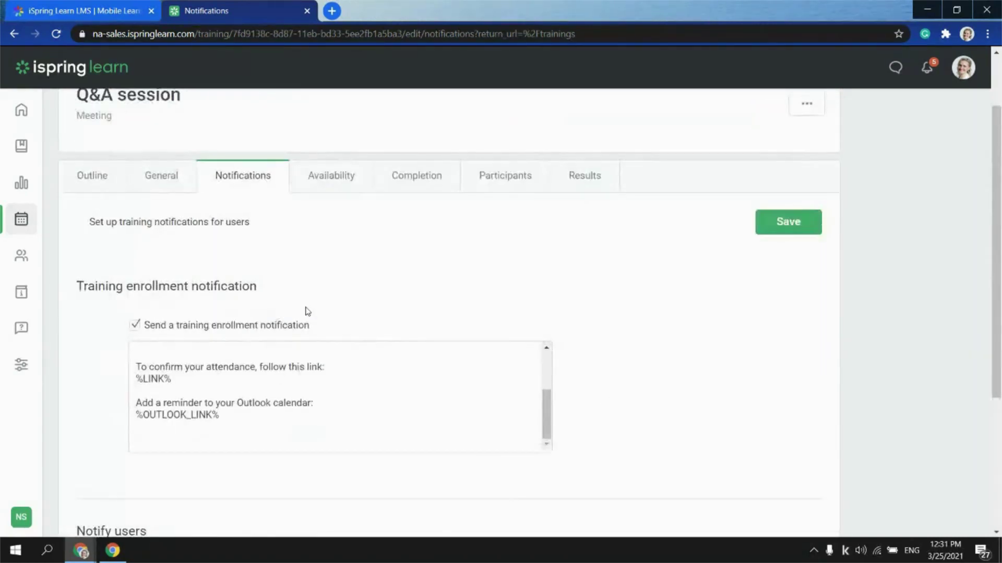
click(801, 225)
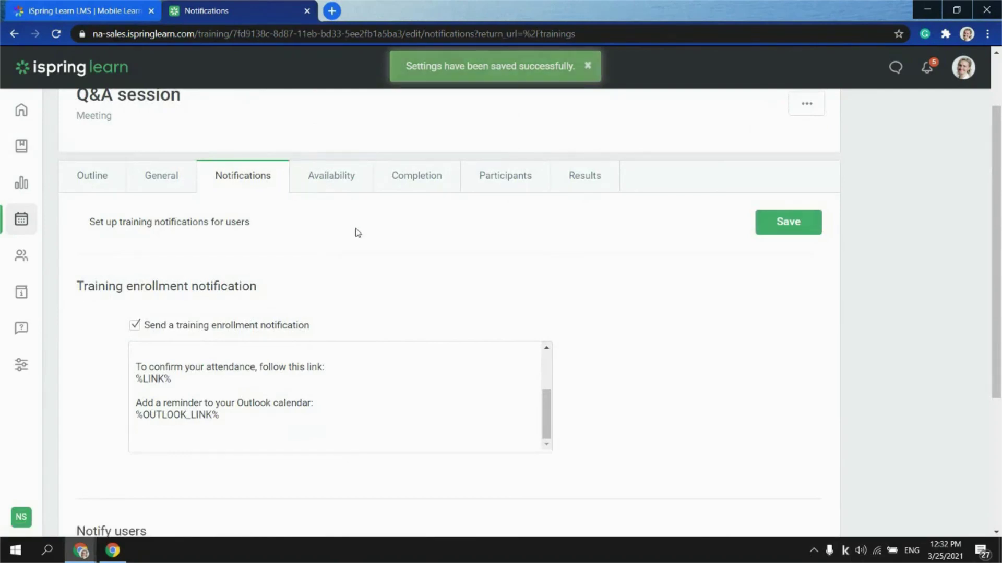
Review the Availability settings, then the Completion settings showing 10 points for attendance
click(321, 186)
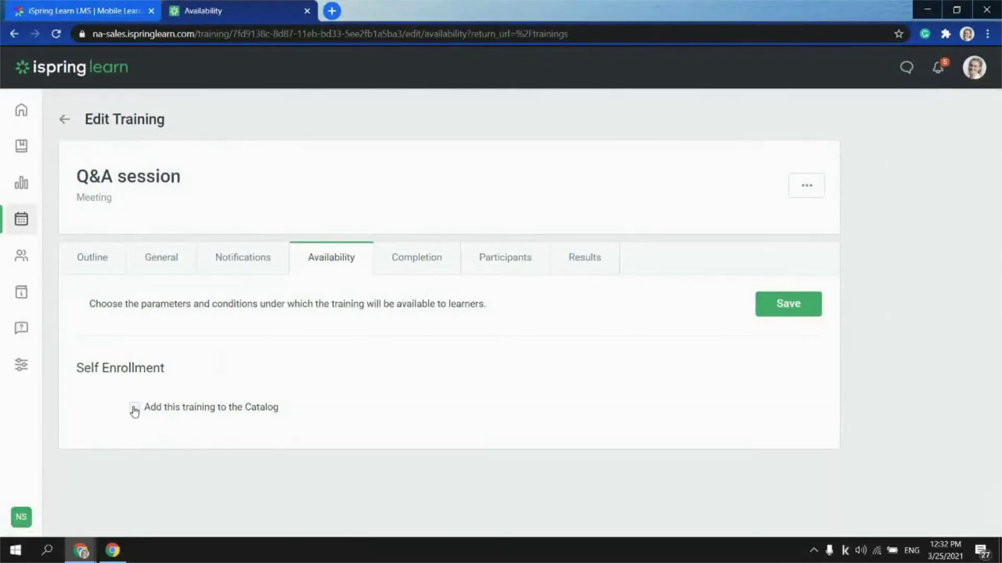
click(420, 264)
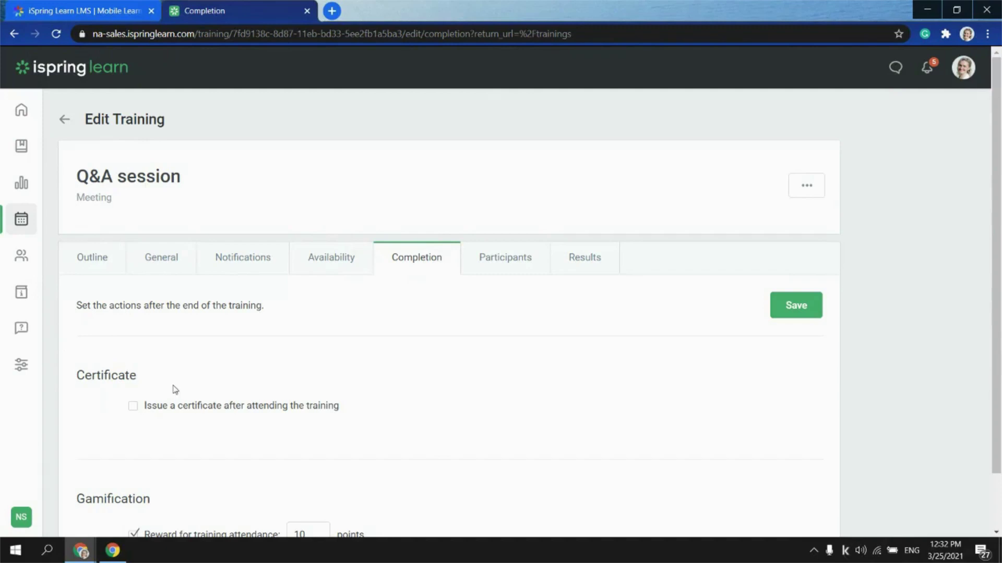
scroll(175, 390, down, 2)
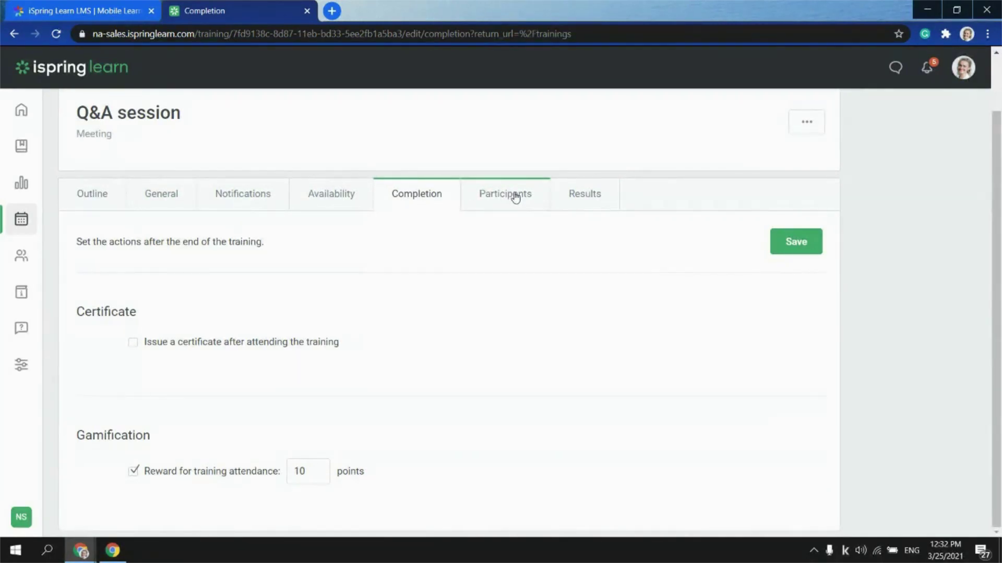
On the Participants tab, try searching for a user by name in the Enroll dialog, then clear it
click(515, 196)
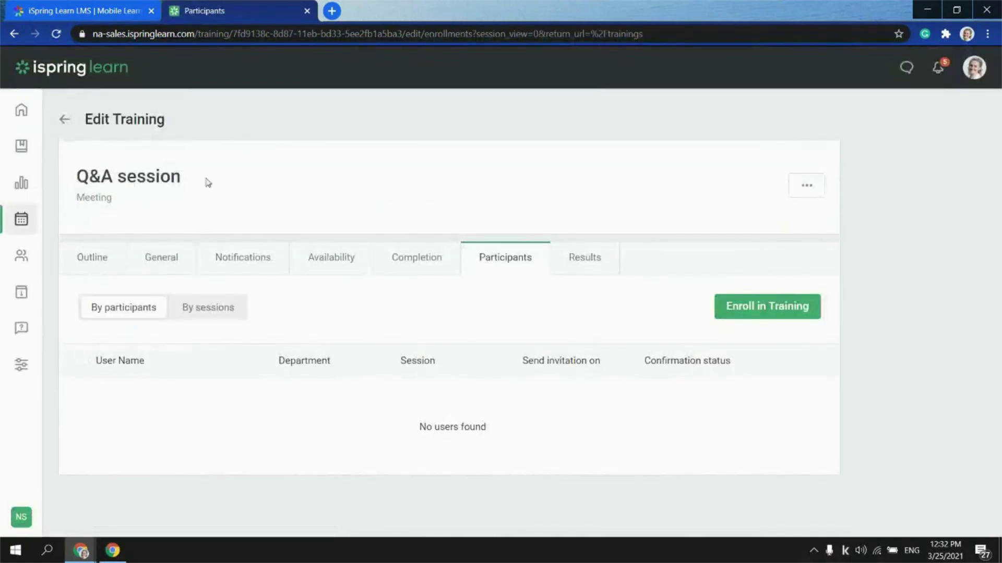
click(754, 313)
click(413, 204)
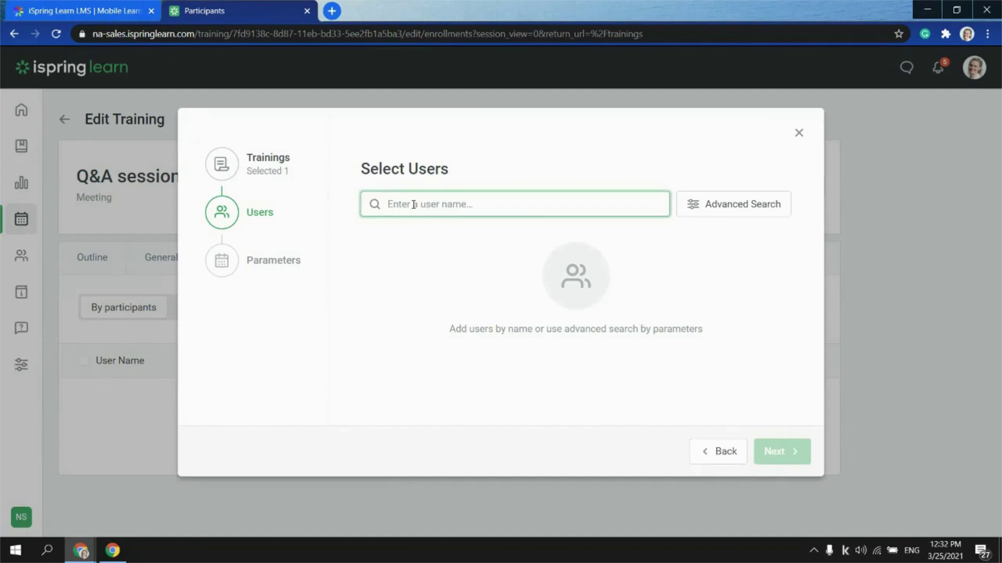
text(Katie)
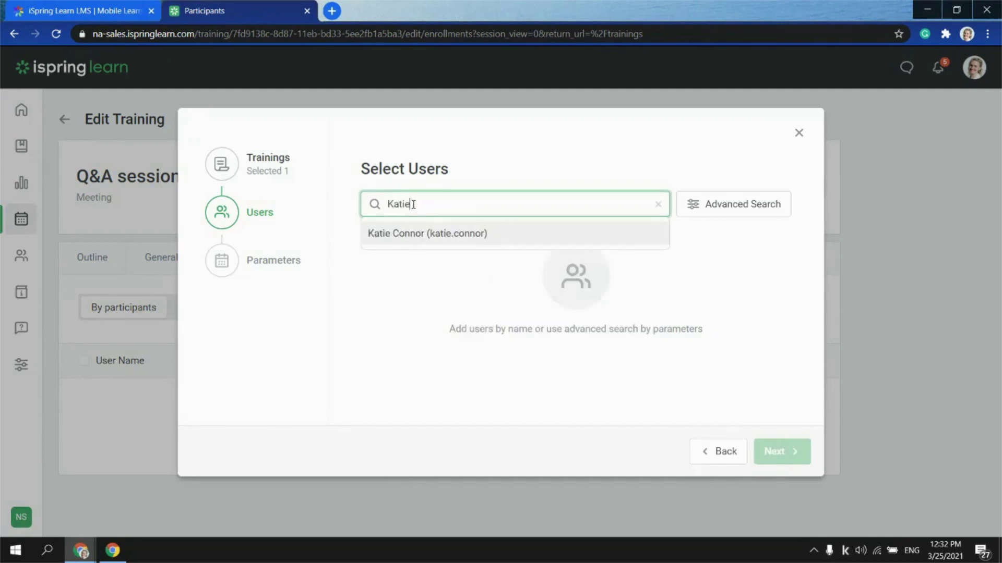
click(598, 279)
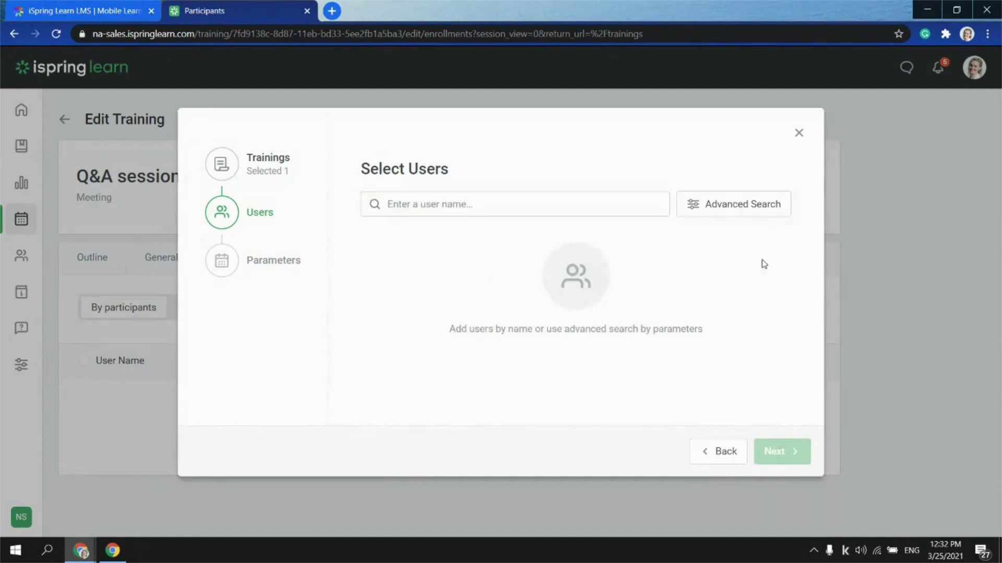
Browse the Advanced Search department and group filters, then close the dialog without enrolling anyone
click(750, 216)
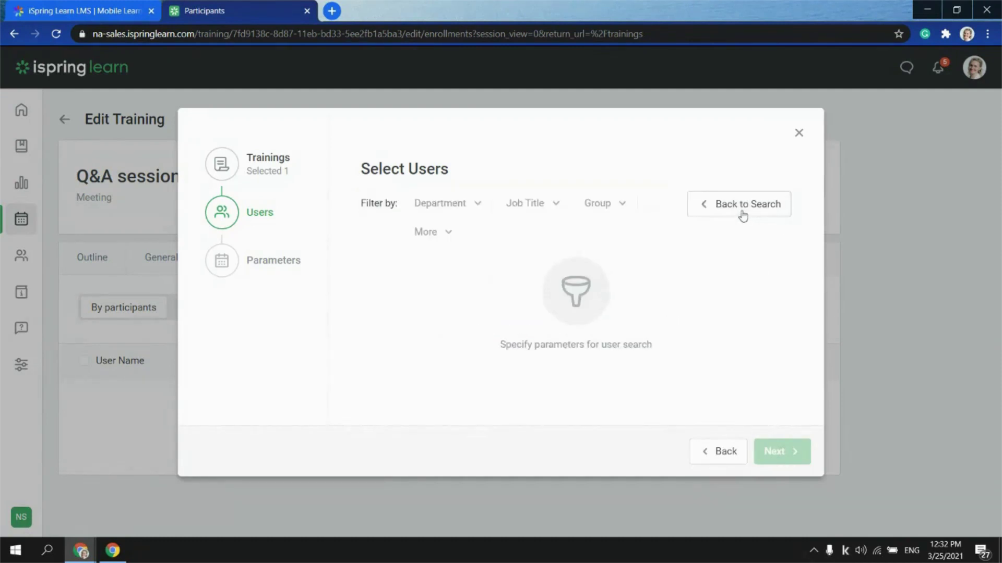
click(478, 208)
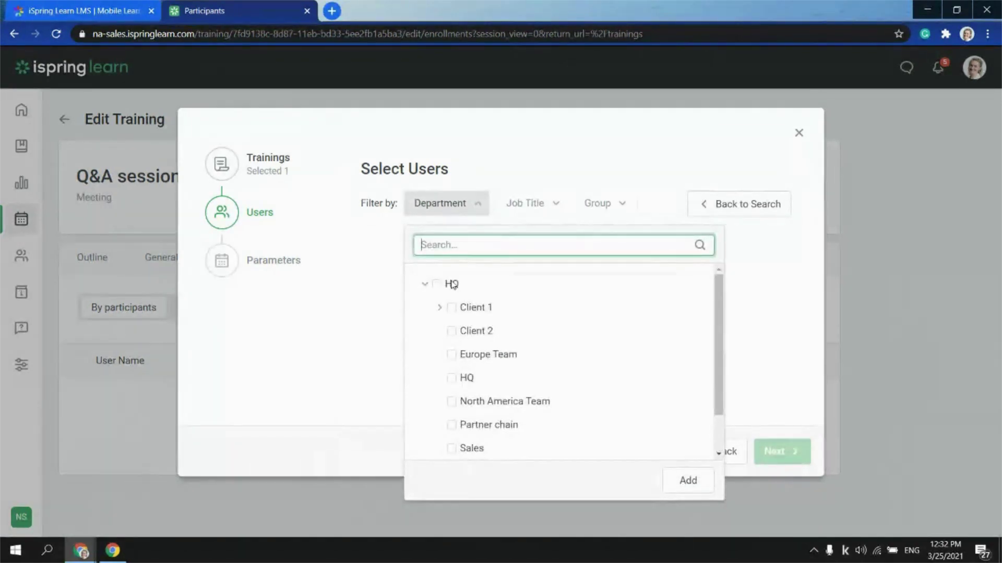
click(533, 141)
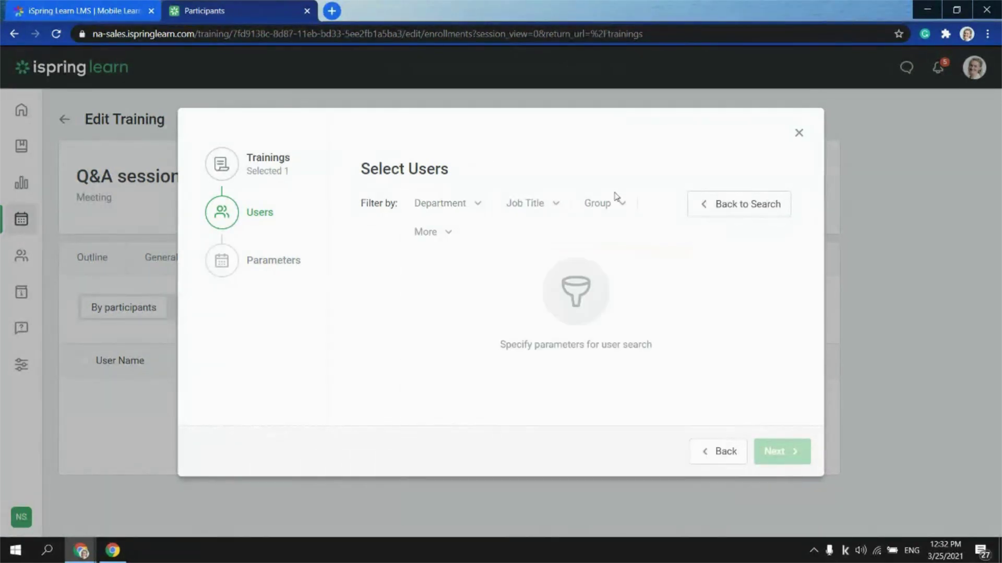
click(623, 209)
click(453, 287)
click(799, 133)
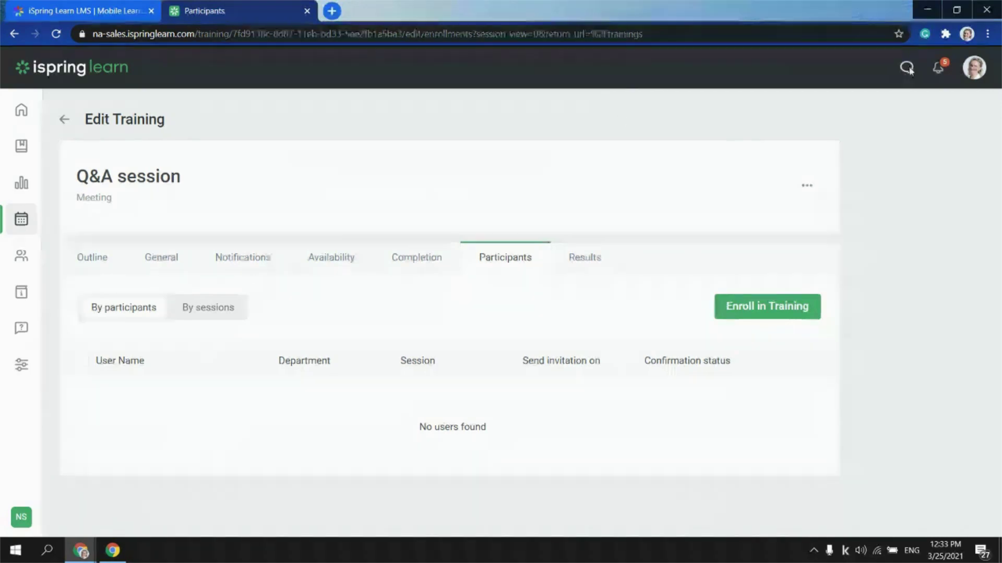
click(907, 68)
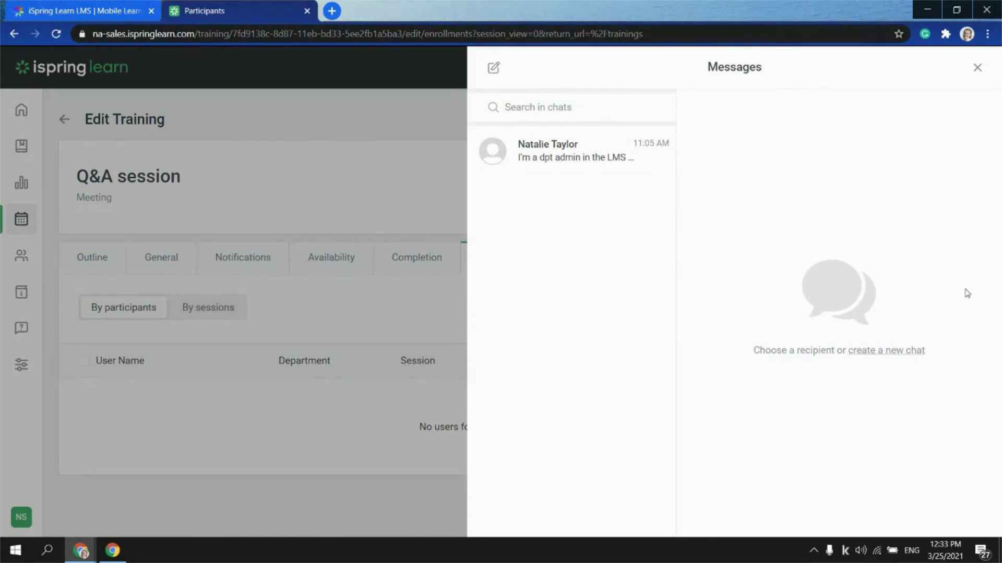
click(978, 65)
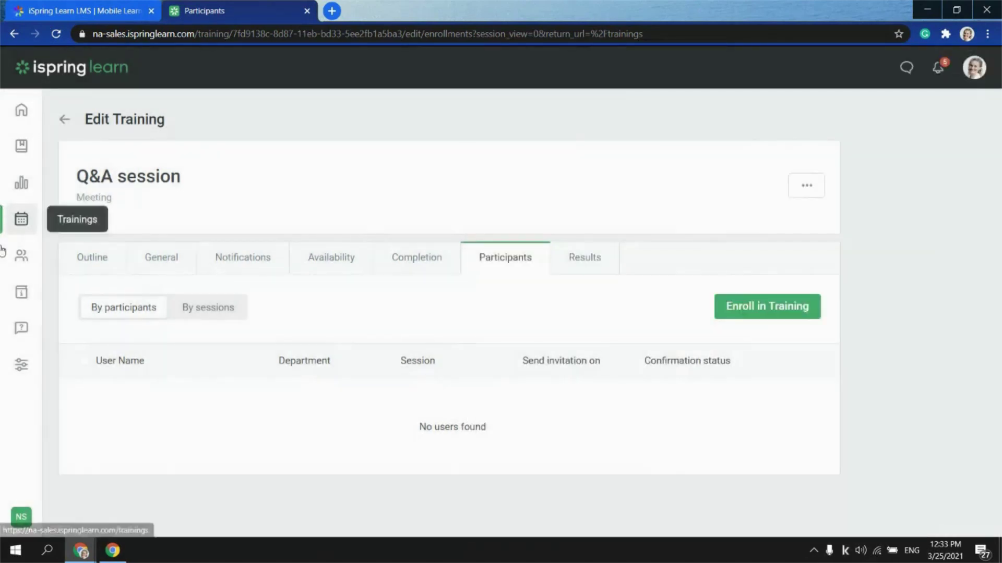
Go to the Knowledge Base and preview its Upload and Link add options without choosing one
click(24, 294)
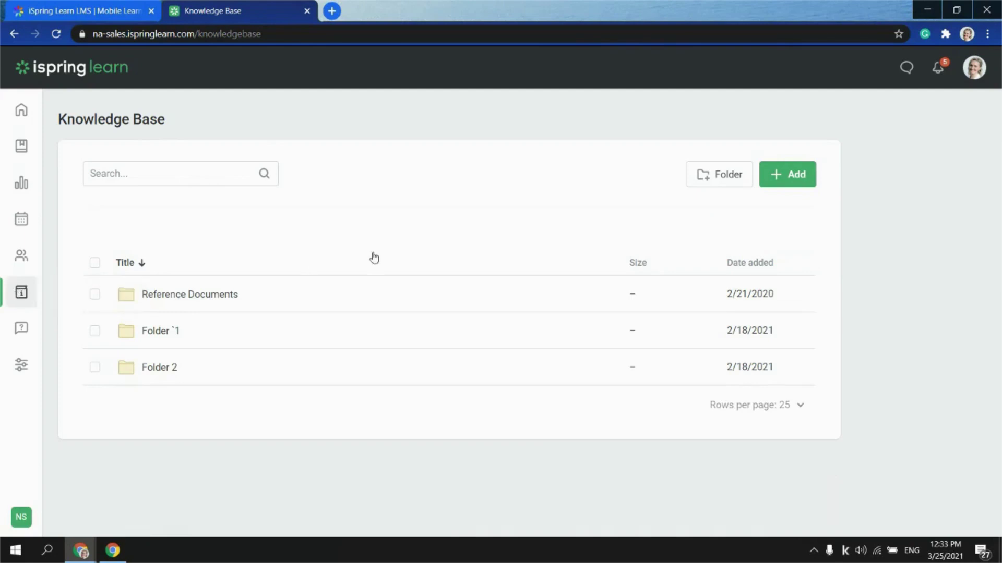
click(774, 176)
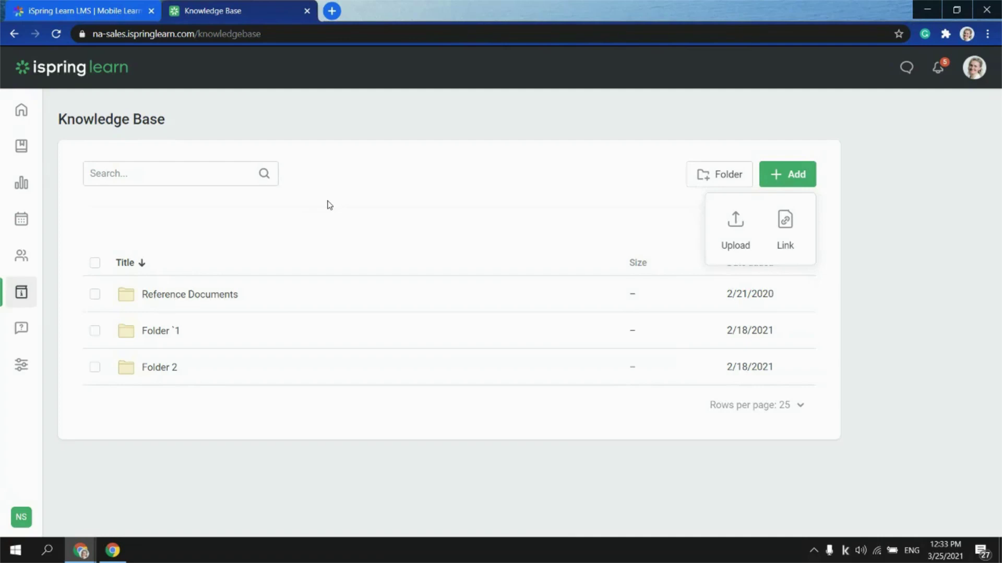
click(298, 213)
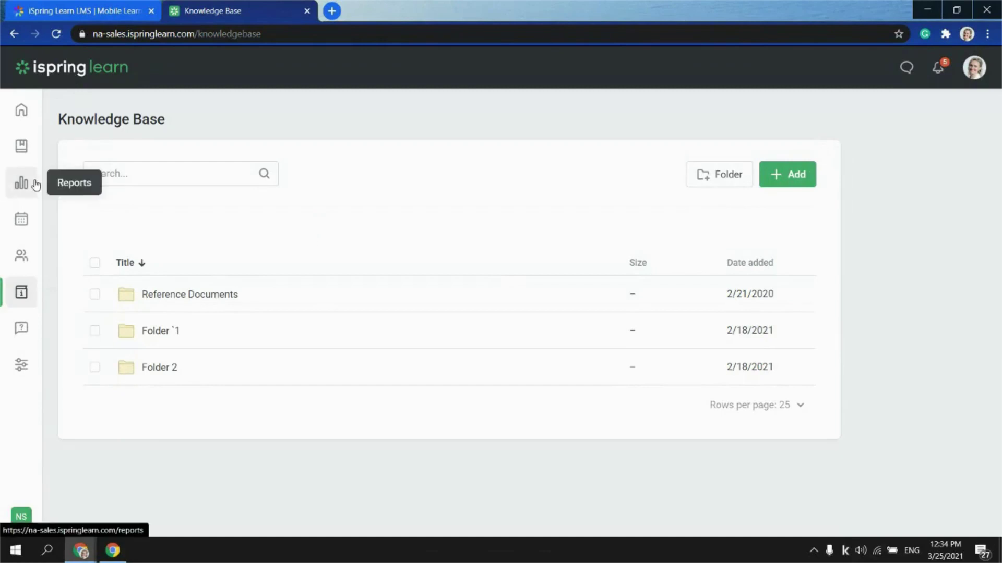
Open the Sales Onboarding Program course from the Courses folder in the content list
click(23, 147)
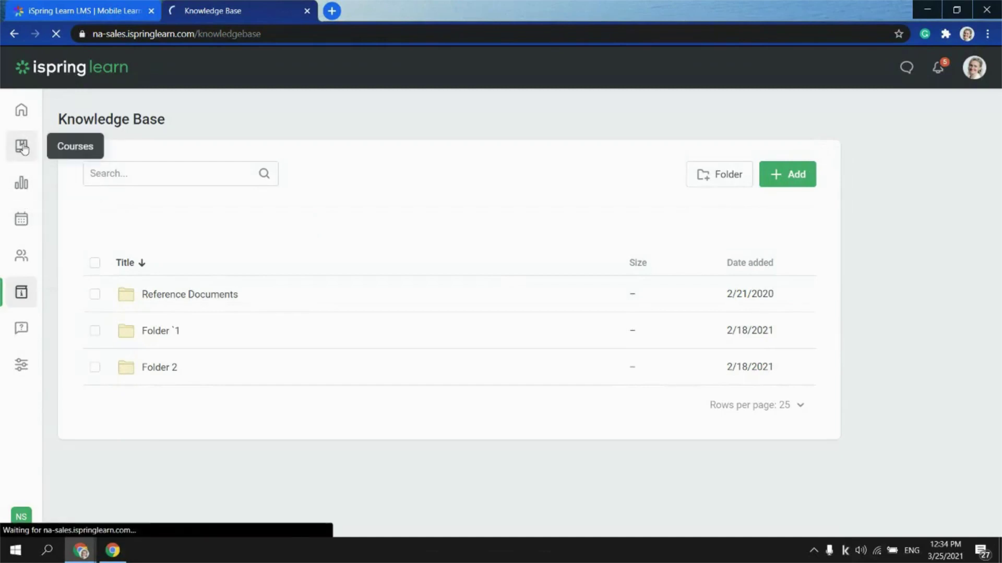
click(138, 286)
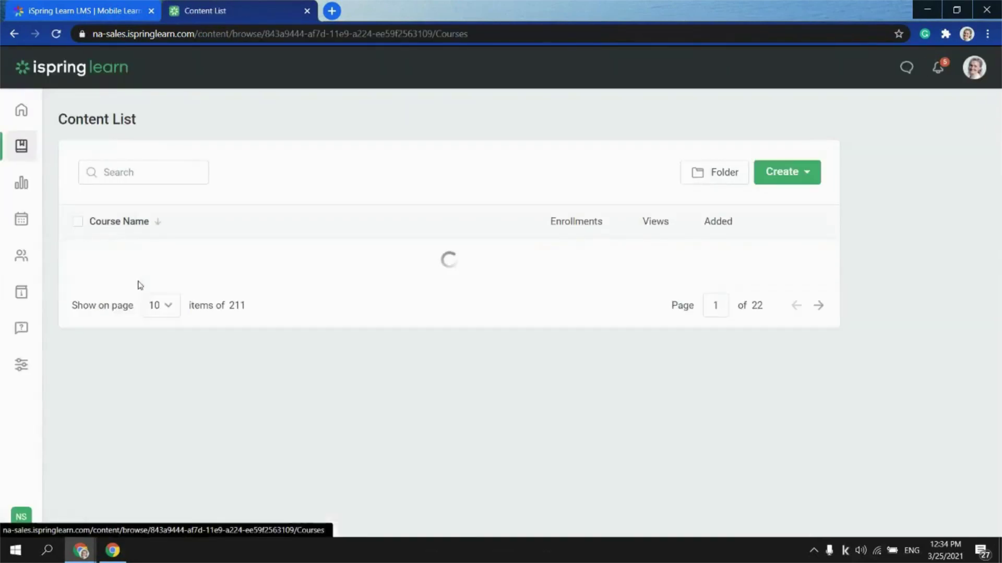
click(138, 410)
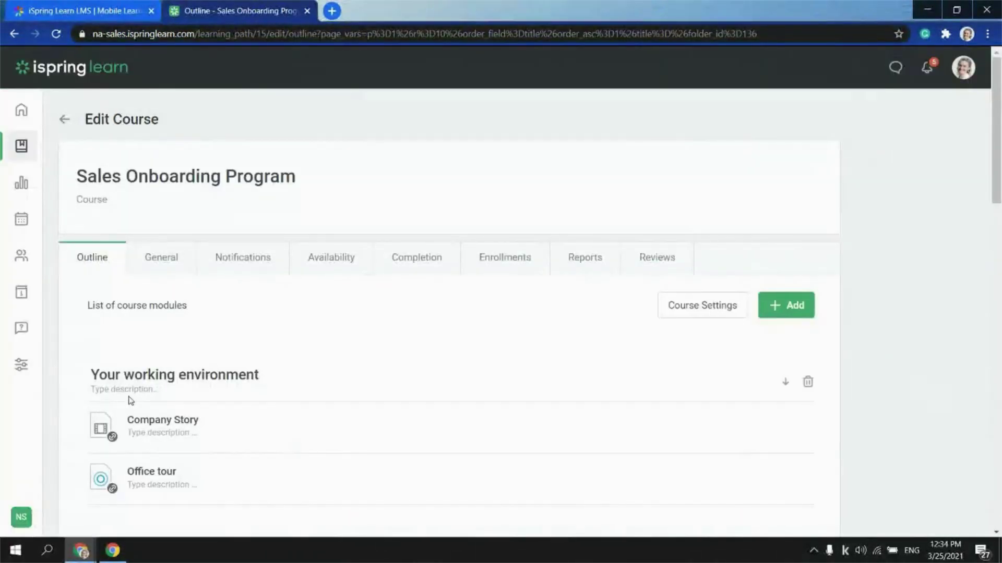
scroll(104, 429, down, 2)
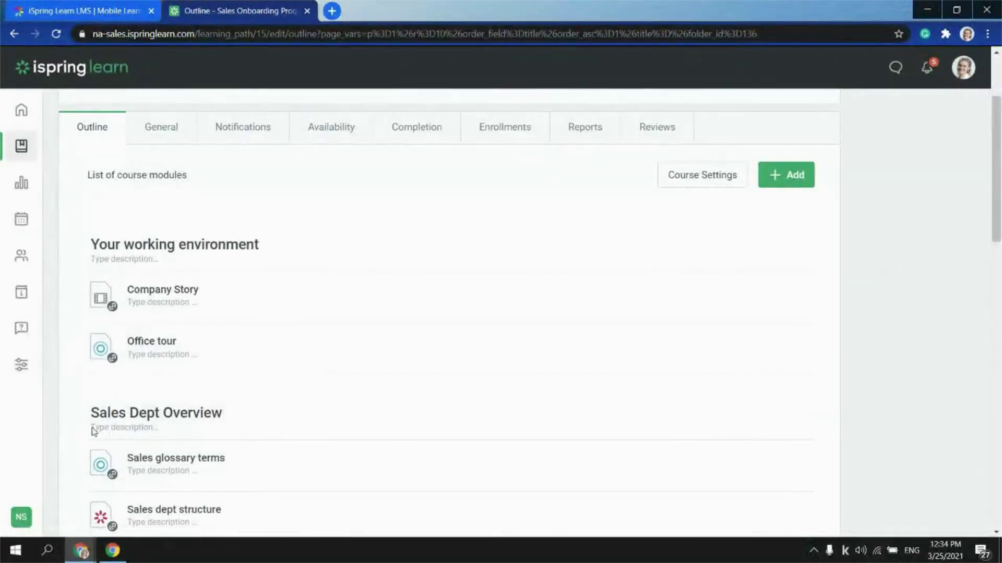
scroll(271, 271, up, 2)
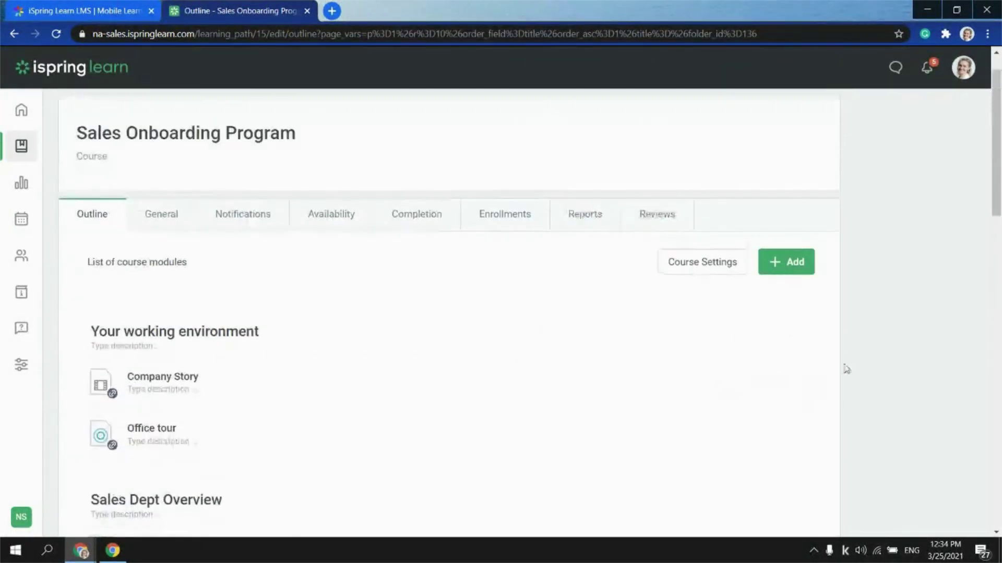
Add existing content and move Fire Safety into the Selected Modules
click(776, 267)
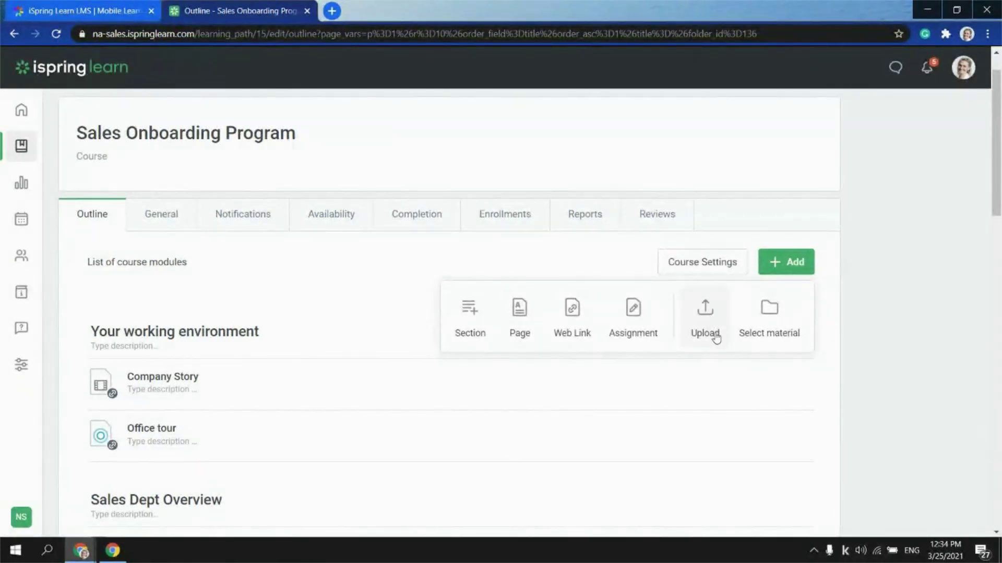
click(772, 319)
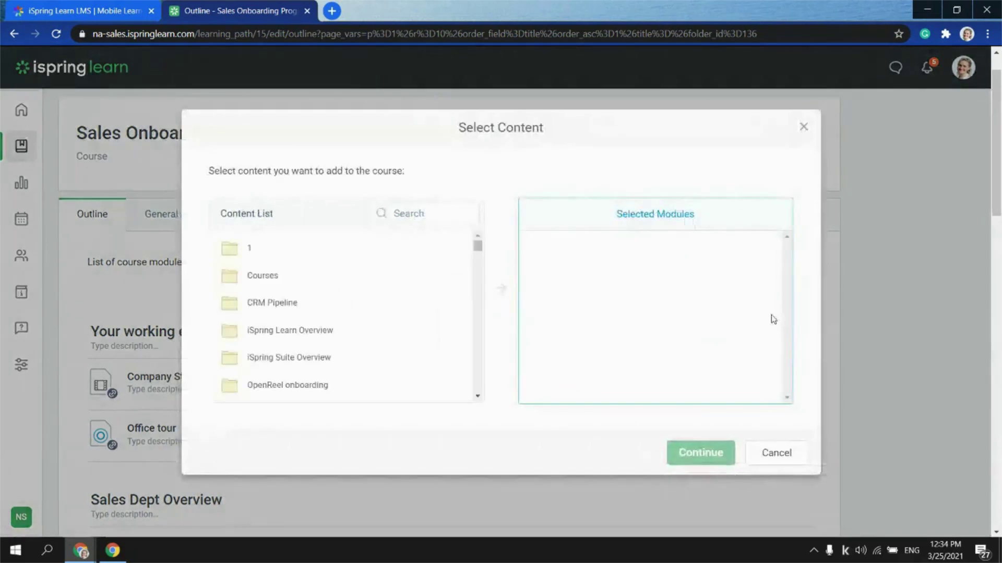
drag(477, 249, 476, 265)
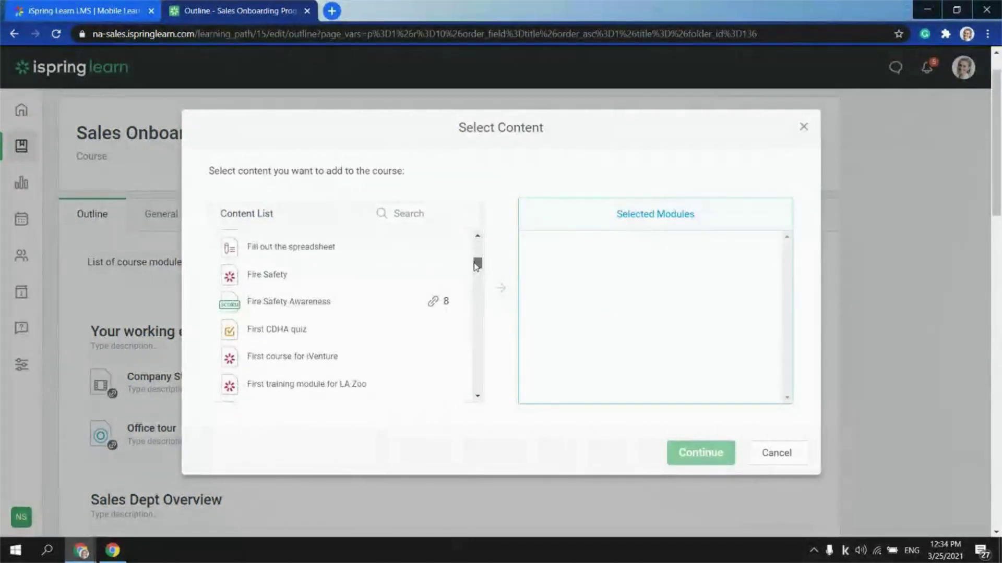
click(269, 275)
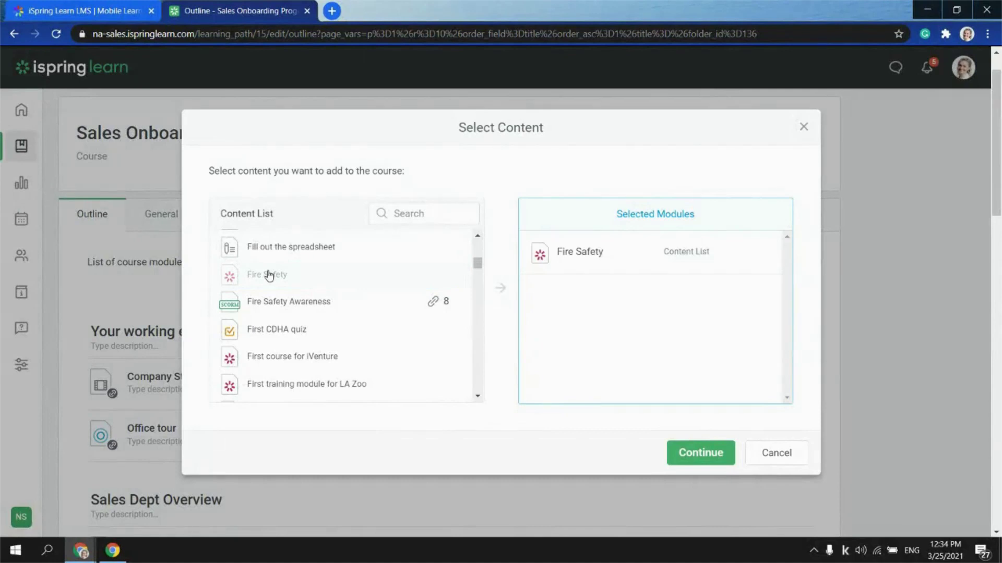
Continue past Select Content, then dismiss the copy dialog without adding Fire Safety
click(712, 453)
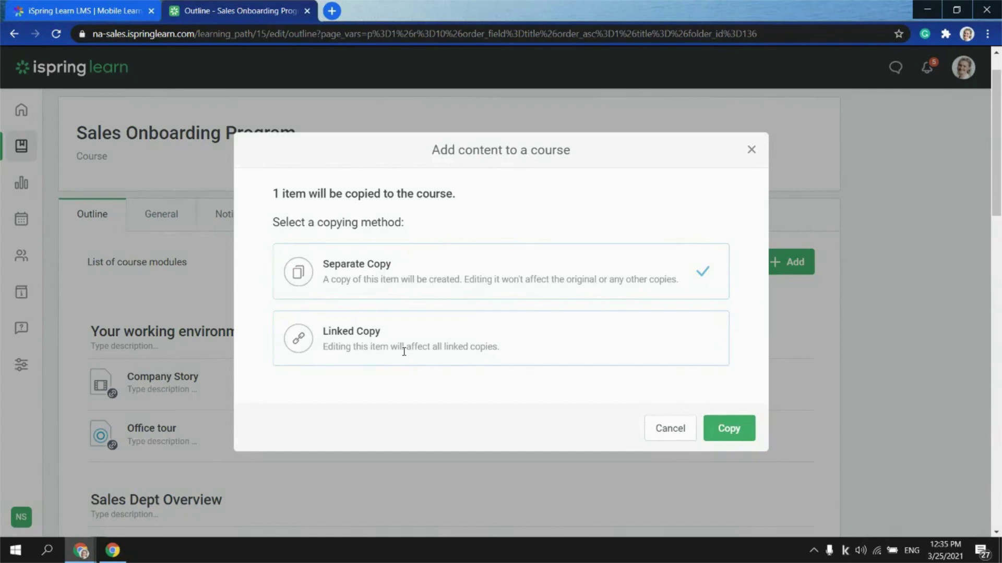
click(751, 150)
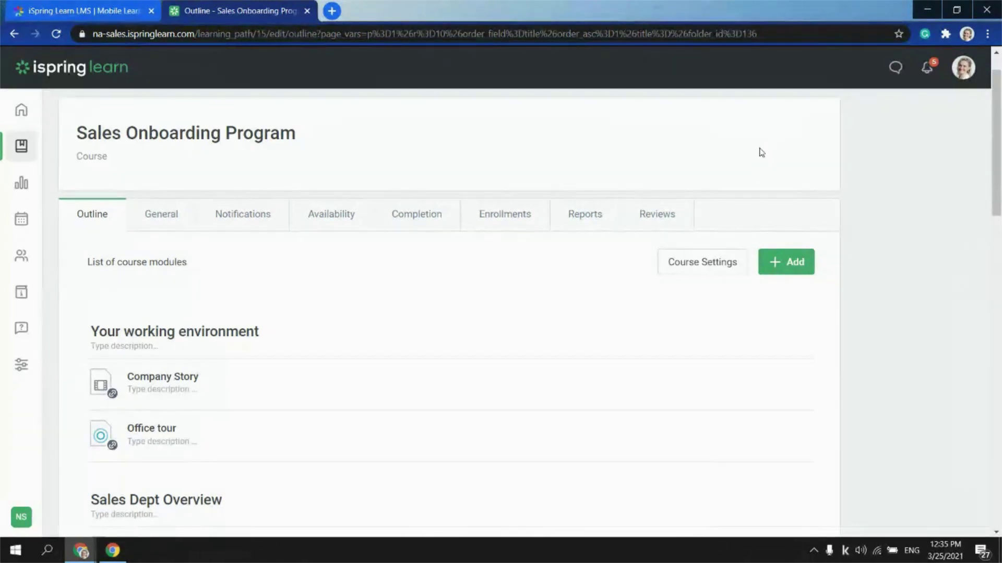
In Settings > Branding, apply the light colour scheme and show its custom colour values
click(19, 379)
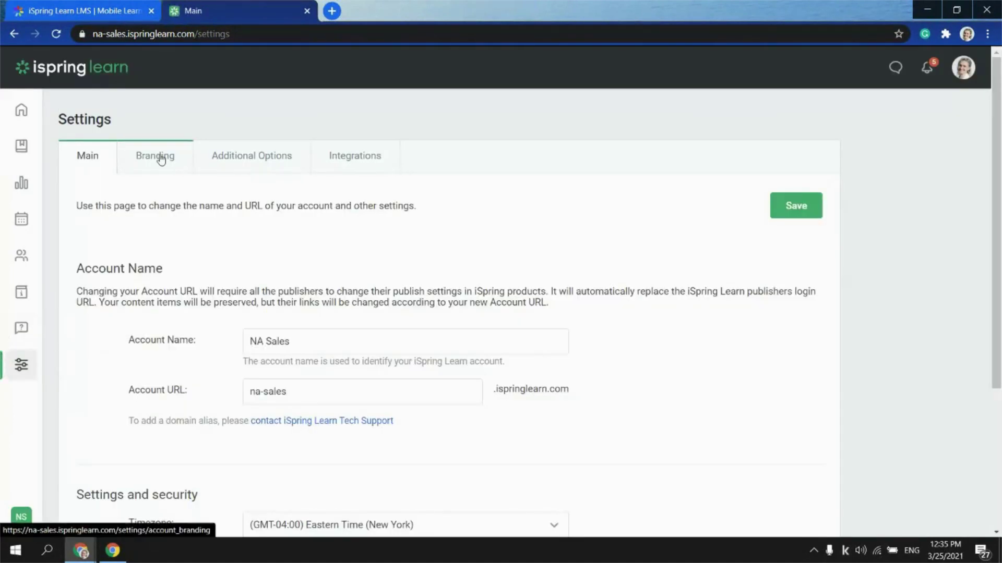
click(161, 157)
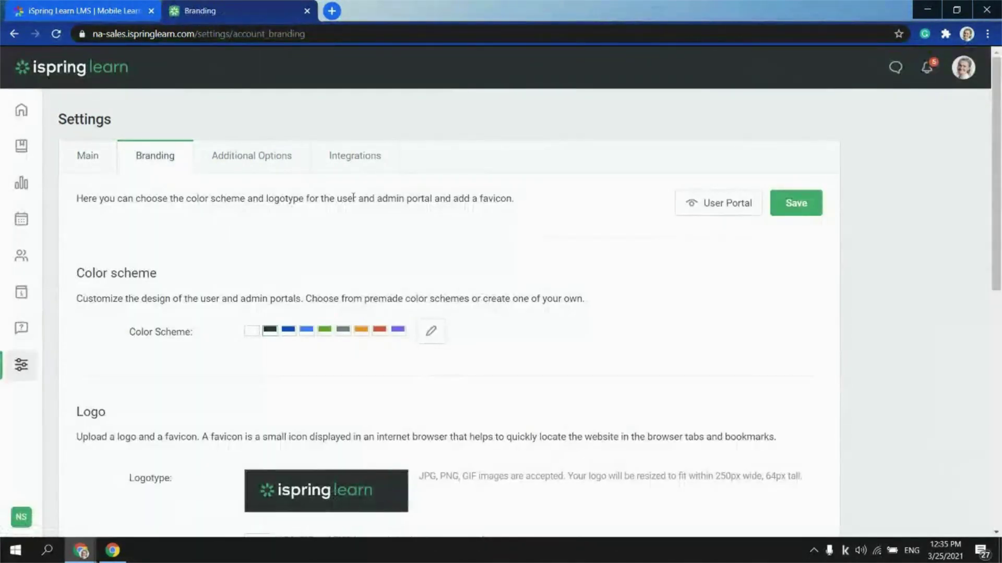
scroll(115, 256, down, 1)
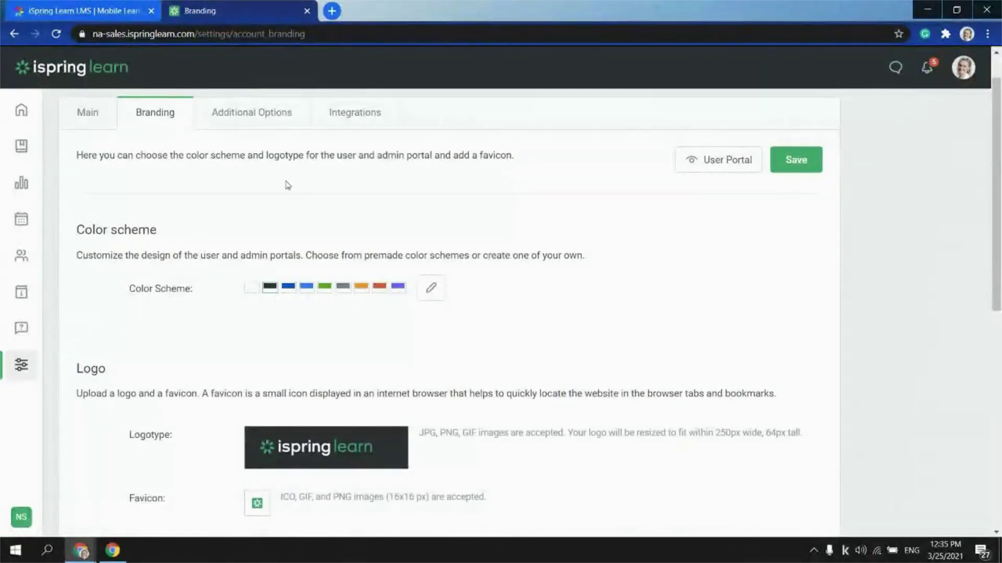
click(252, 288)
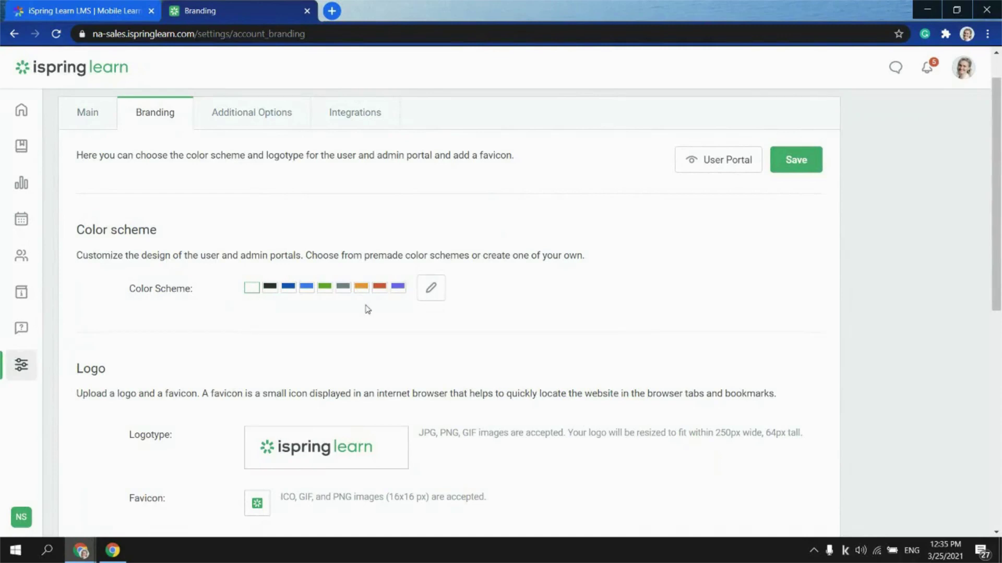
click(430, 293)
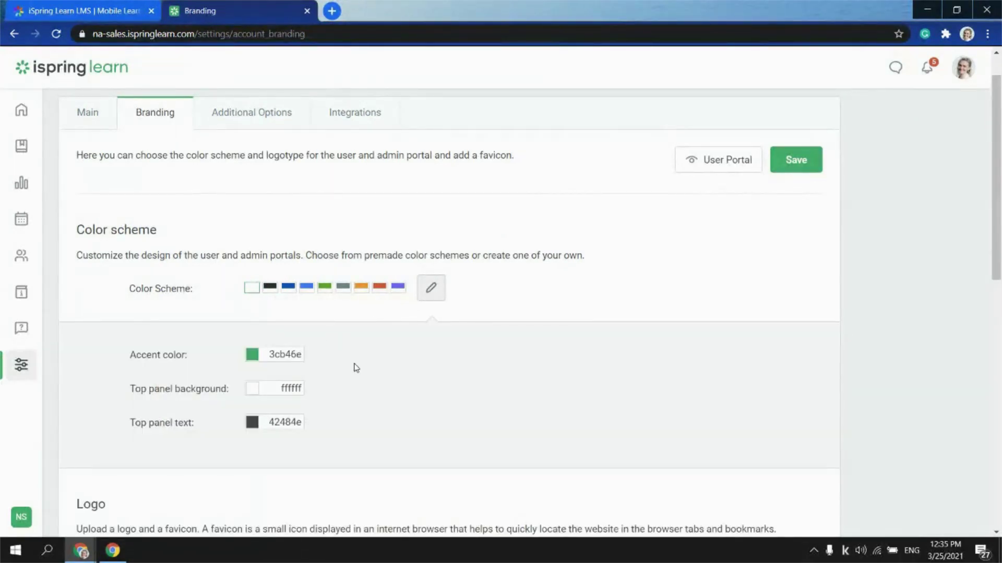
scroll(319, 331, down, 1)
scroll(253, 313, down, 1)
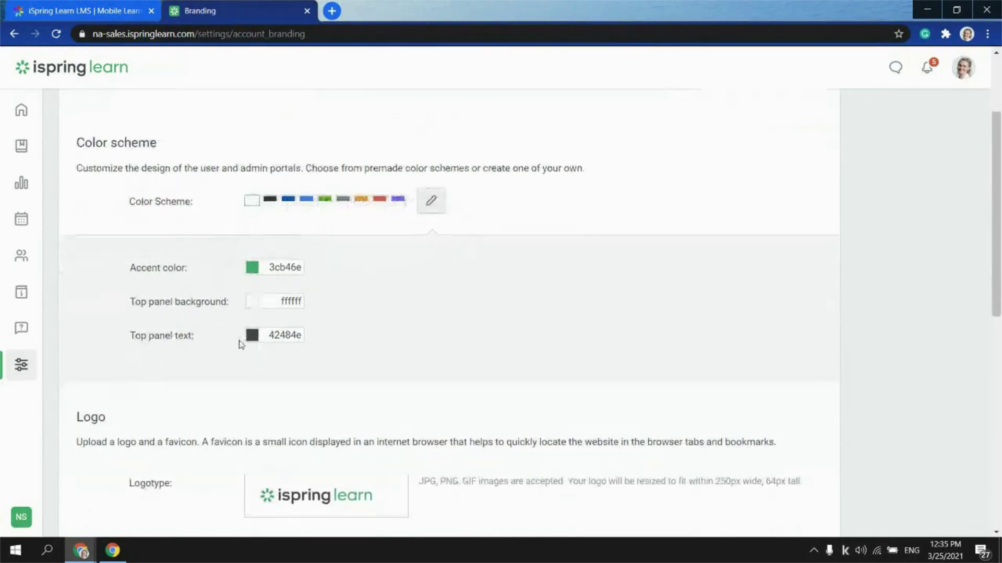
scroll(399, 328, up, 3)
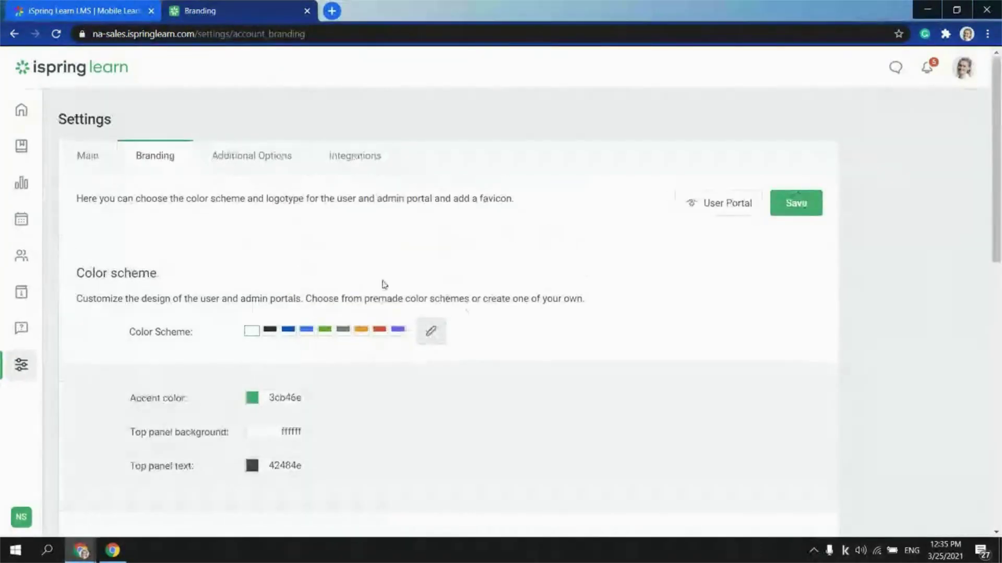
scroll(378, 282, down, 4)
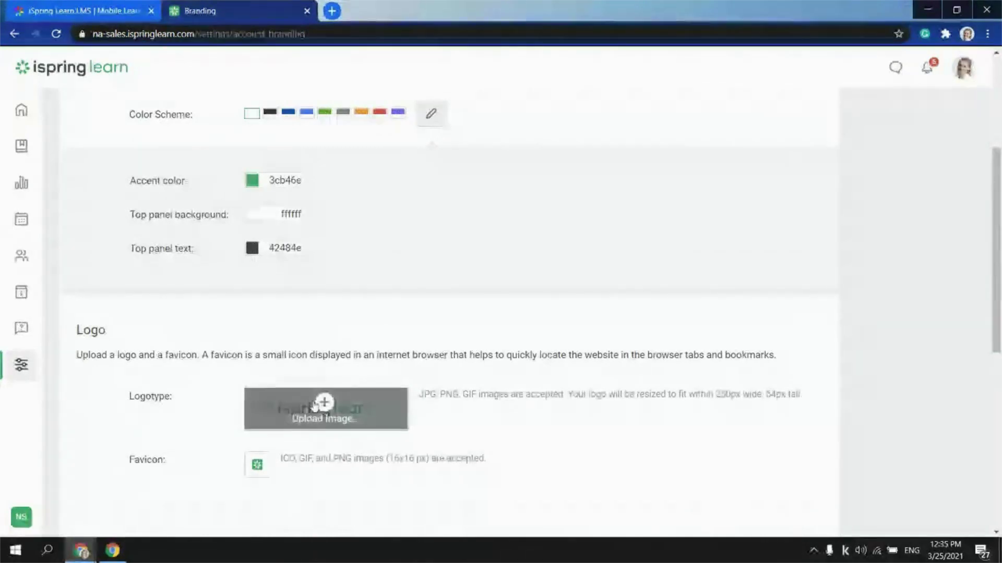
Upload 'logo iSpring' as the logotype and 'ispring_logo_2021' as the favicon
click(315, 407)
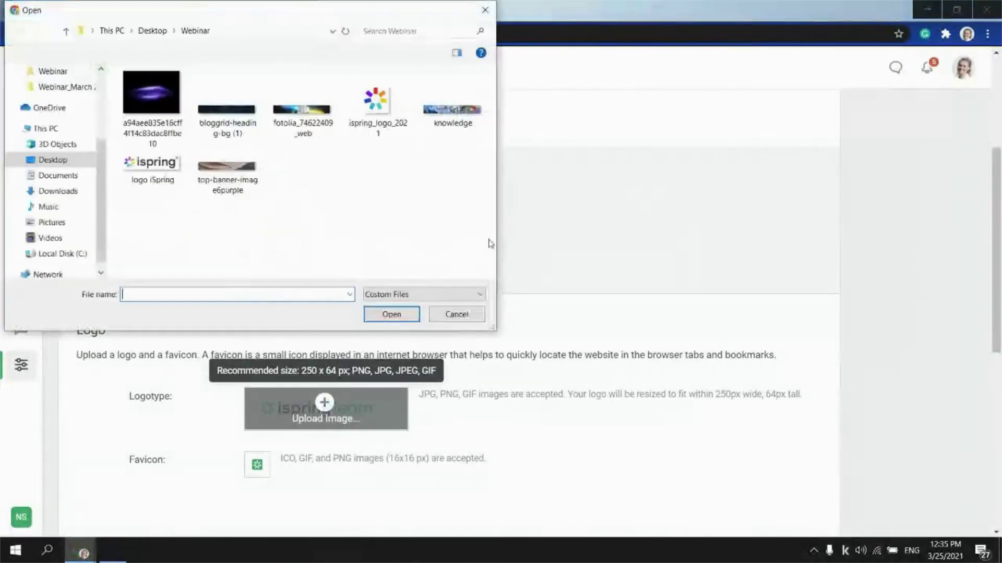
click(153, 168)
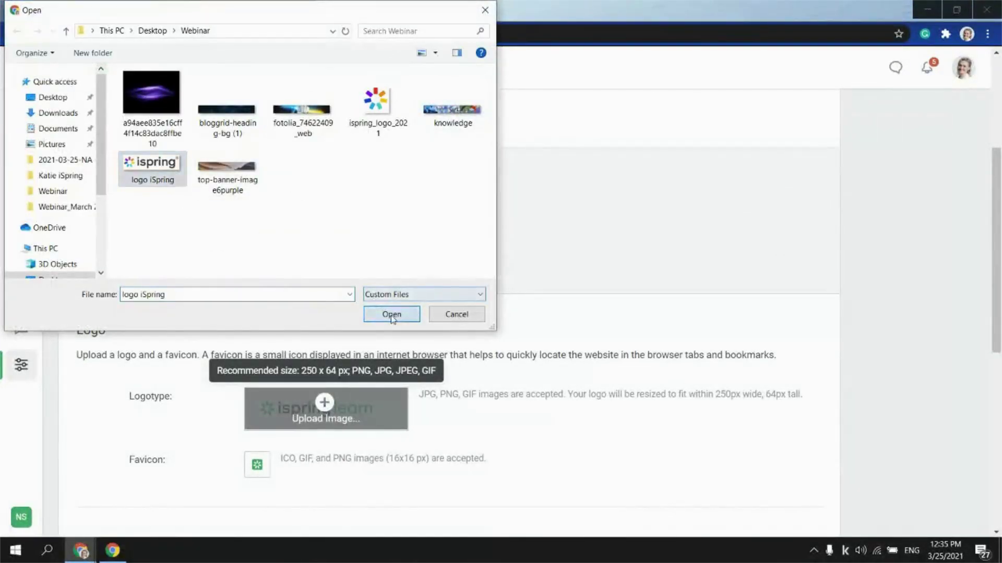
click(391, 314)
scroll(574, 198, down, 2)
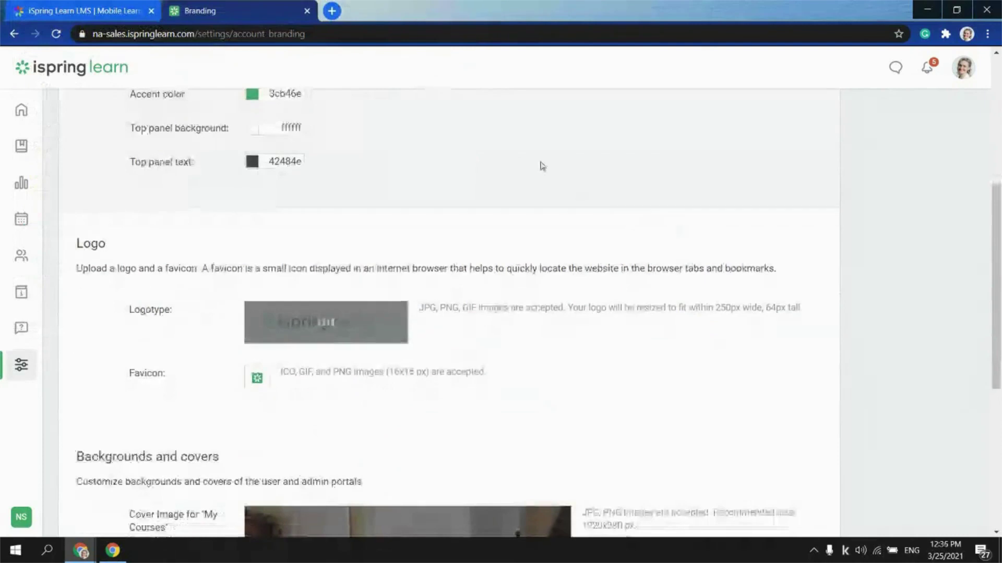
click(261, 385)
click(228, 104)
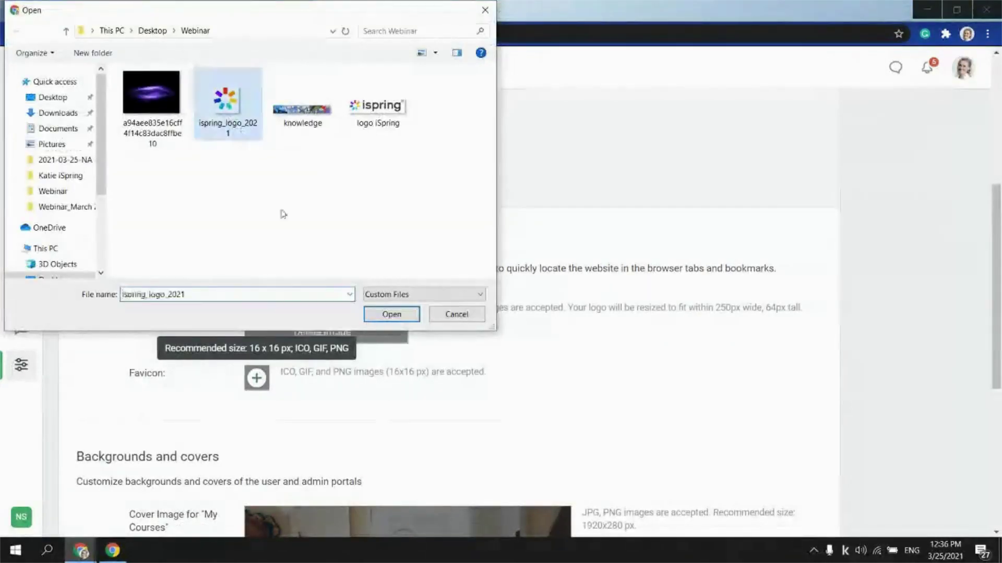
click(391, 314)
scroll(569, 324, down, 4)
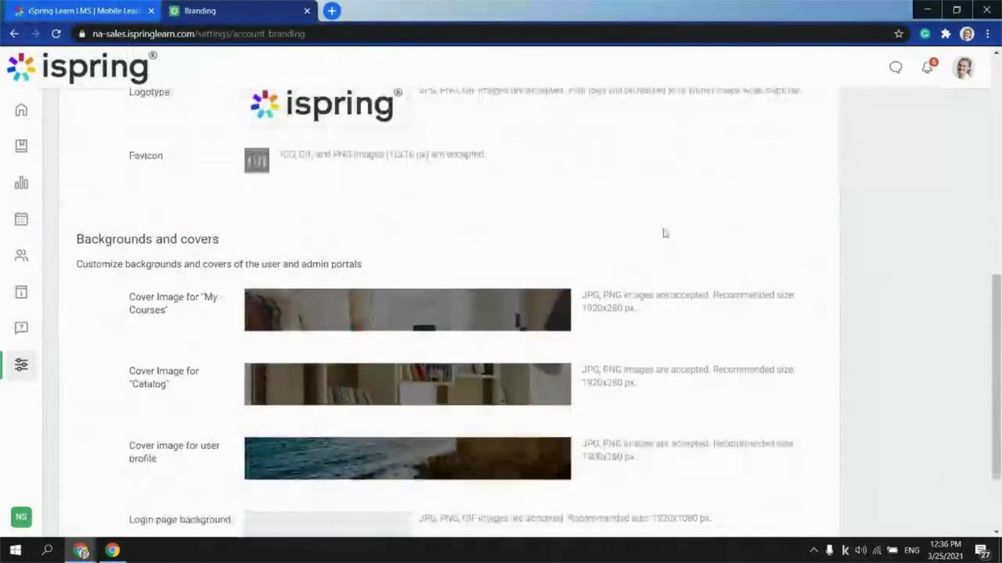
scroll(665, 233, up, 2)
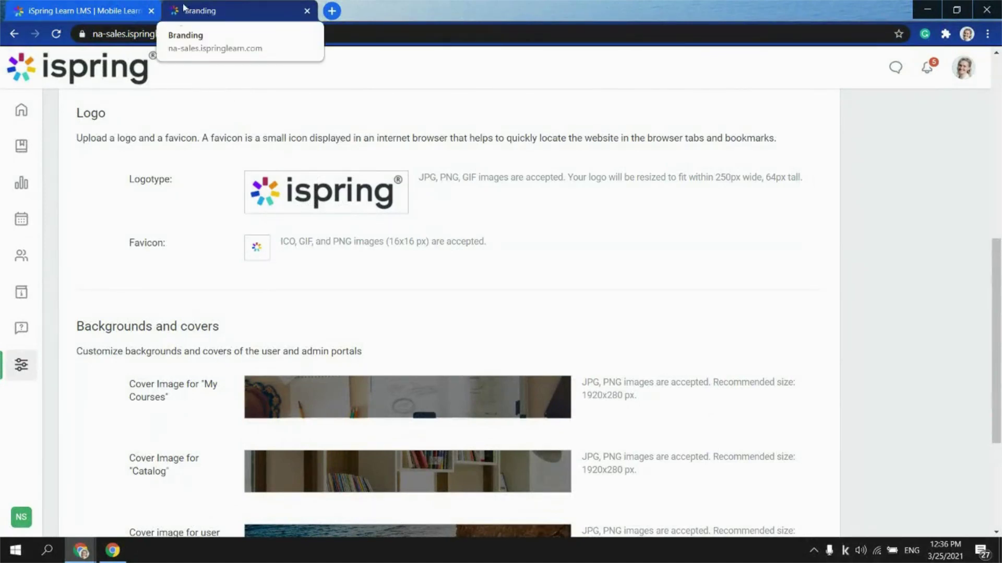
scroll(408, 300, down, 1)
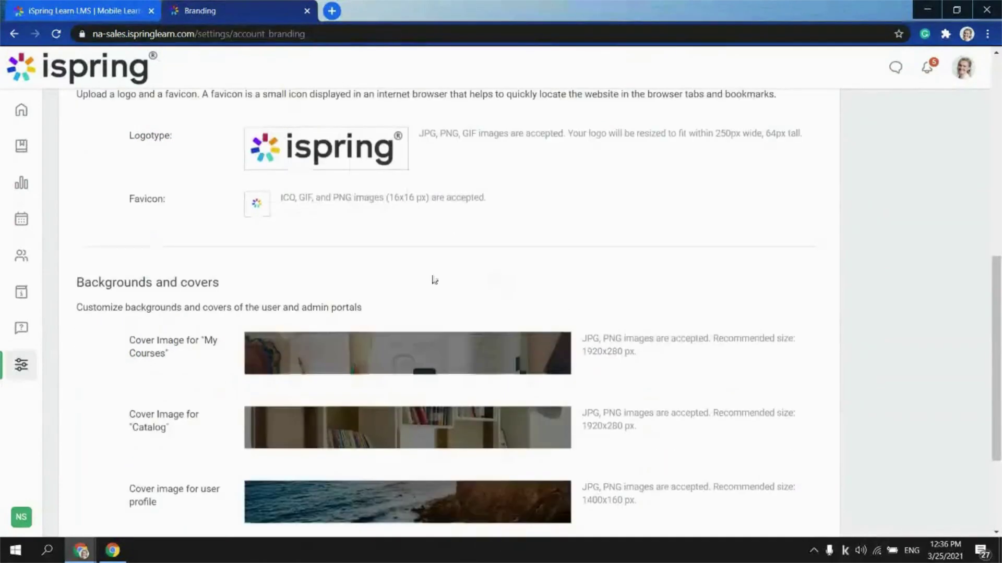
Upload 'bloggrid-heading-bg (1)' as the My Courses cover, plus new Catalog cover and login background images
click(405, 347)
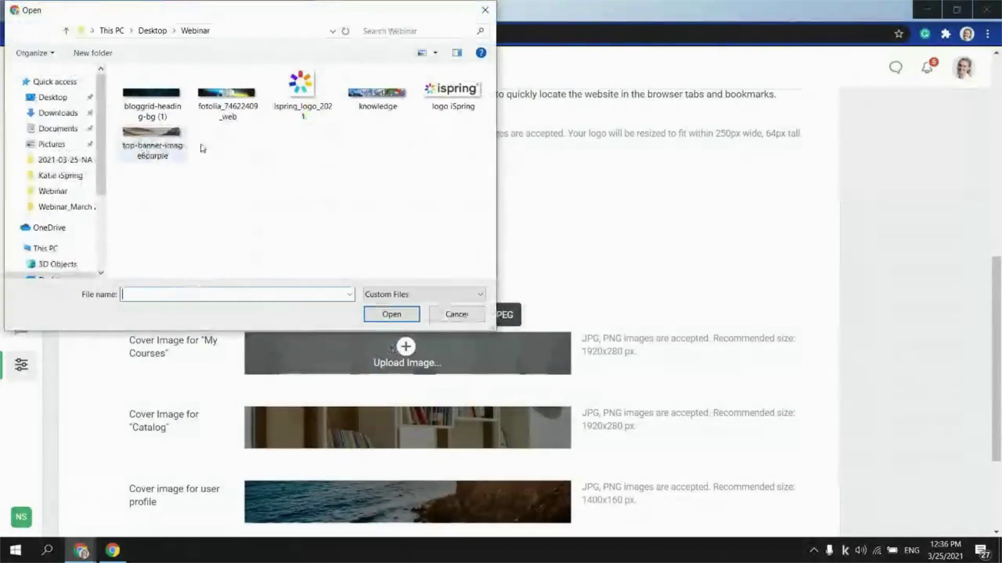
click(151, 95)
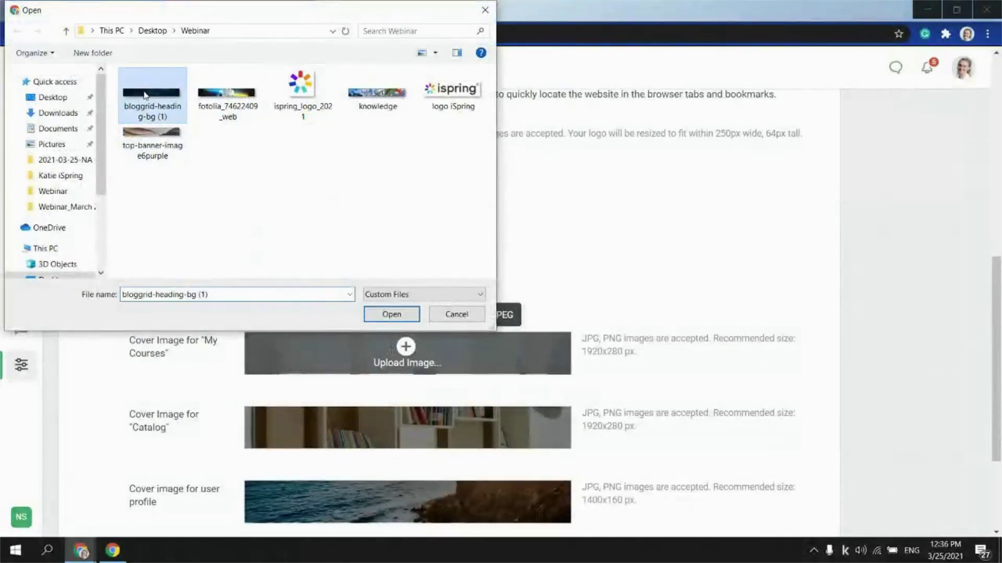
click(384, 313)
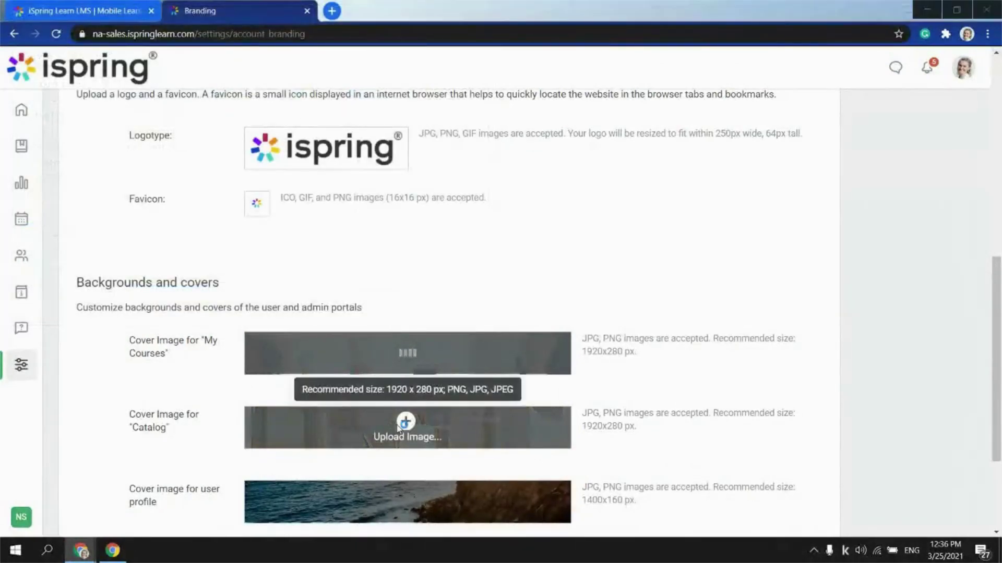
click(399, 426)
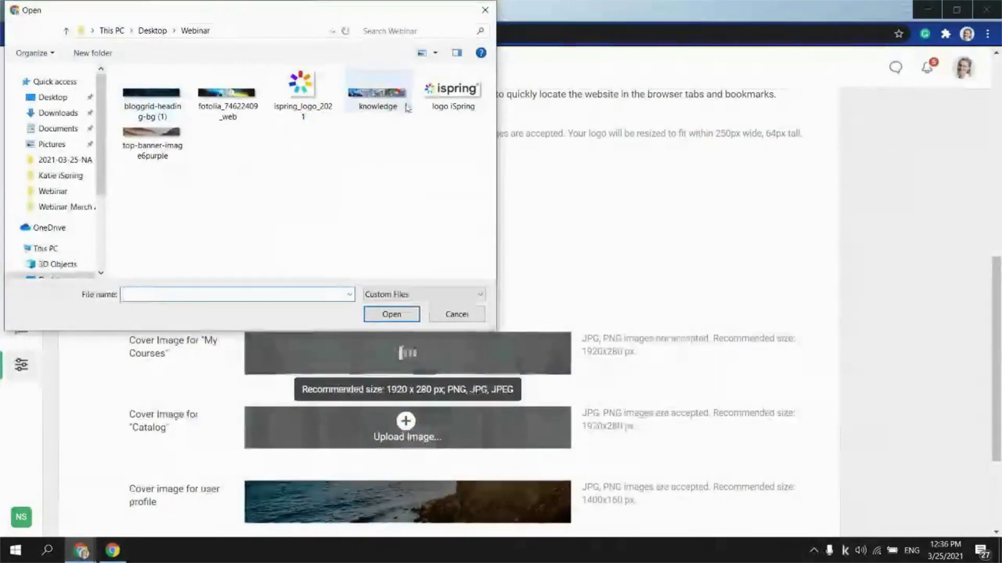
click(152, 133)
click(391, 314)
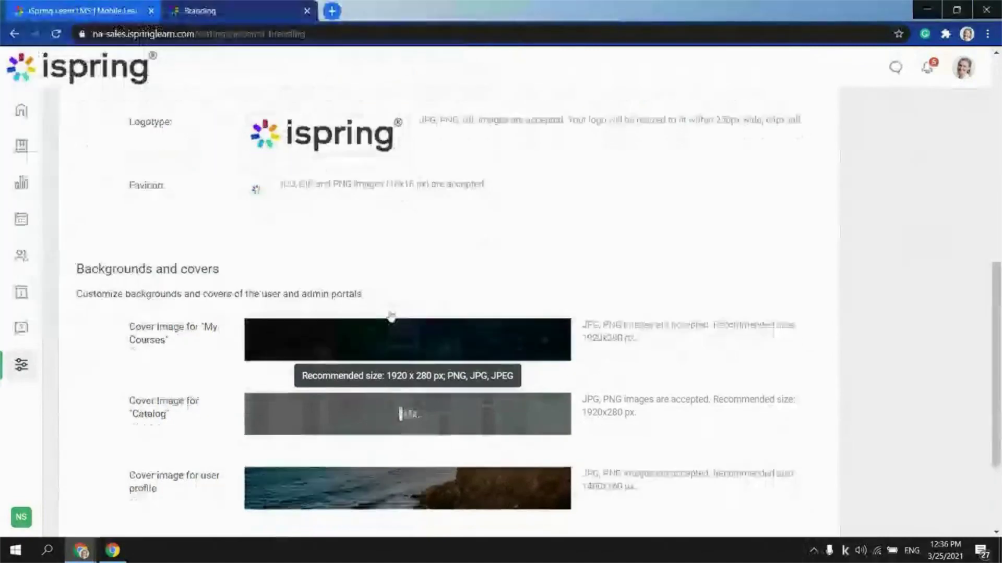
scroll(391, 315, down, 3)
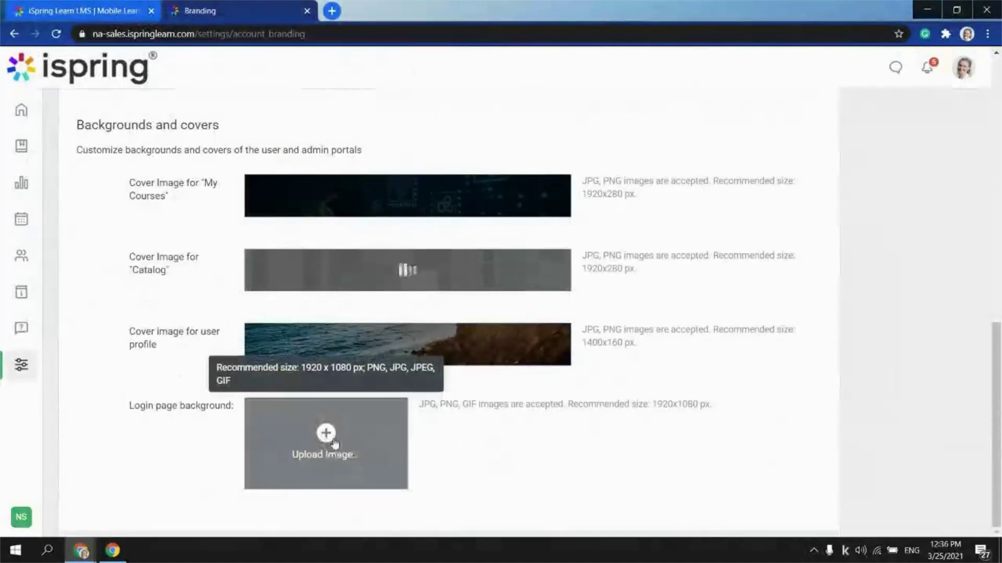
click(334, 443)
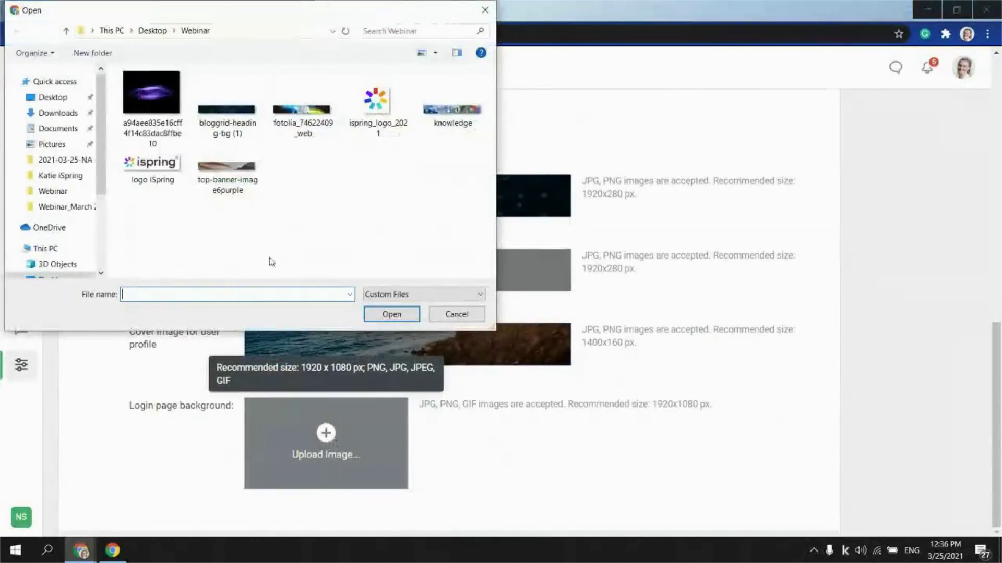
click(151, 105)
click(391, 314)
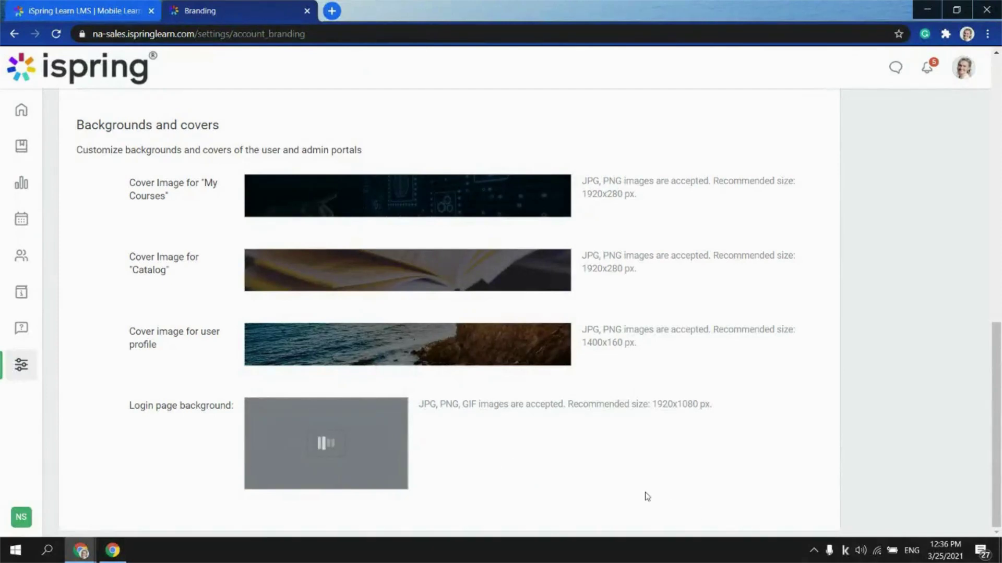
scroll(595, 462, up, 15)
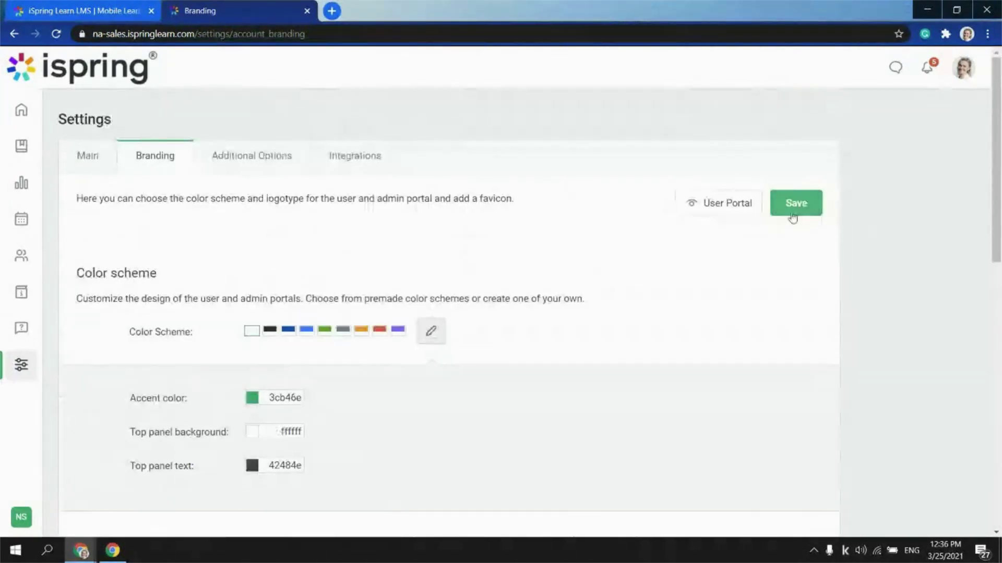
Save the Branding page with accent 3cb46e and top panel colours ffffff and 42484e
click(793, 211)
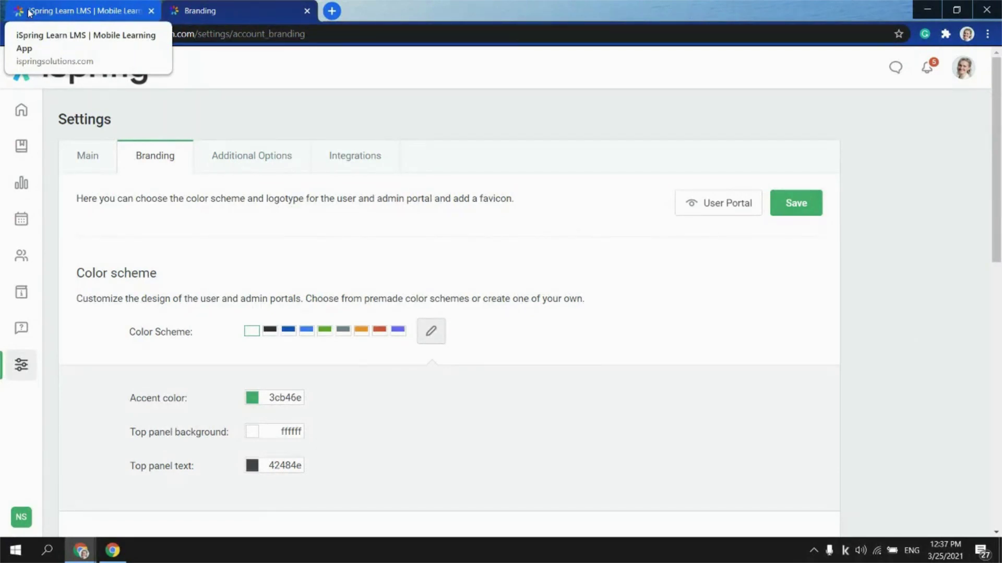
Log out of the admin portal and sign back in to the NA Sales Dashboard
click(969, 71)
click(830, 230)
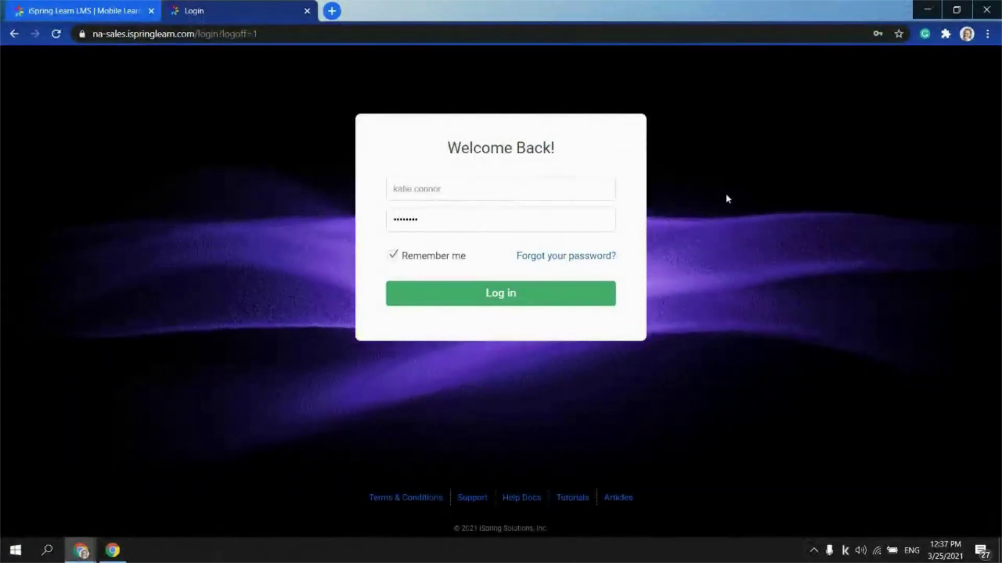
click(460, 189)
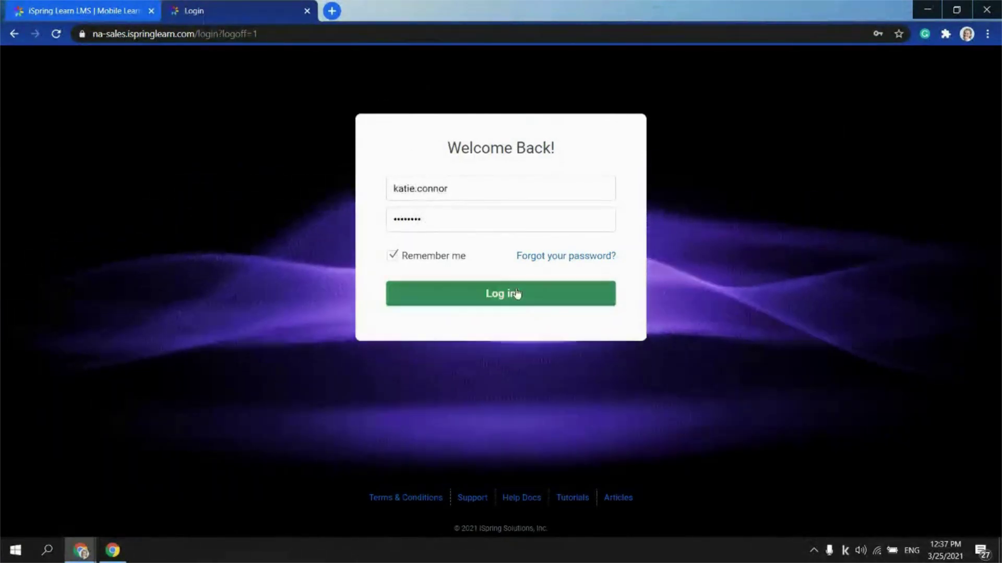
click(516, 294)
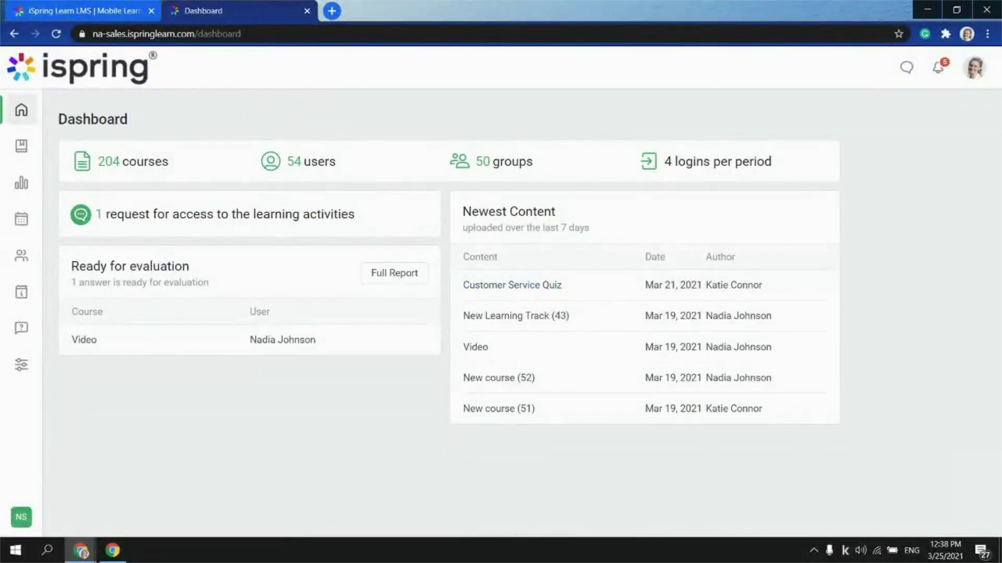
Switch to the User Portal, close the Welcome to NA Sales message, and browse My Courses
click(971, 74)
click(847, 144)
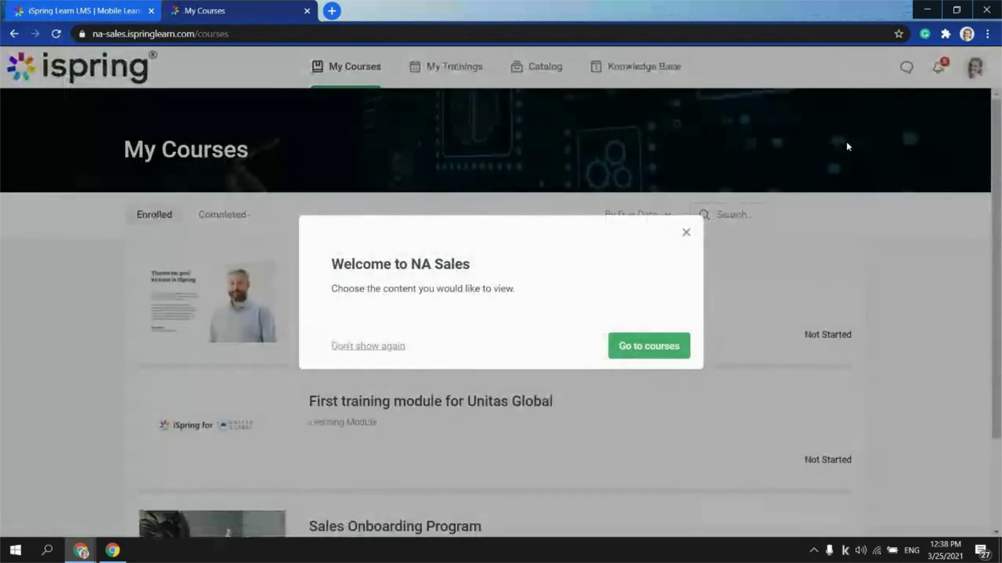
click(685, 232)
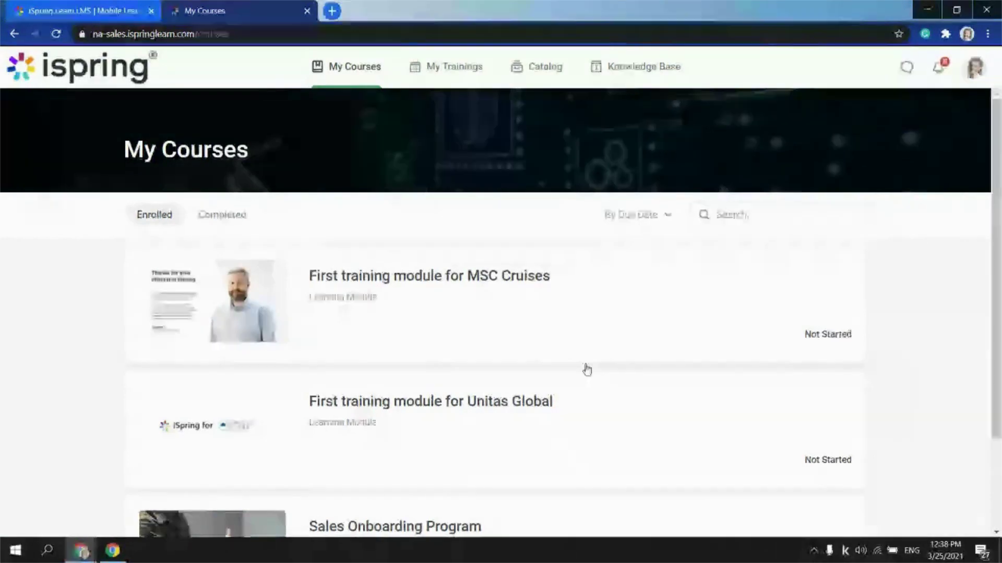
click(709, 219)
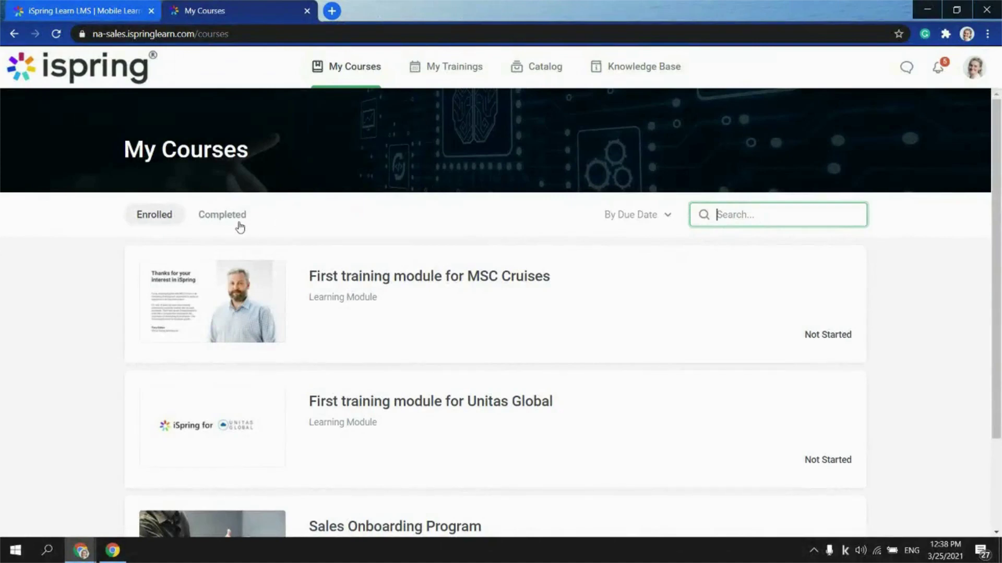
scroll(840, 391, down, 2)
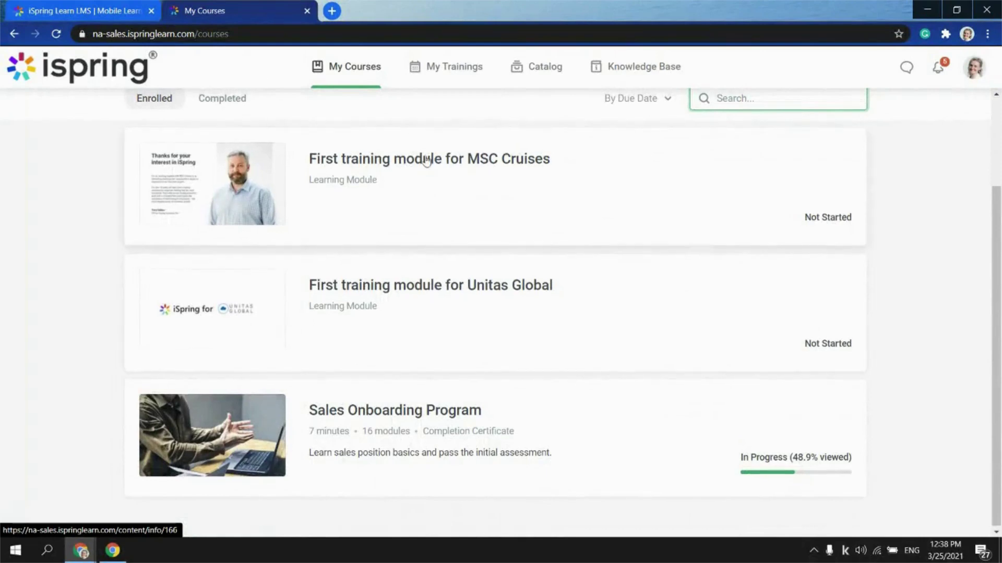
Review the March 2021 My Trainings calendar, then open the Catalog and close its welcome message
scroll(438, 125, up, 1)
click(458, 81)
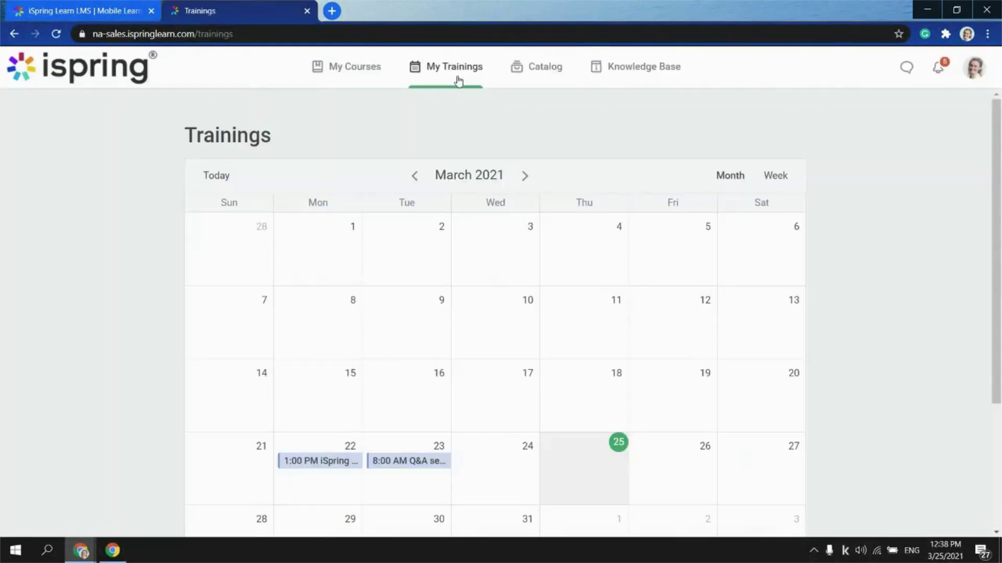
scroll(111, 323, down, 2)
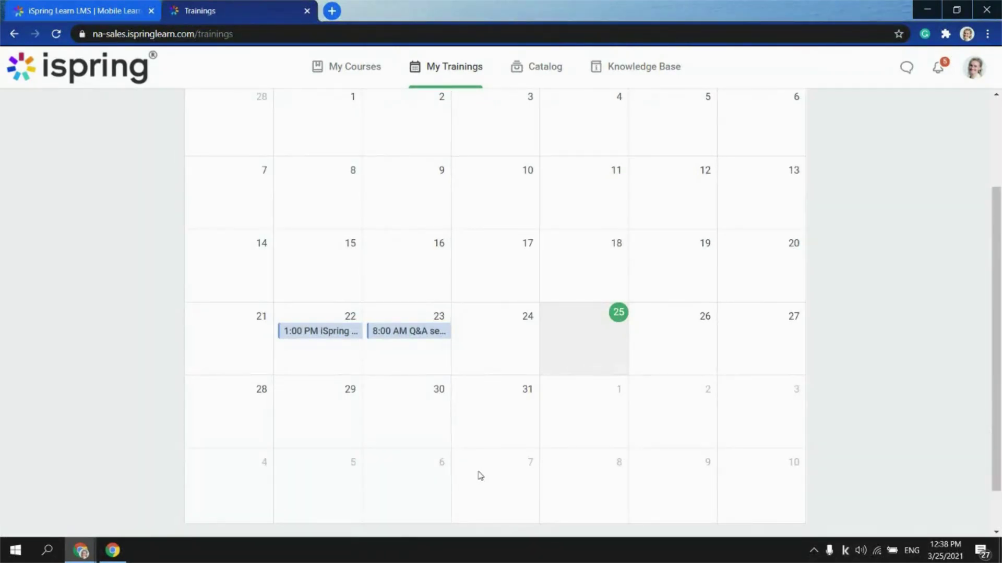
click(536, 79)
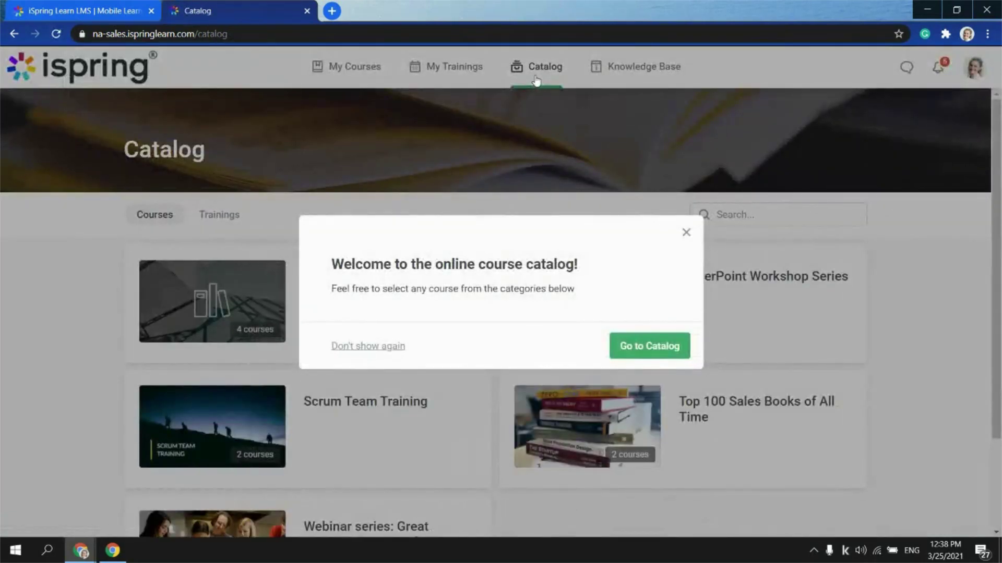
click(685, 232)
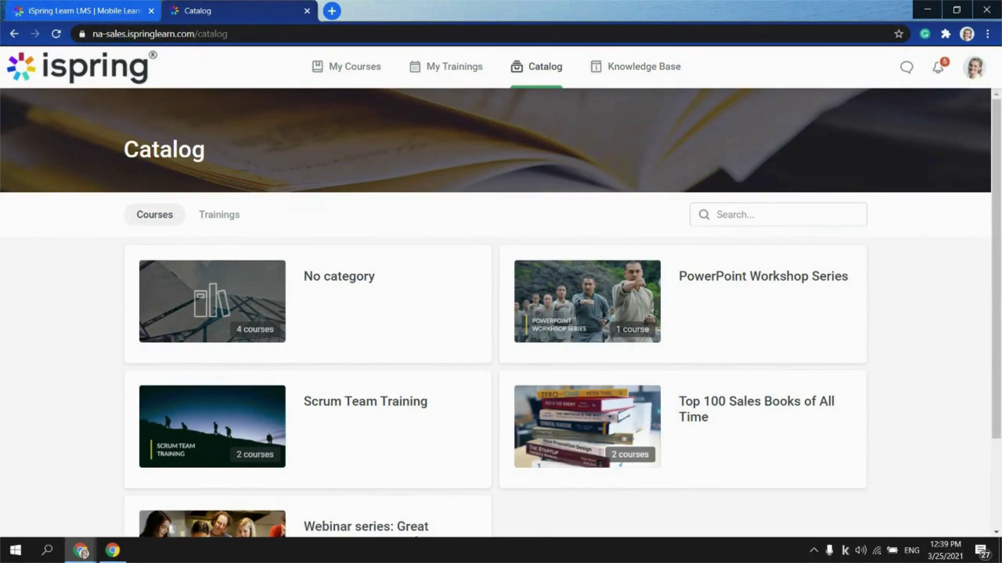
Show the 'Meeting with iSpring' certificate on the Profile Settings Certificates tab, then reopen the avatar panel
click(975, 68)
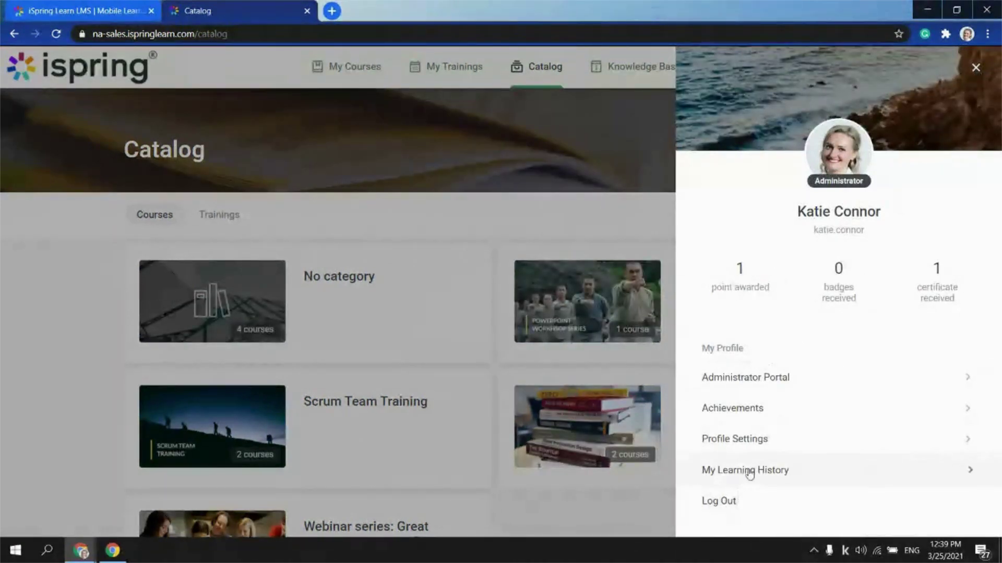
click(752, 440)
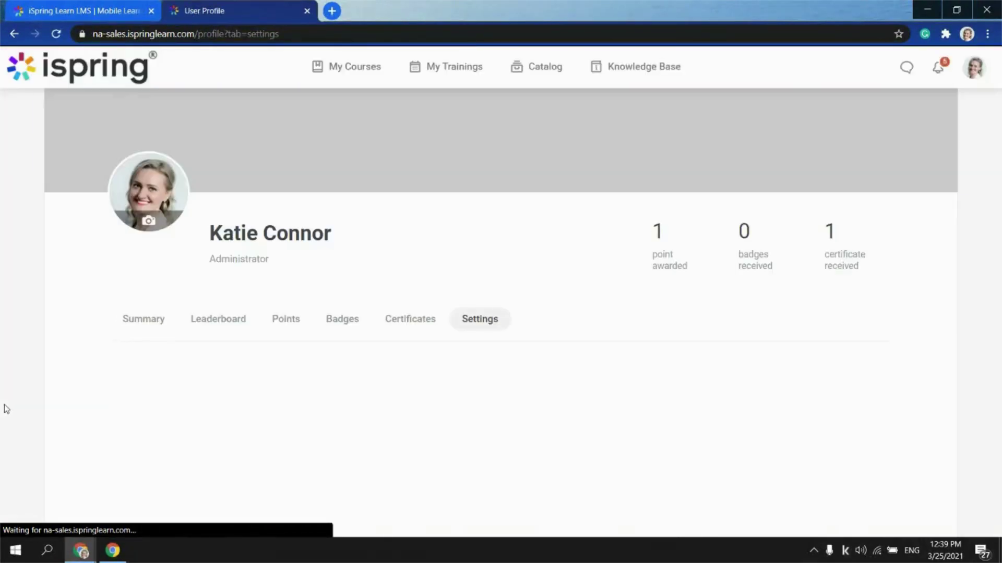
scroll(250, 428, down, 3)
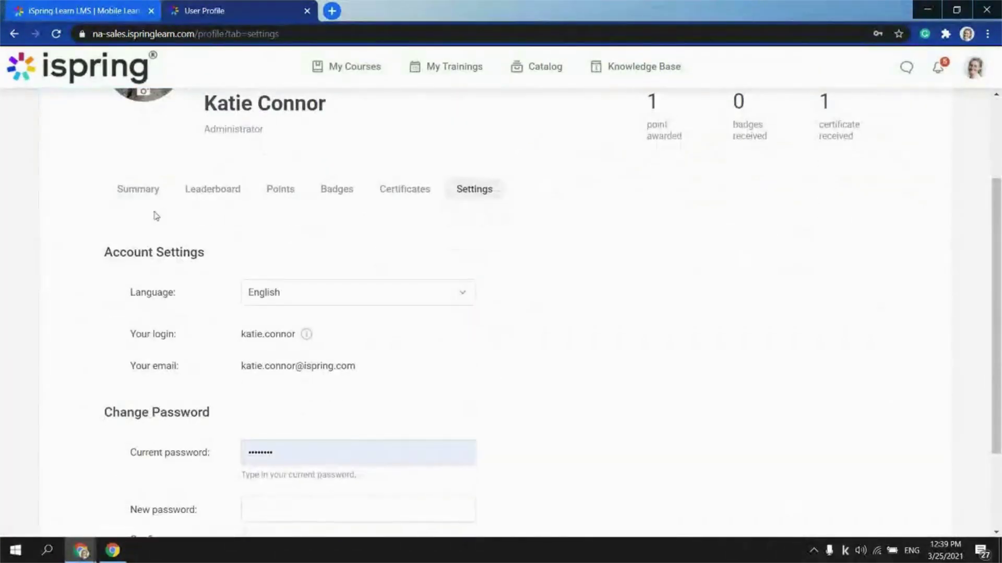
click(392, 189)
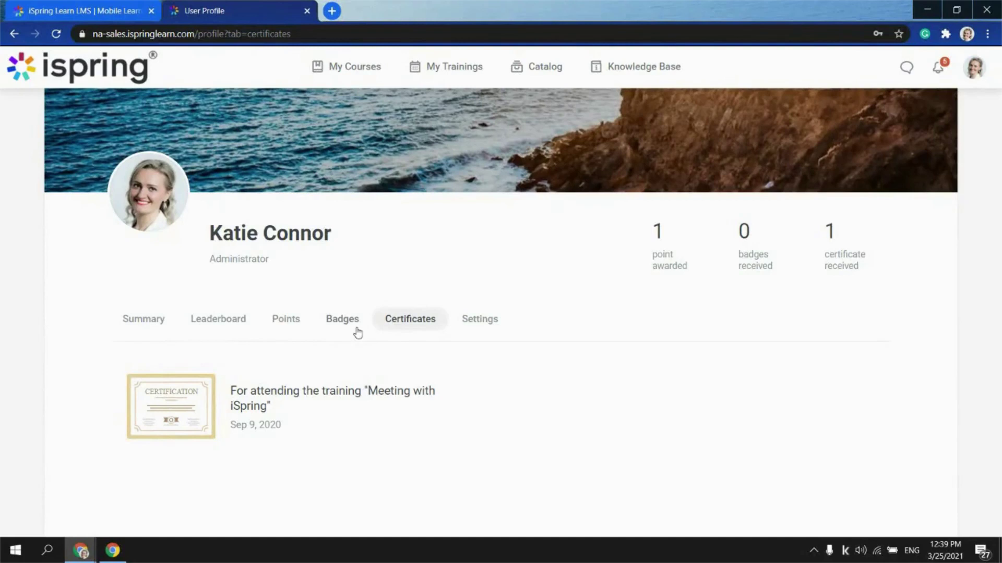
click(973, 66)
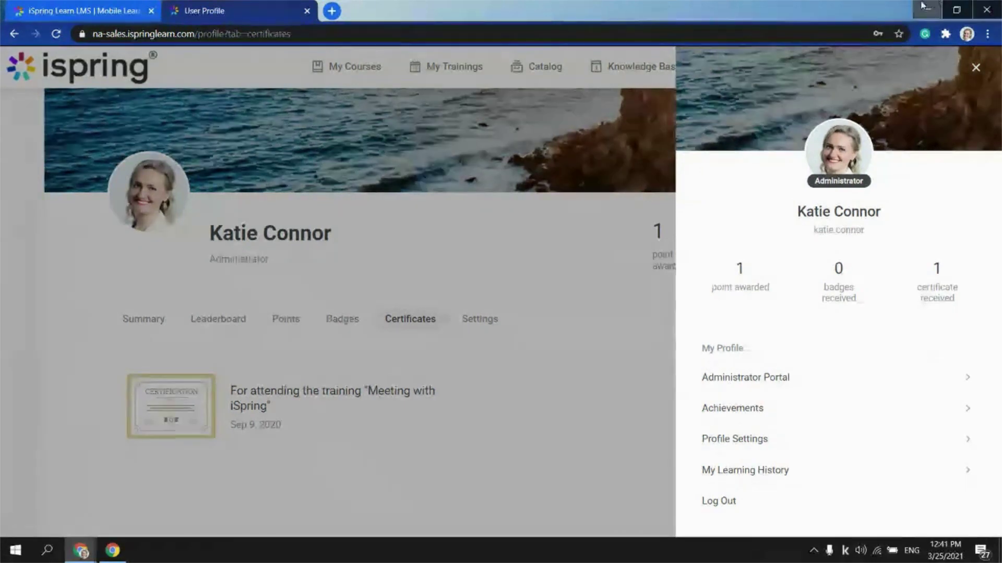
Launch iSpring Suite 10 from the desktop and open the recent project iSpring for RB Control Systems
click(927, 9)
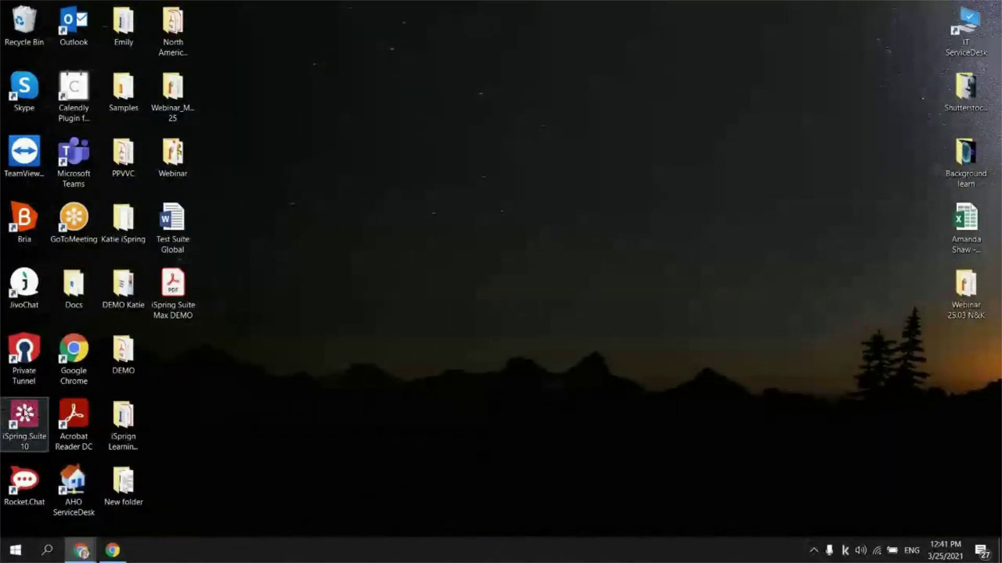
click(24, 426)
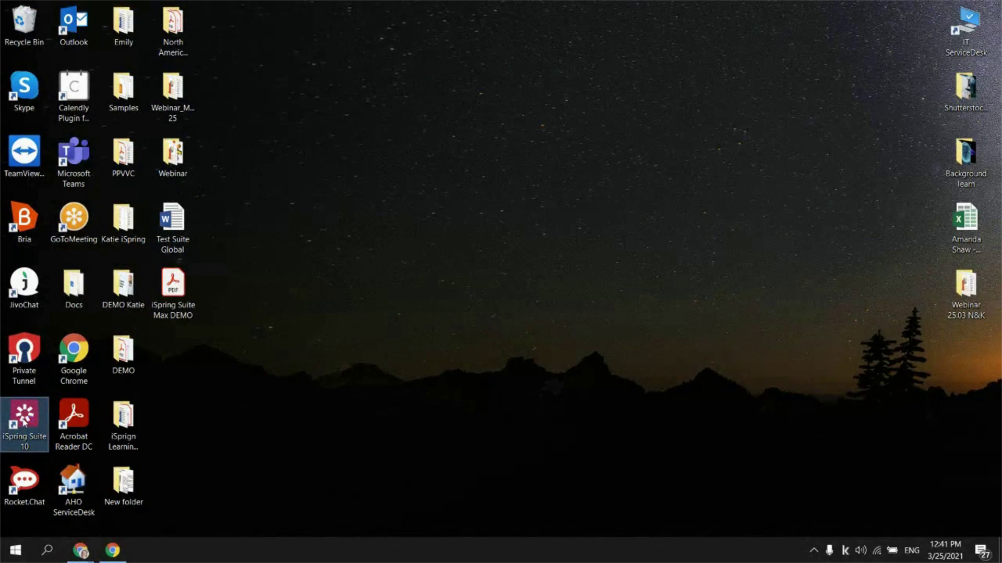
double_click(24, 423)
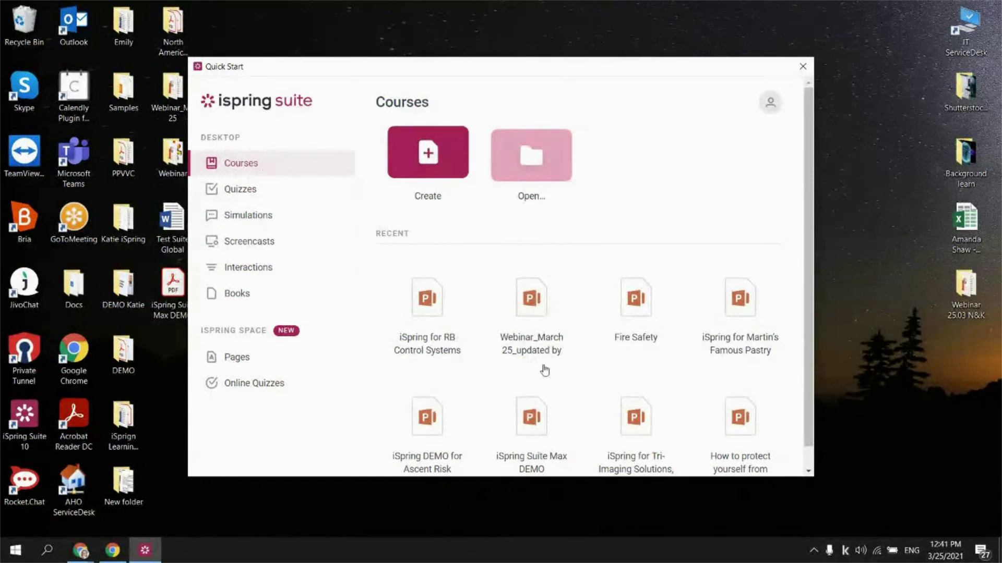
click(434, 312)
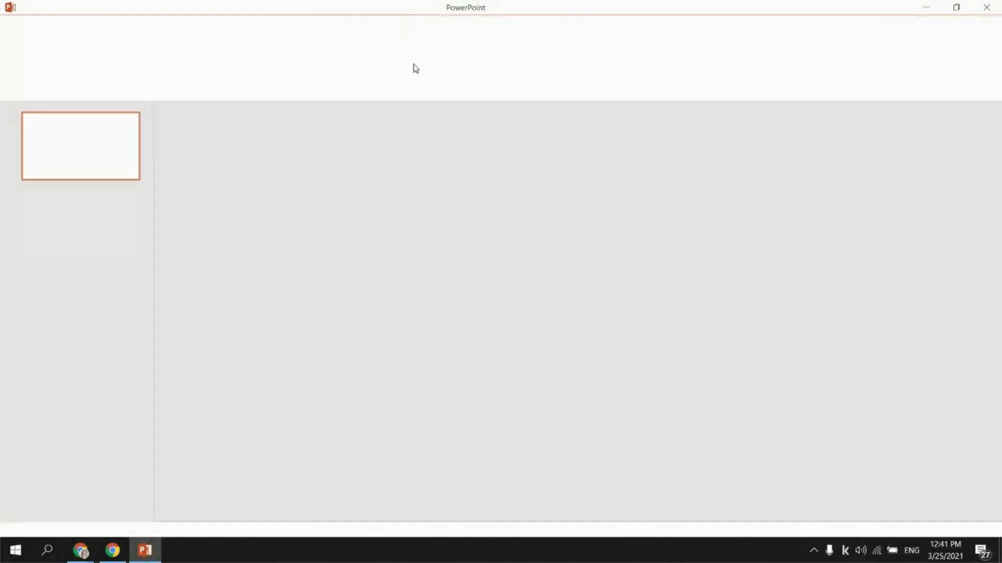
Show the iSpring Suite 10 ribbon and the contact slide 3, then close PowerPoint
click(433, 32)
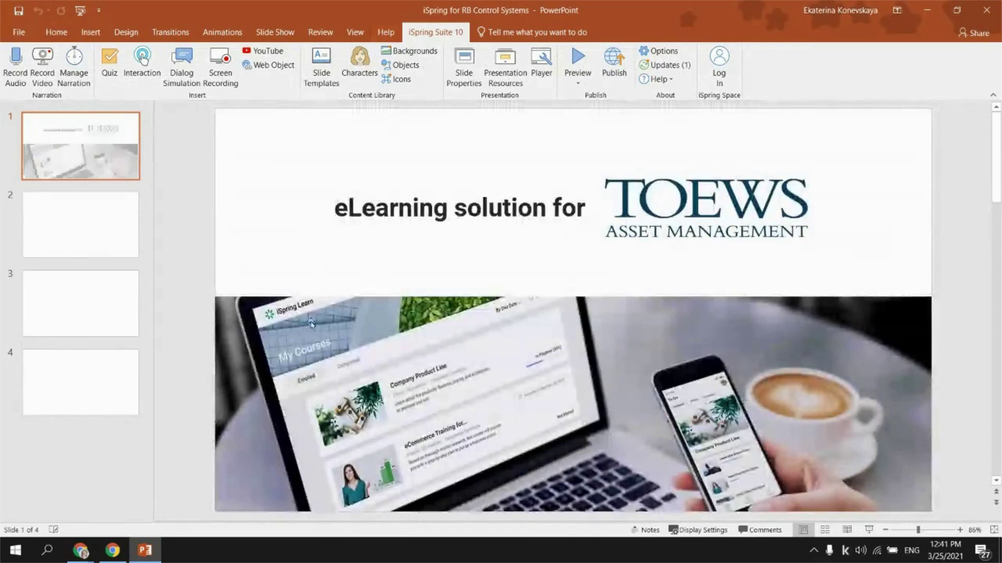
click(80, 303)
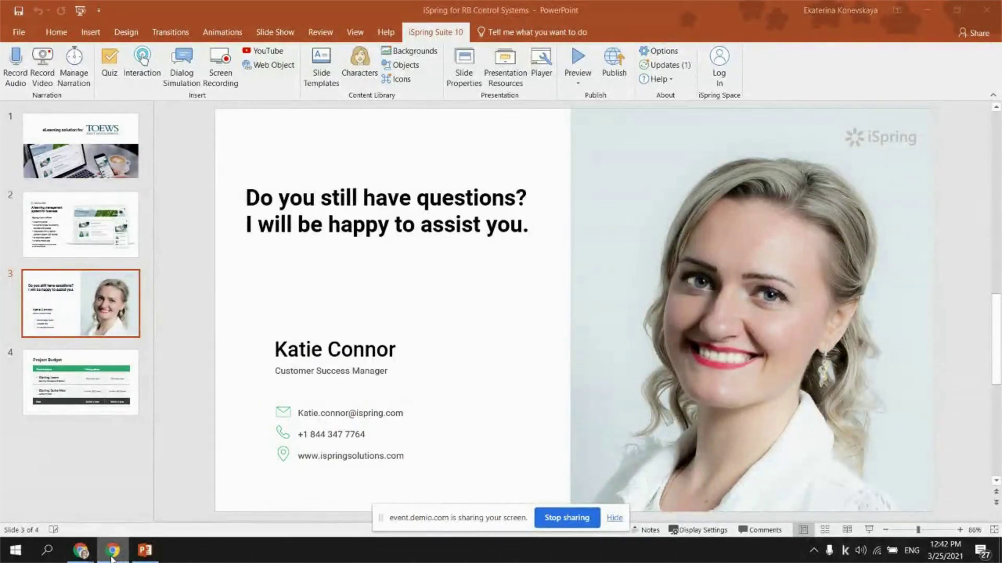
click(932, 10)
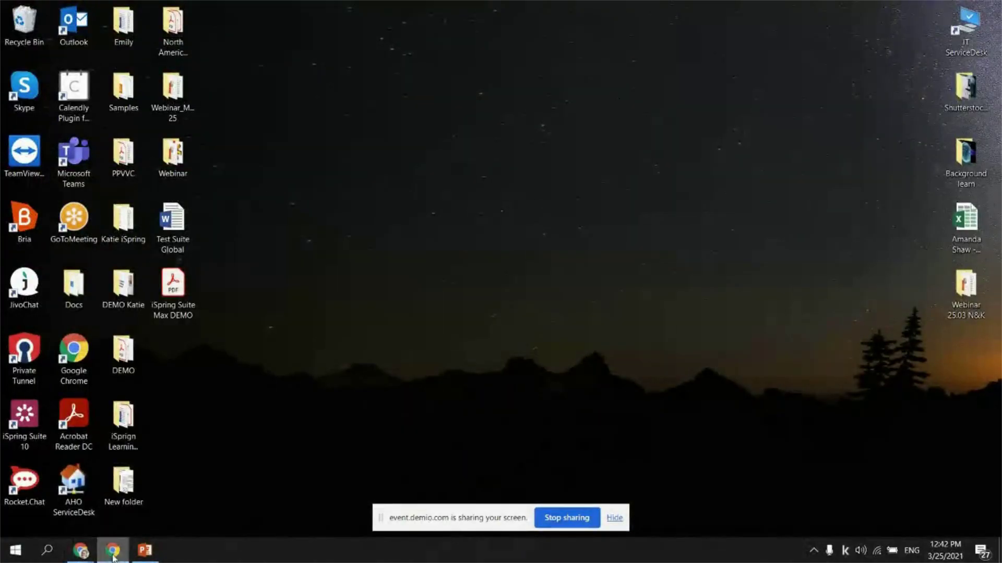
click(144, 551)
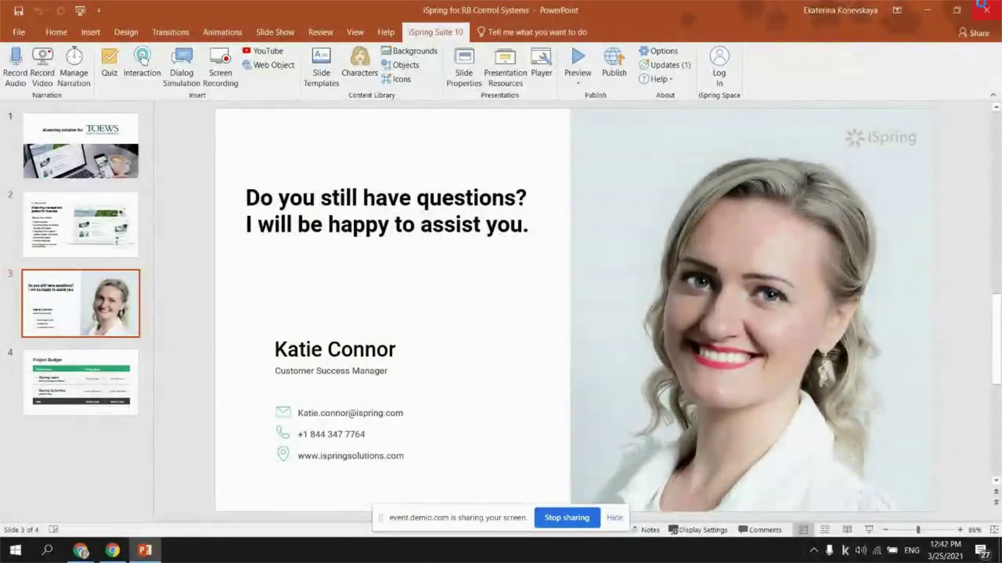
click(984, 8)
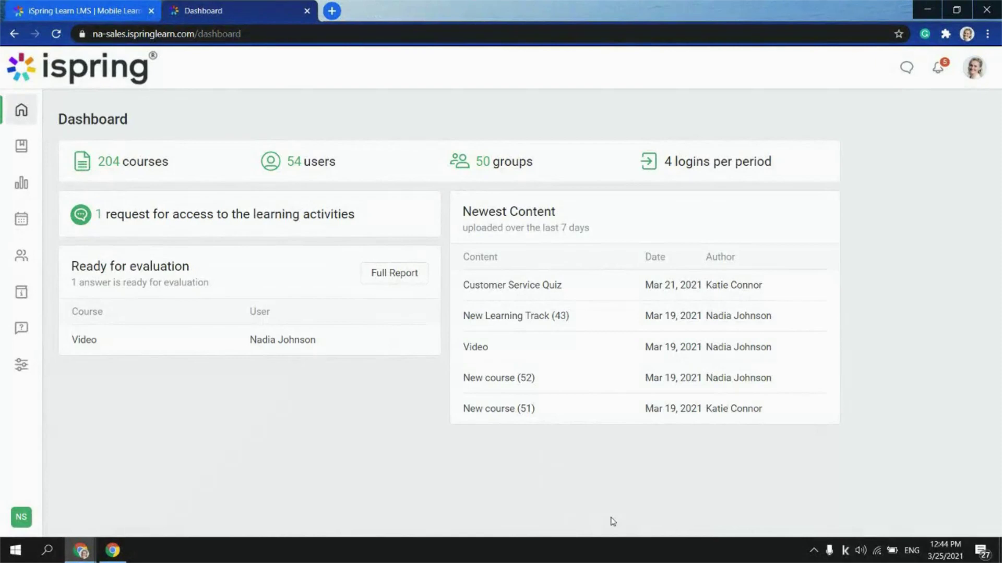